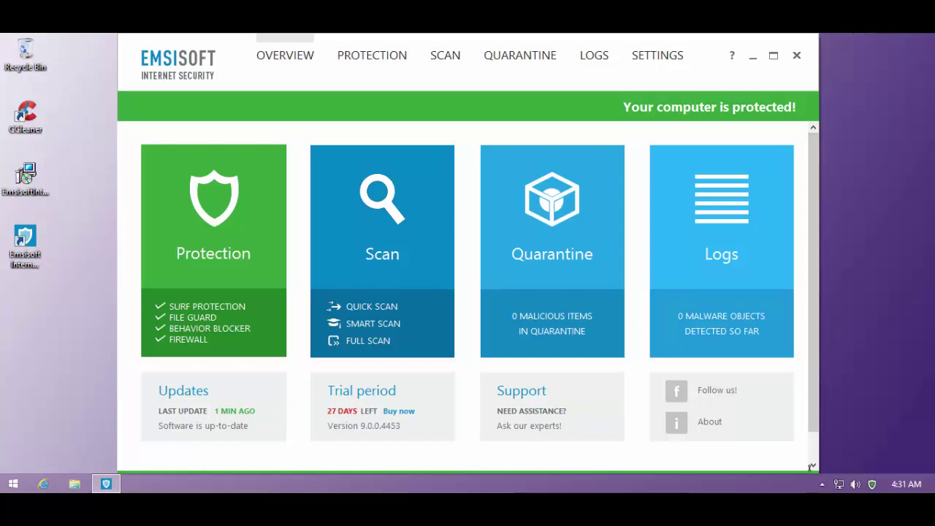
Enlarge and widen the Emsisoft window, moving it up and left, so every overview tile fits.
drag(816, 470, 686, 380)
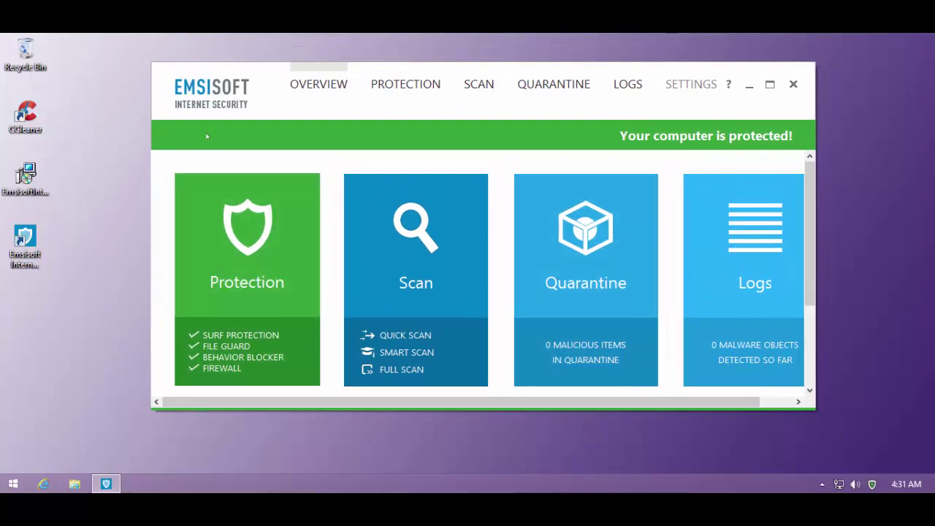
drag(813, 222, 813, 291)
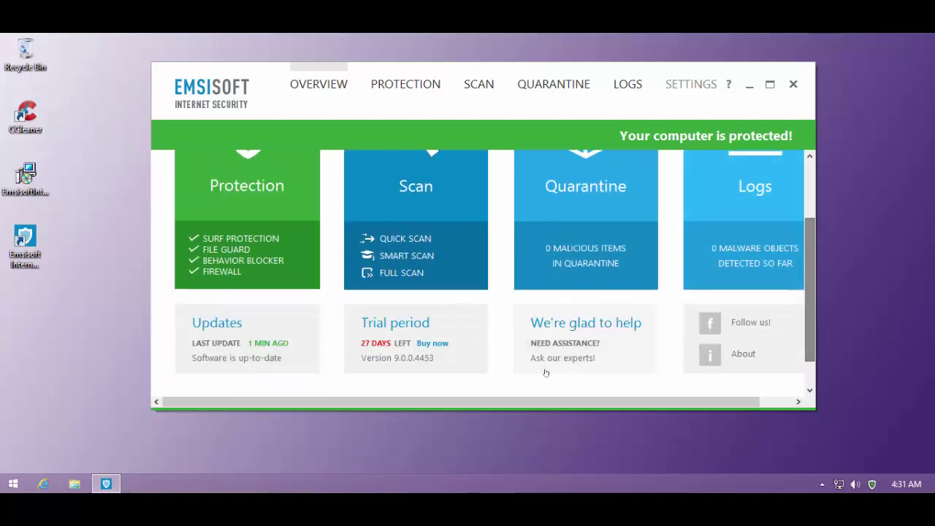
drag(658, 398, 691, 398)
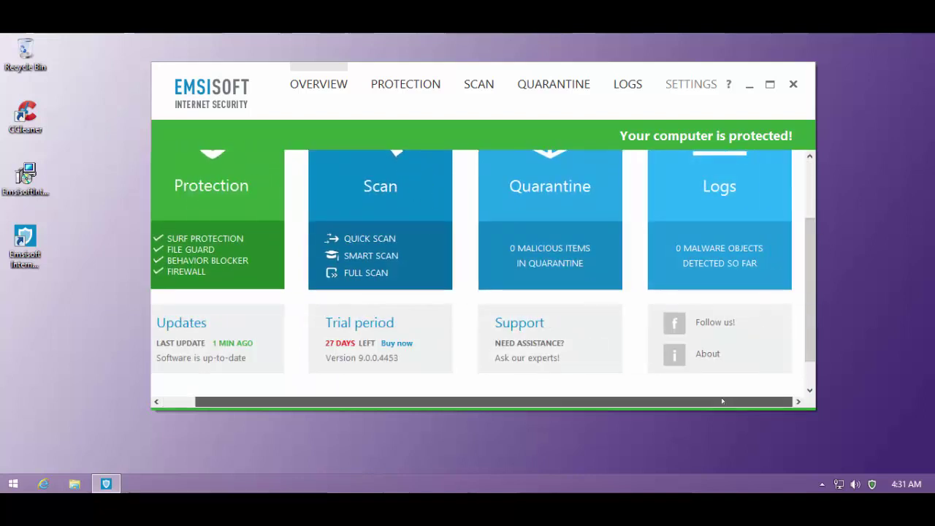
drag(813, 246, 816, 186)
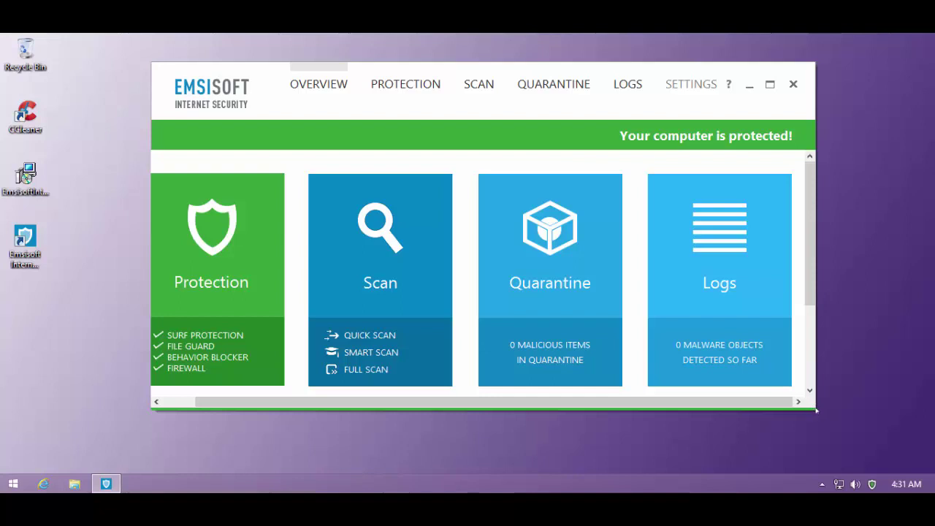
drag(814, 409, 614, 471)
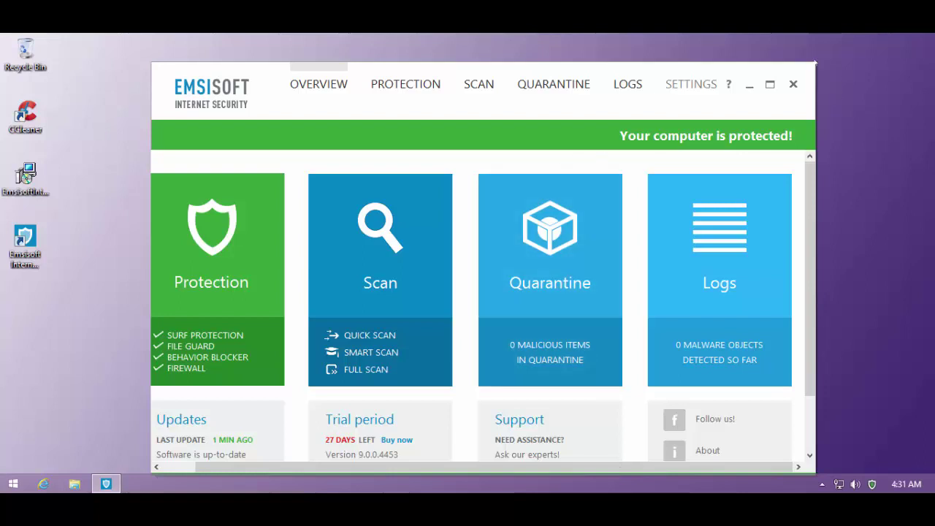
drag(785, 75, 779, 56)
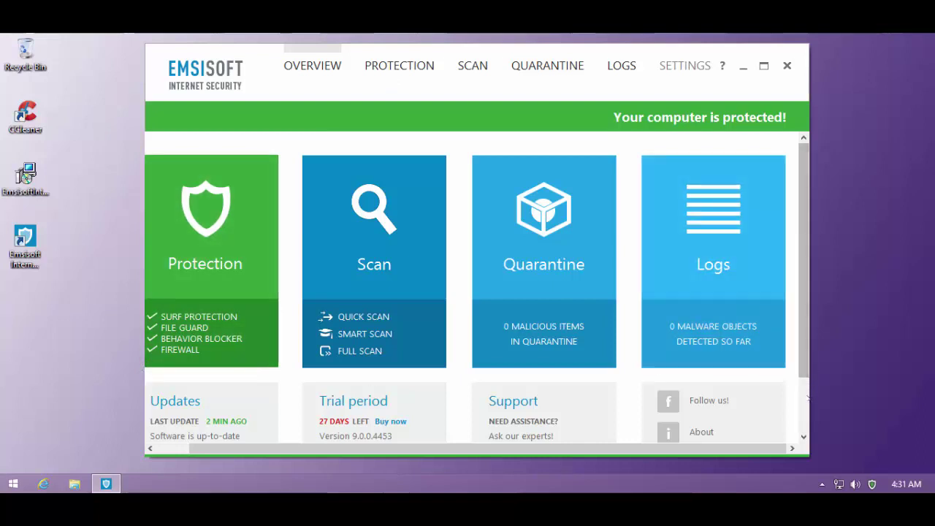
drag(809, 455, 919, 461)
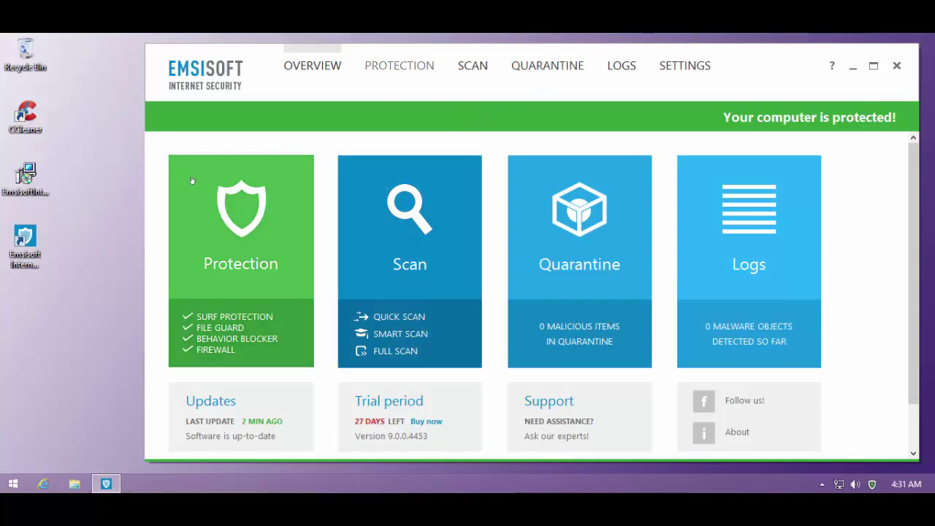
Show the Protection > Firewall global packet rules and nudge the window slightly left.
click(420, 65)
click(692, 86)
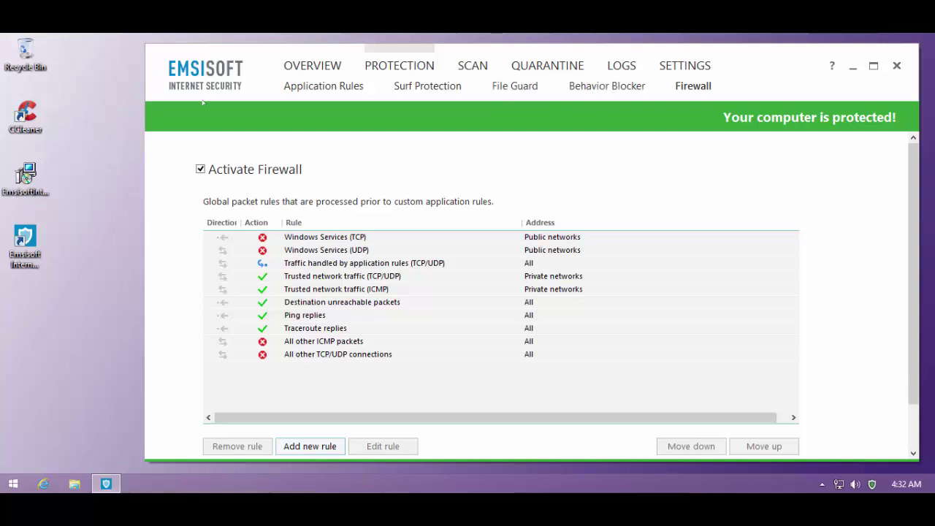
drag(203, 102, 190, 106)
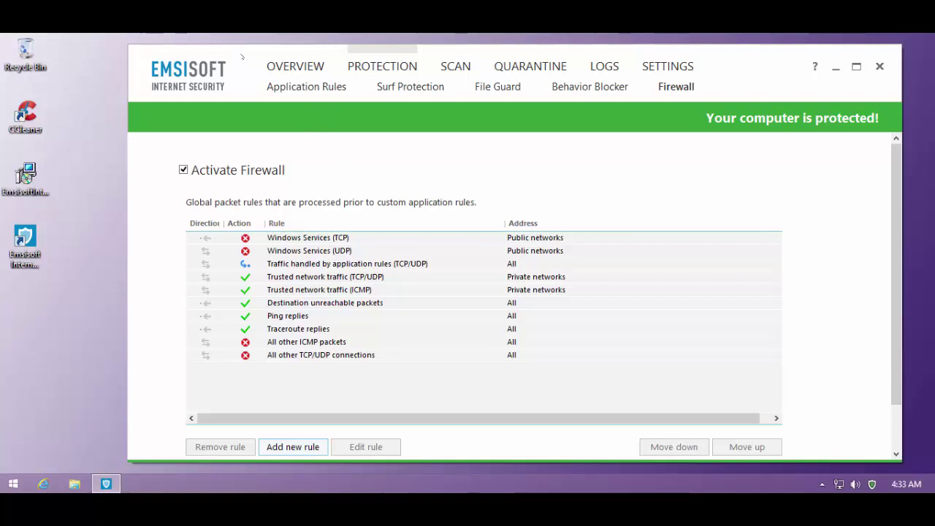
drag(241, 57, 232, 57)
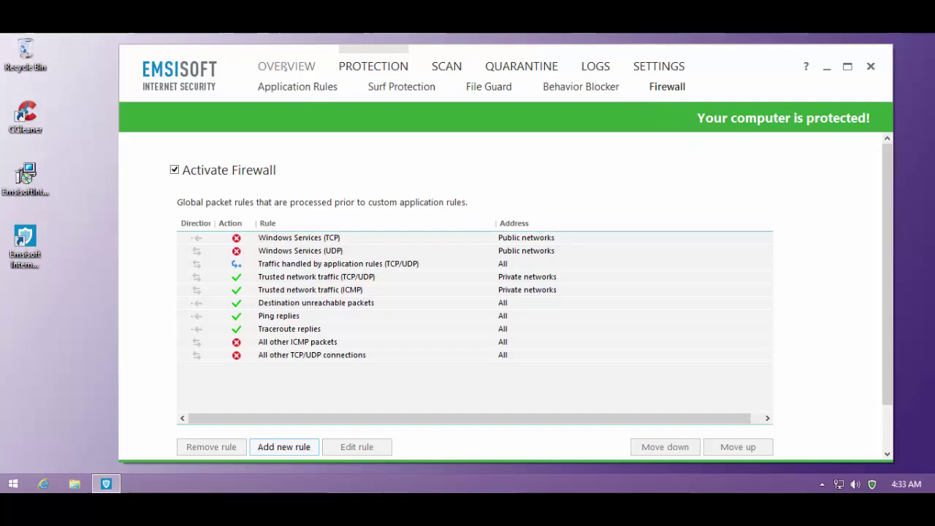
Back on the overview, check the About version and licence info, then start a signature update.
click(285, 66)
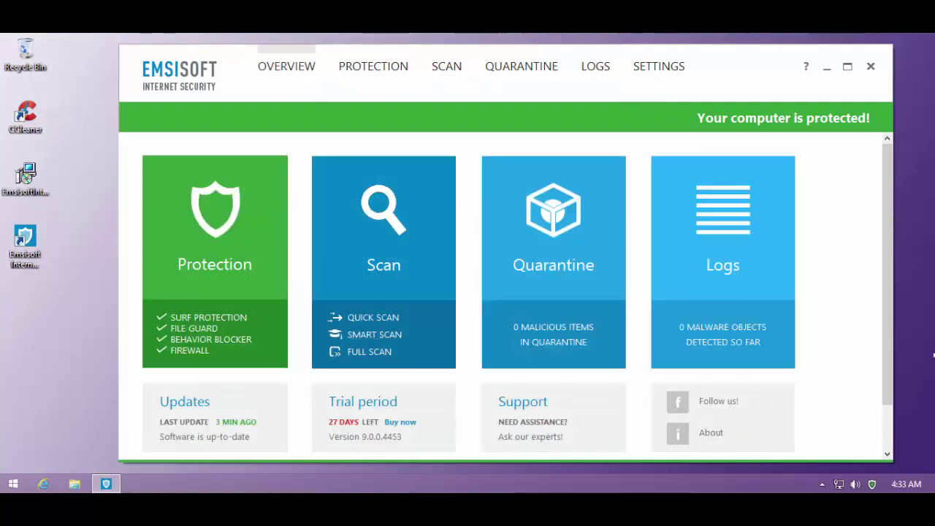
scroll(853, 285, down, 2)
scroll(852, 285, up, 2)
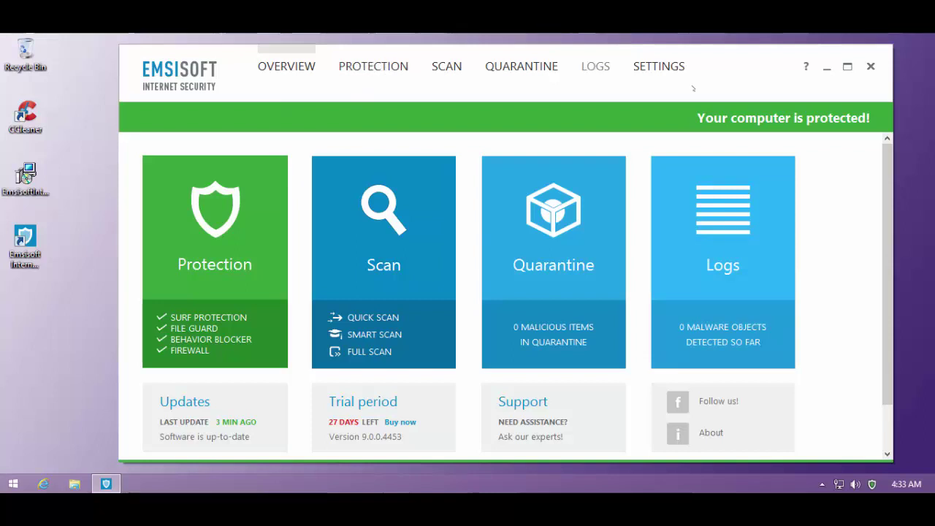
click(718, 434)
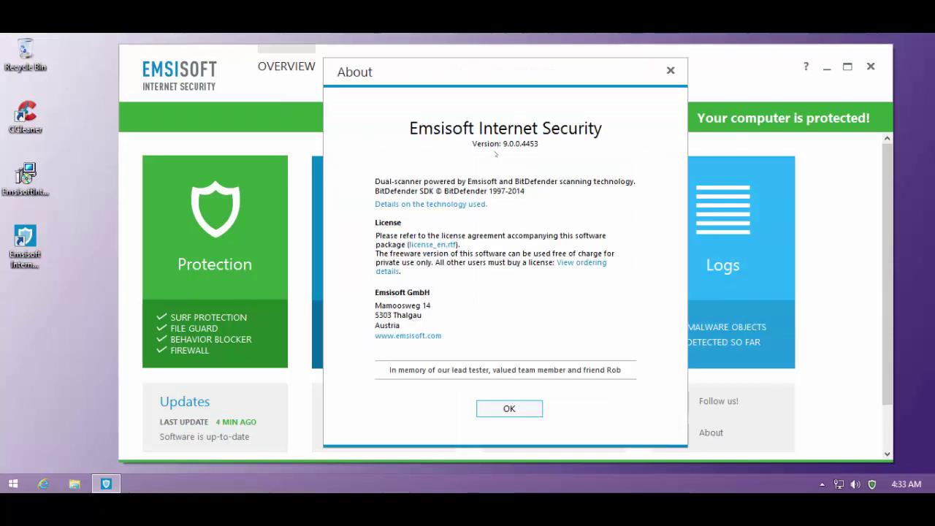
click(526, 407)
click(217, 425)
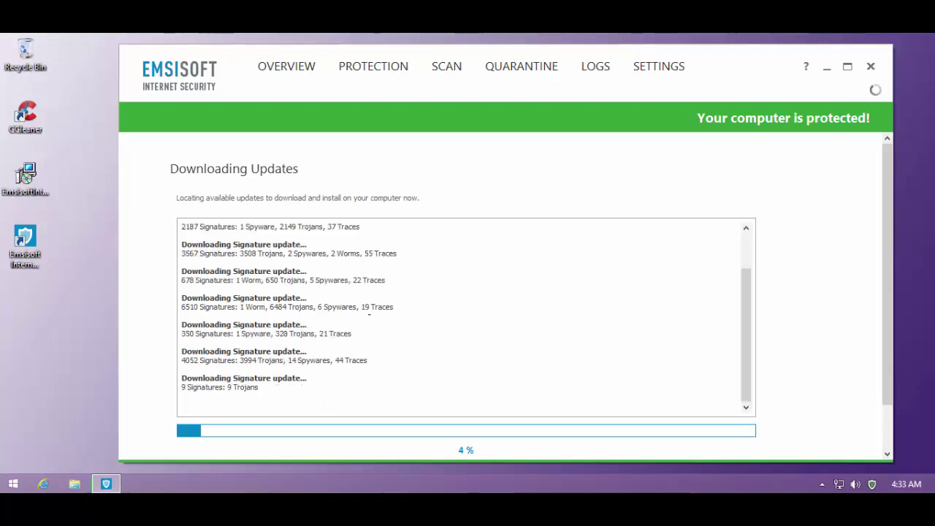
Browse the Protection, Scan, Quarantine, Logs and Settings sections.
click(374, 65)
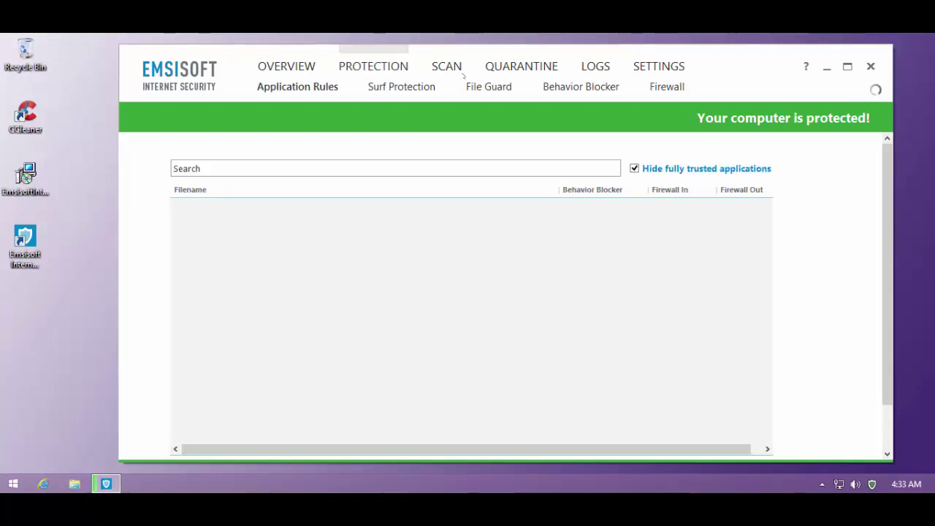
click(457, 69)
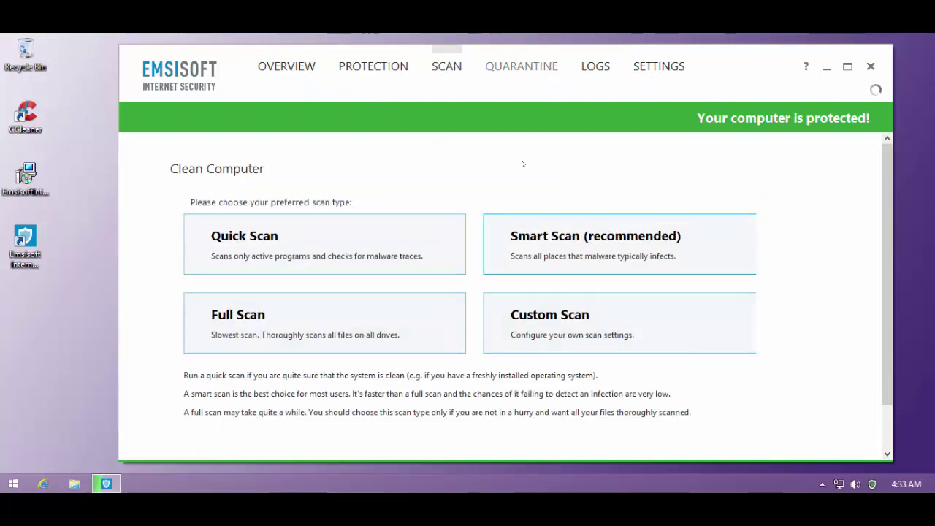
click(496, 66)
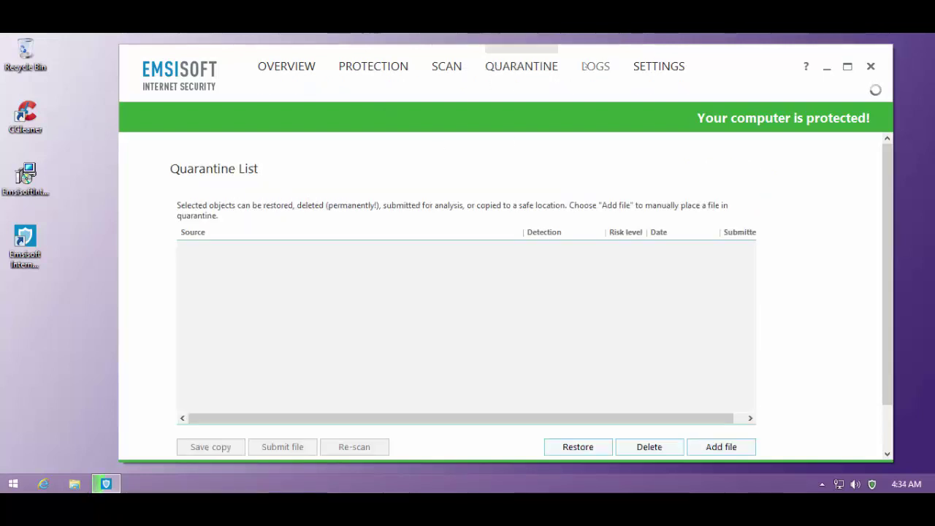
click(588, 67)
click(658, 66)
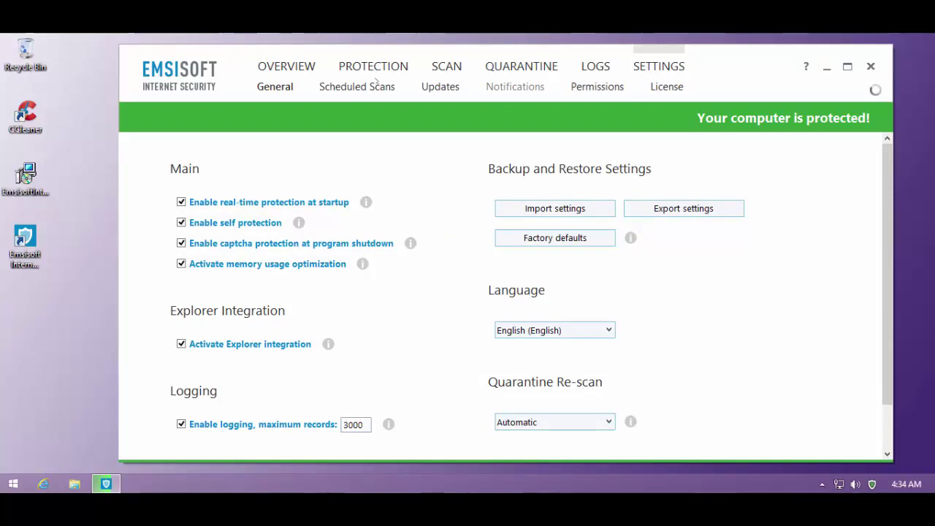
Revisit the firewall's global packet rules and dismiss the update-complete notification.
click(395, 64)
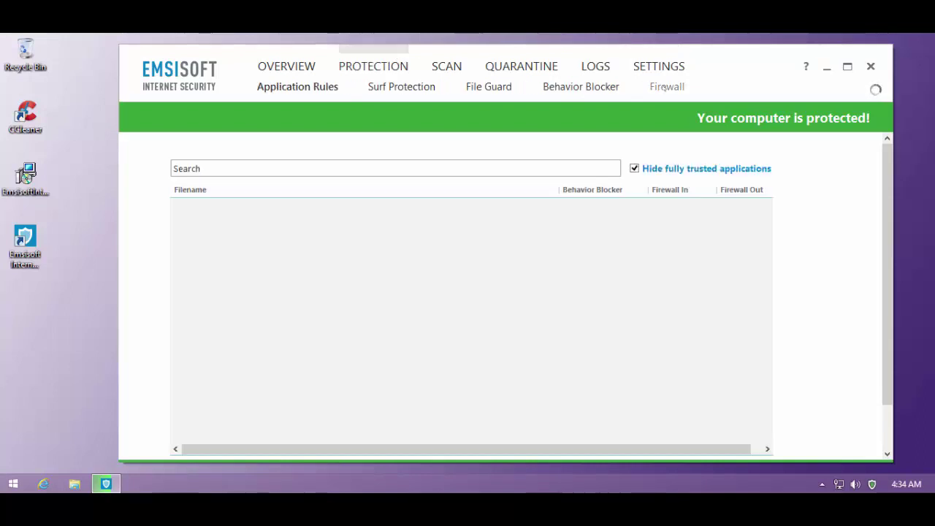
click(665, 86)
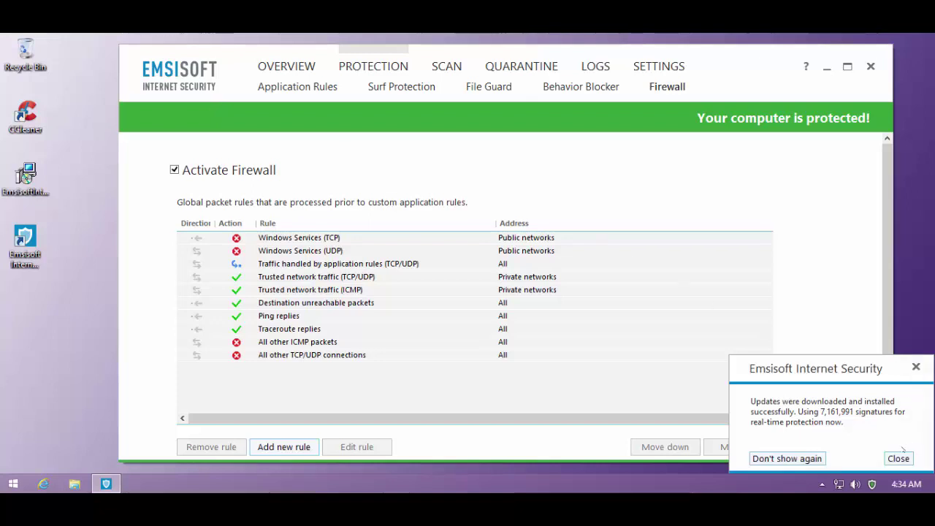
click(899, 458)
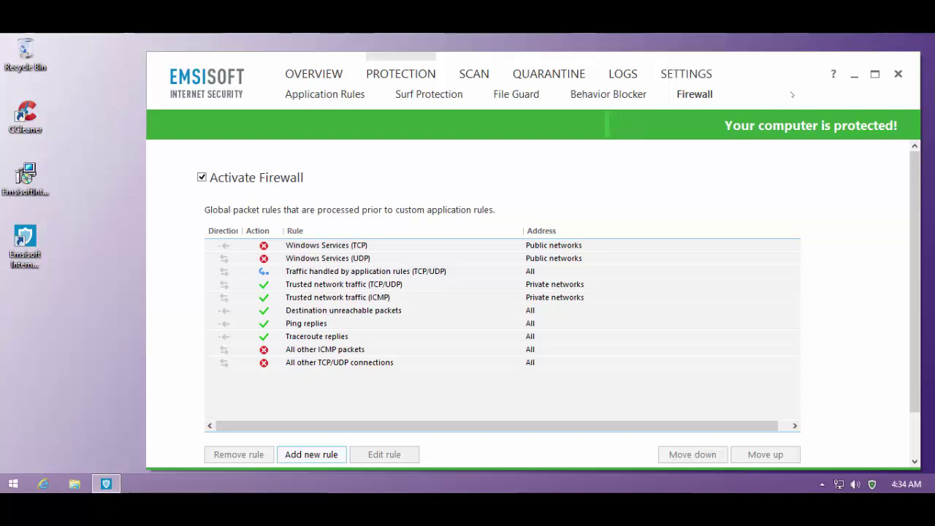
Shift the window left and run another update from the overview's Updates tile.
drag(799, 96, 722, 91)
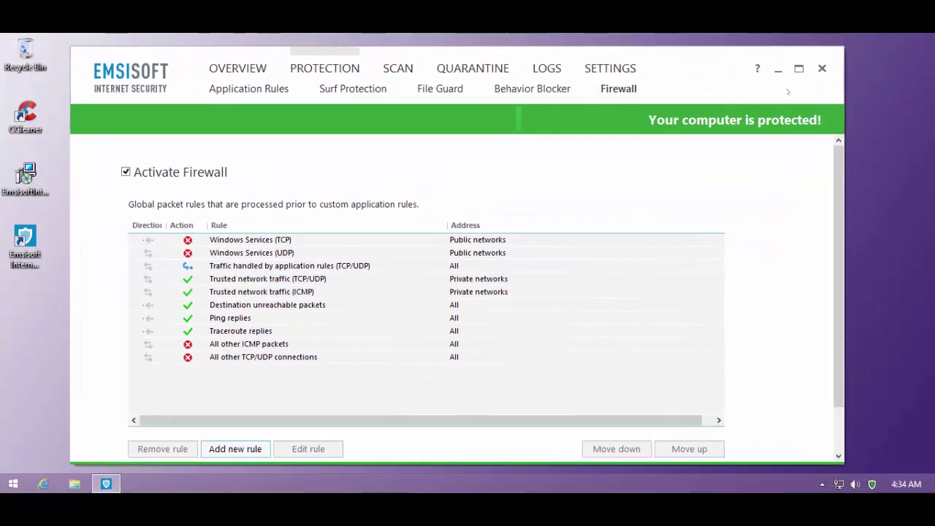
click(250, 71)
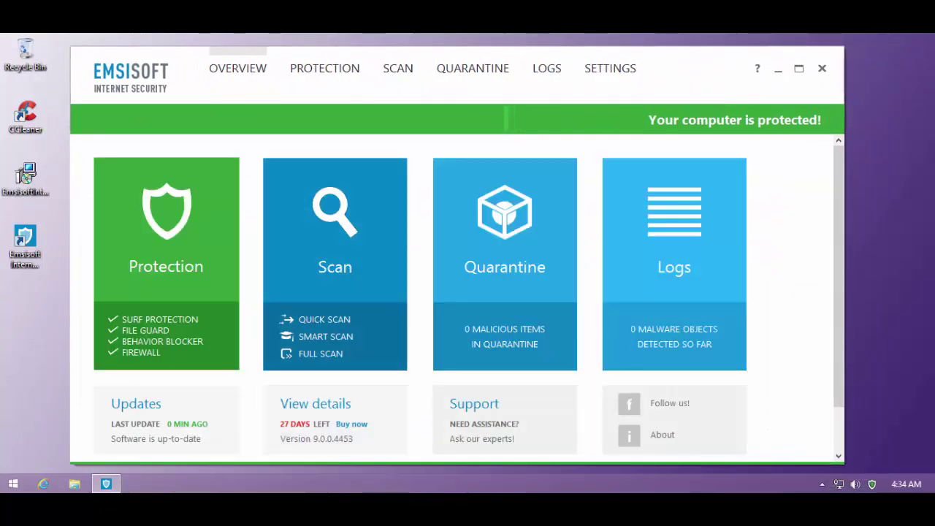
click(180, 434)
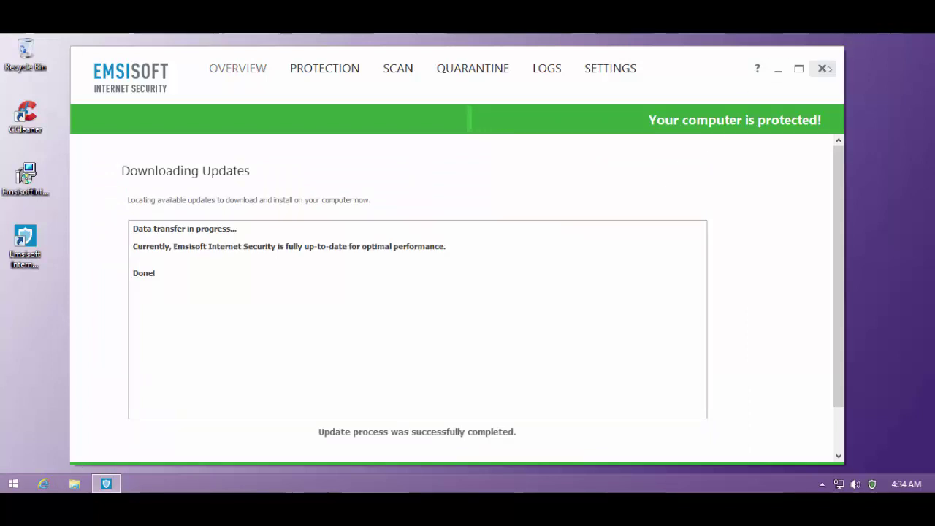
Close the Emsisoft window and open Task Manager from the taskbar.
click(822, 68)
right_click(439, 486)
click(468, 441)
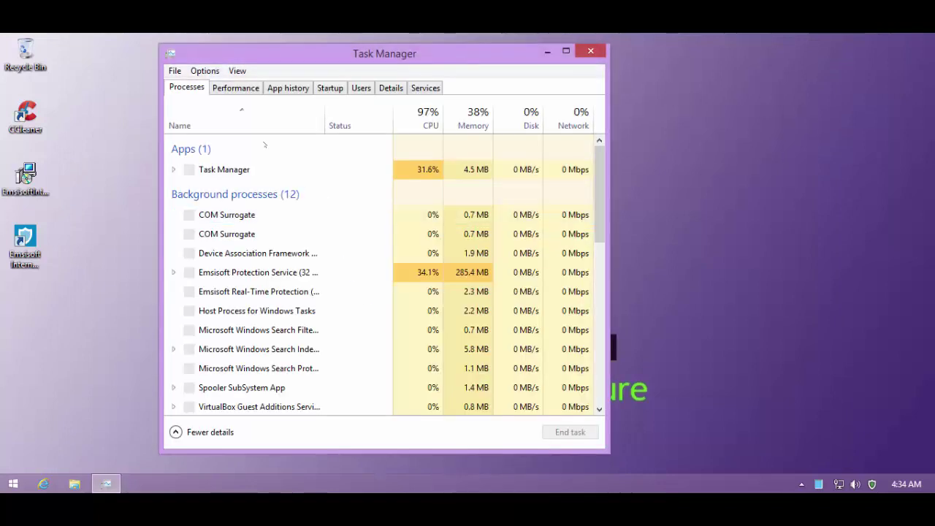
Inspect the Emsisoft Protection Service process (285.4 MB memory), then close Task Manager.
click(250, 273)
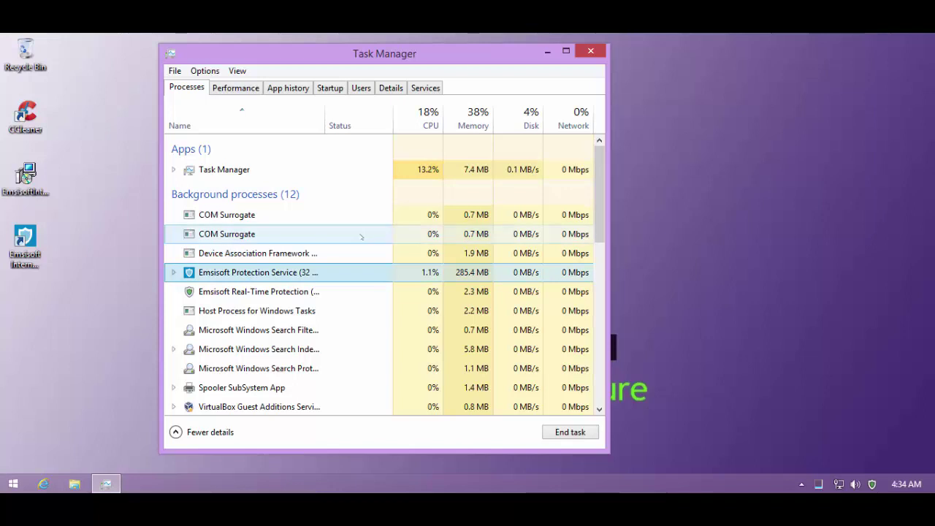
scroll(359, 317, down, 1)
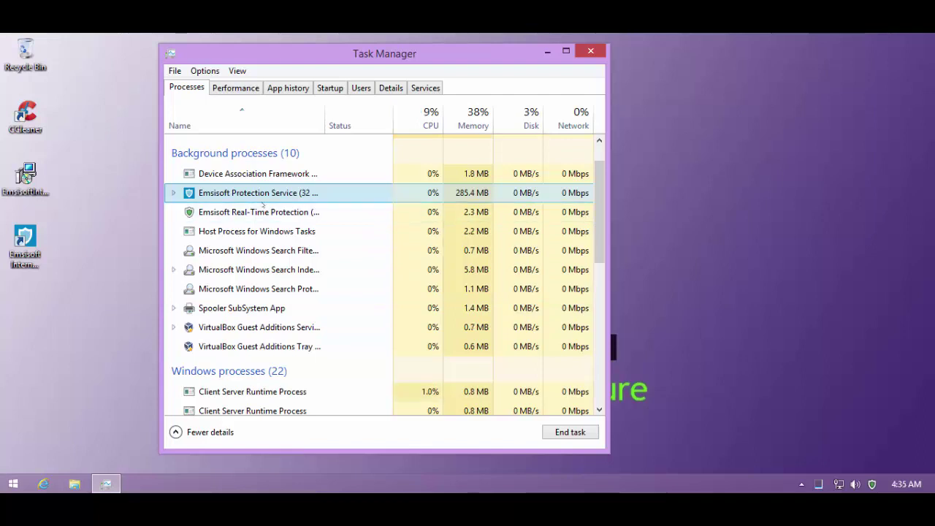
scroll(263, 206, up, 1)
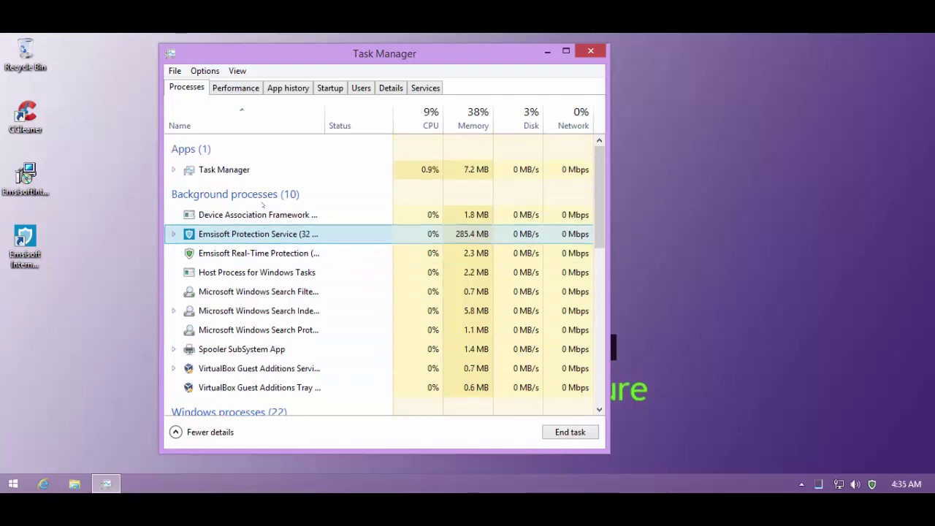
click(586, 55)
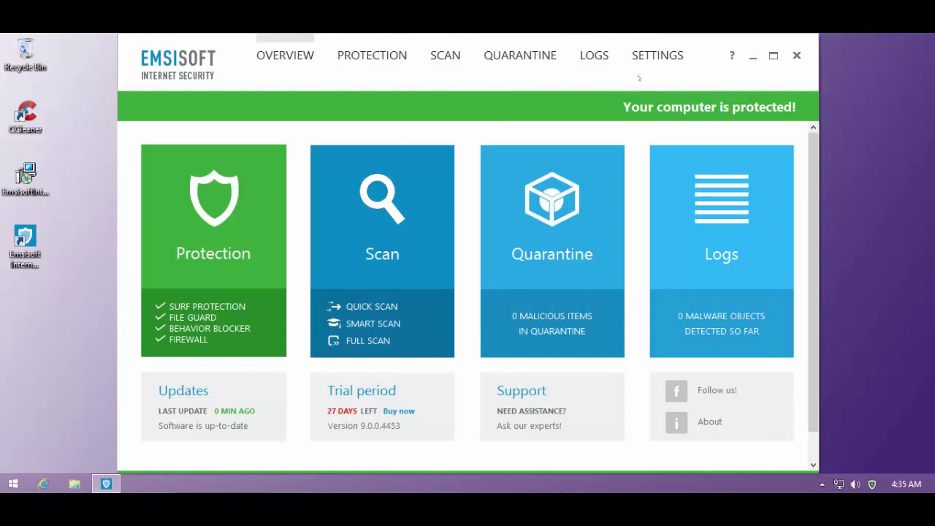
View Emsisoft's General settings, close its window, and launch Internet Explorer.
click(657, 56)
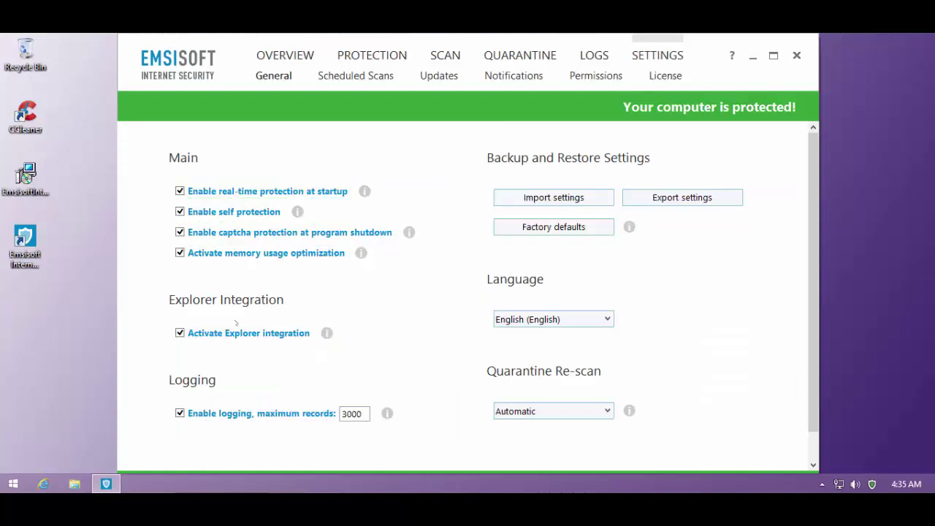
click(800, 61)
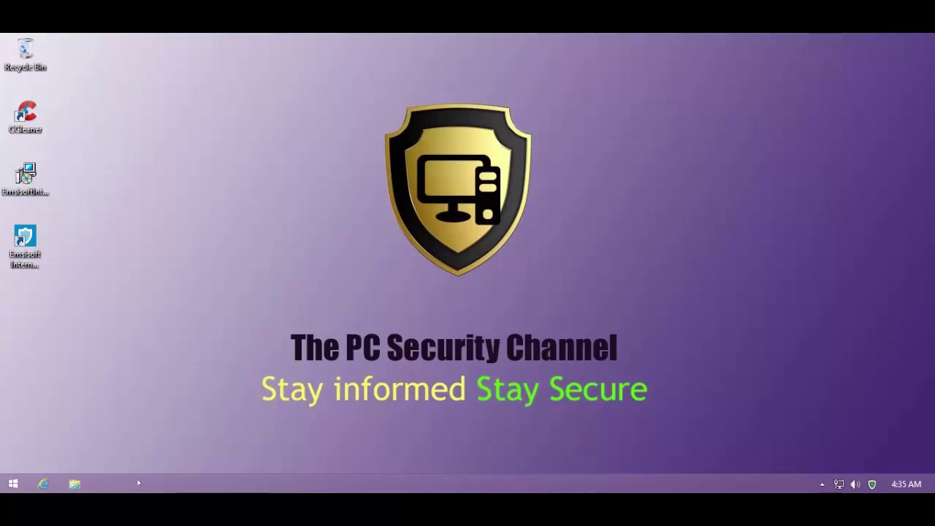
click(42, 484)
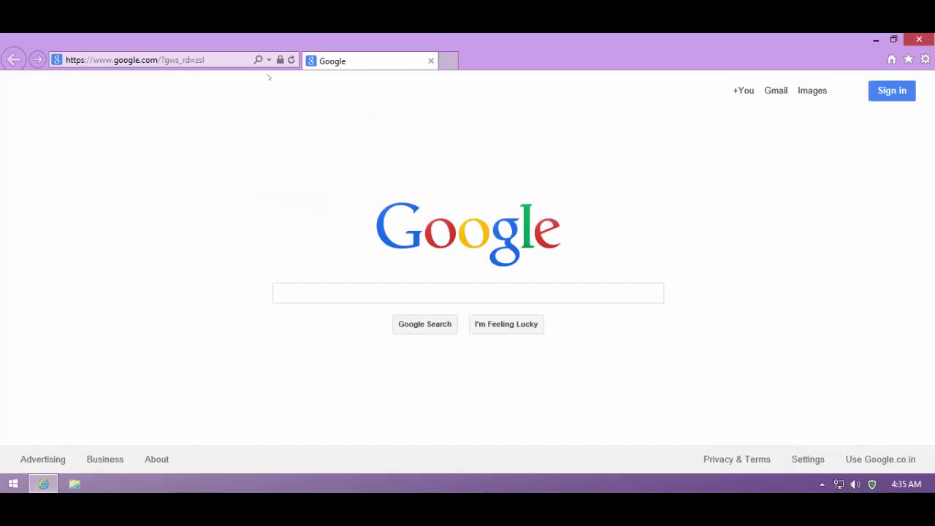
Load the mycontactcorner.com malware link in IE and dismiss Emsisoft's malicious-host warning.
click(215, 60)
key(ctrl+v)
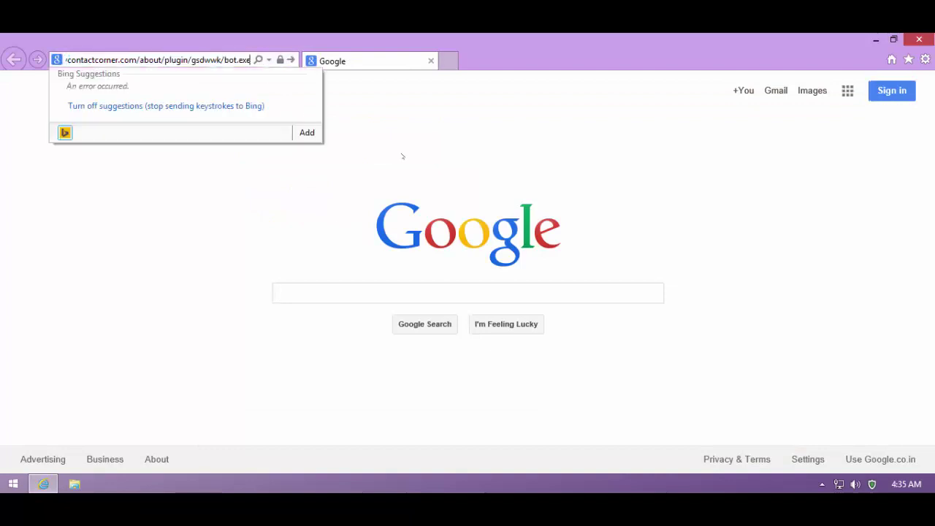
key(Return)
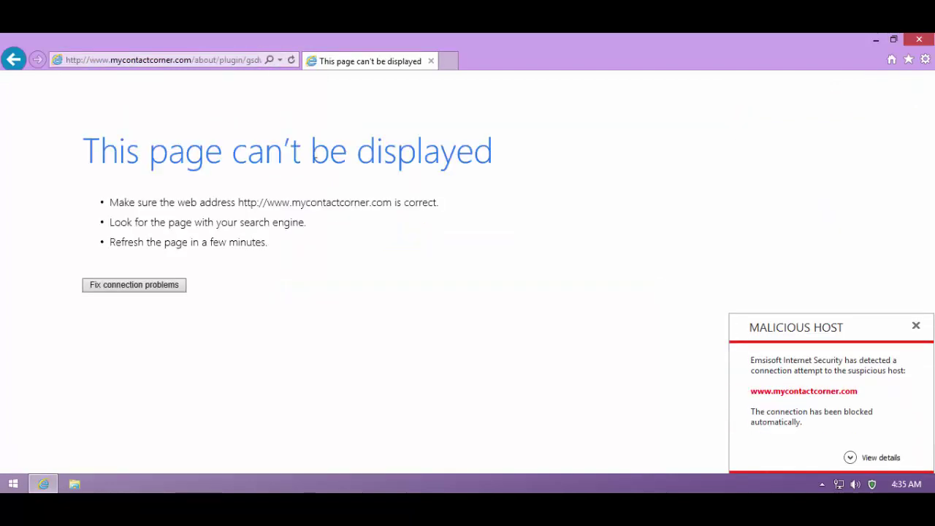
click(916, 326)
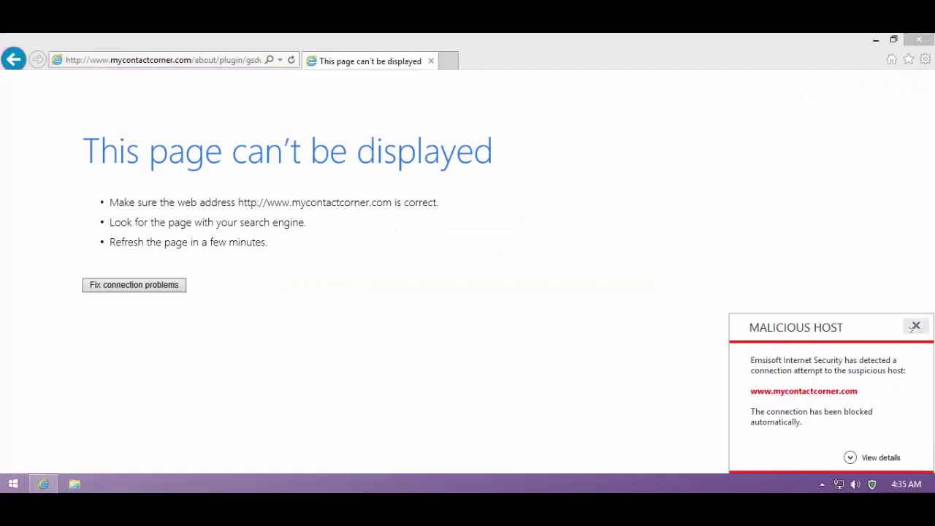
Copy the chronosproducts link from Notepad and try loading it in Internet Explorer.
key(alt+Tab)
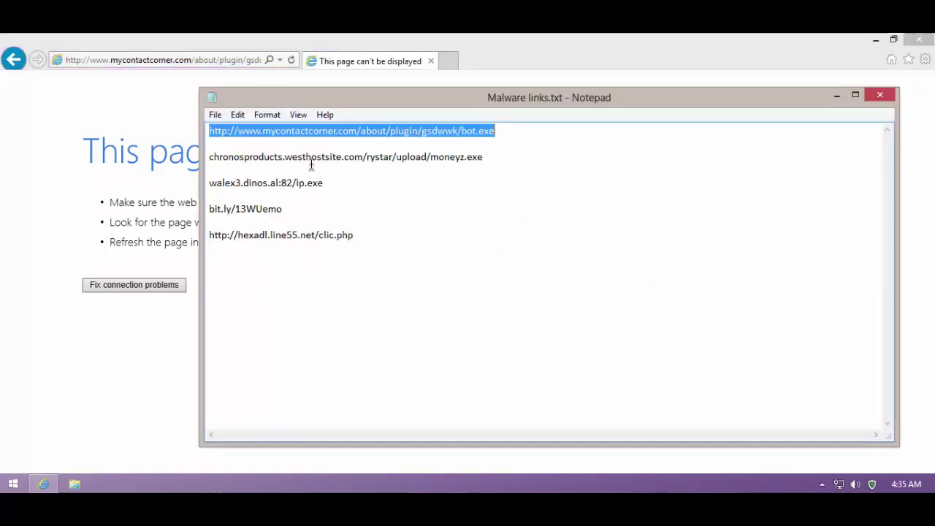
drag(504, 154, 209, 154)
key(alt+Tab)
key(alt+d)
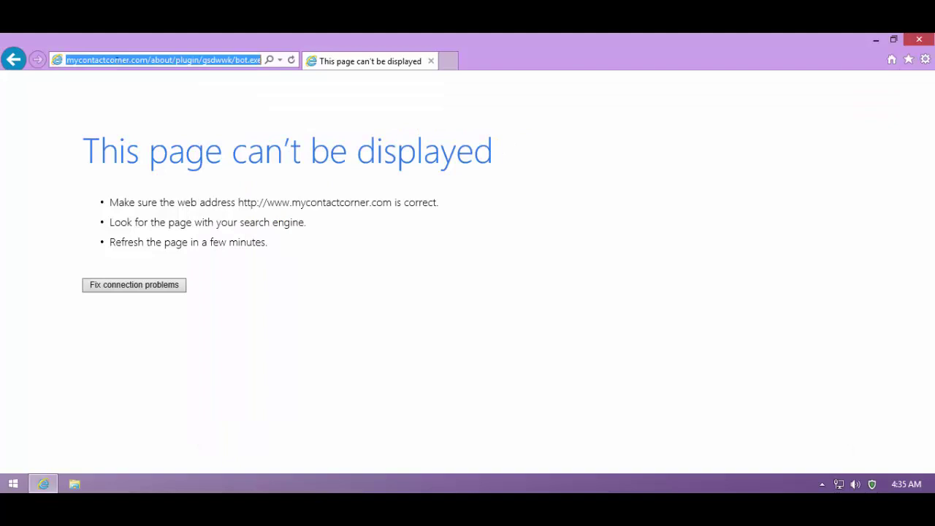
key(ctrl+v)
key(Return)
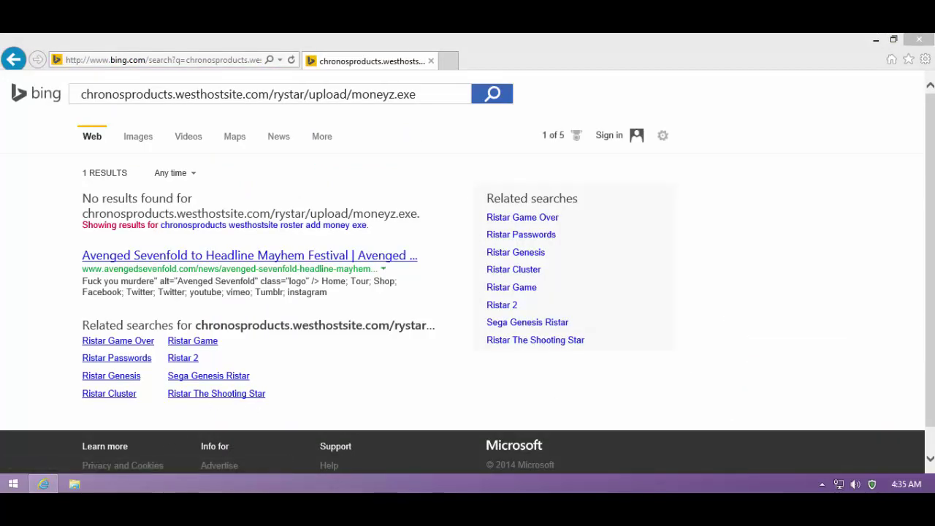
Copy the walex3.dinos.al:82/ip.exe link from Notepad, load it, and answer the app prompt.
key(alt+Tab)
click(344, 181)
key(shift+Home)
key(ctrl+c)
key(alt+Tab)
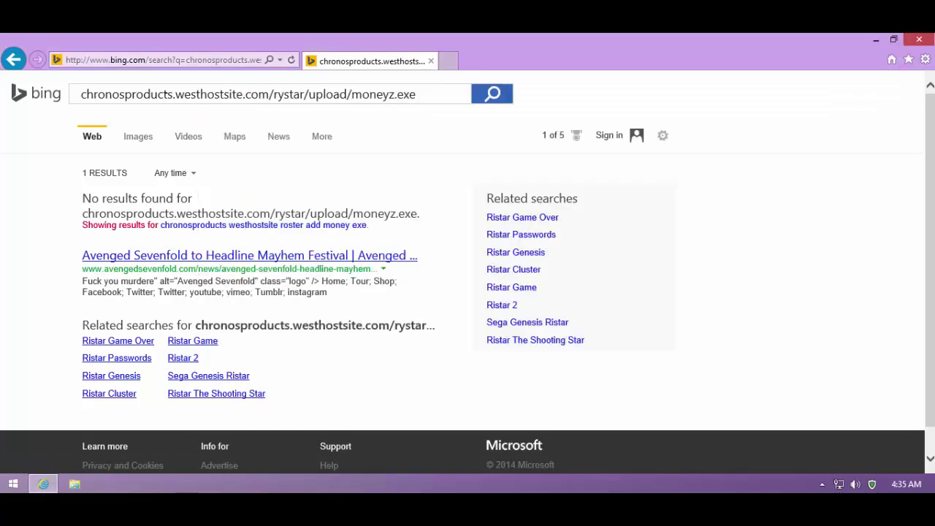
key(alt+d)
key(ctrl+v)
key(Return)
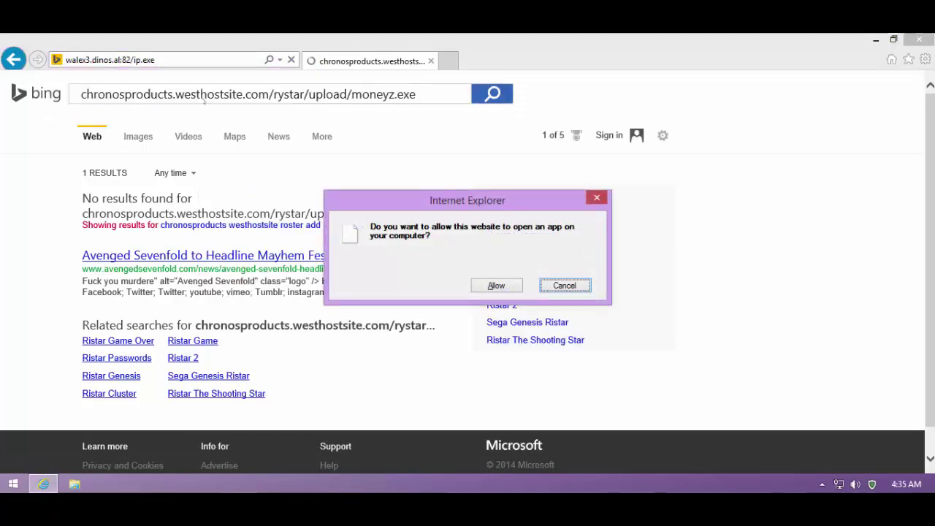
key(alt+a)
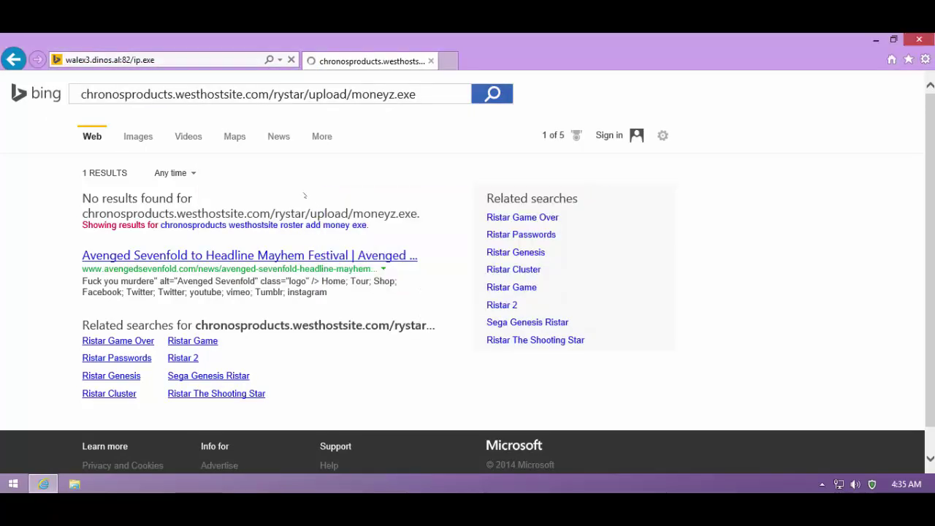
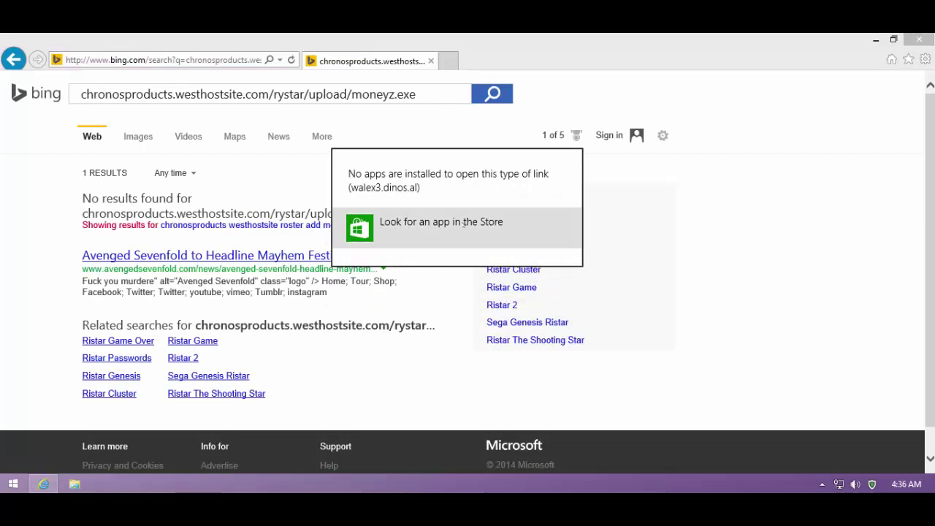
Load the bit.ly/13WUemo link from the notes file in Internet Explorer; it returns not-found.
click(863, 479)
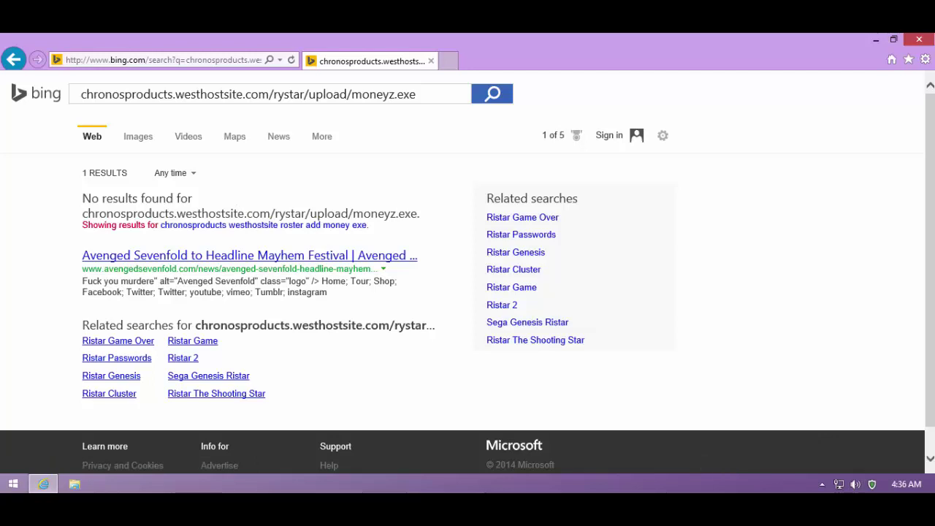
key(alt+Tab)
key(shift+Down)
key(shift+Down)
click(340, 212)
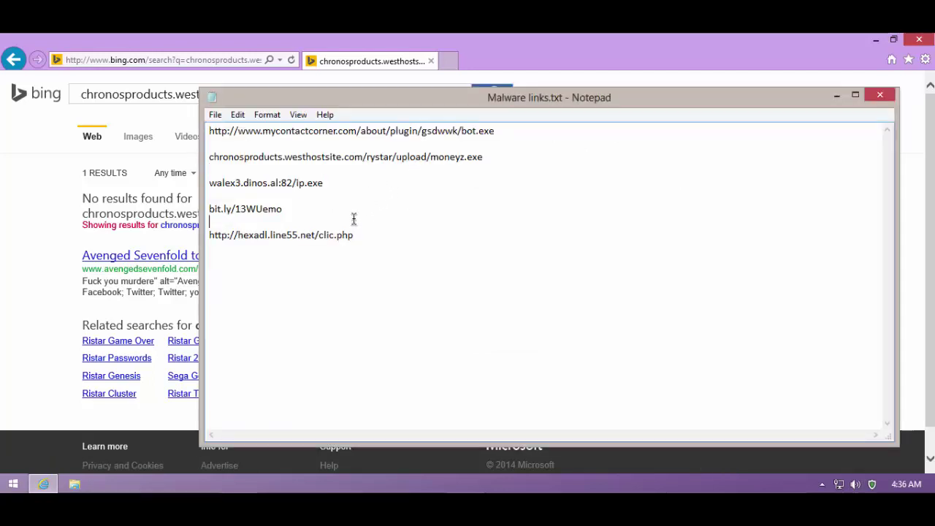
drag(327, 203, 199, 205)
key(ctrl+c)
drag(124, 44, 122, 60)
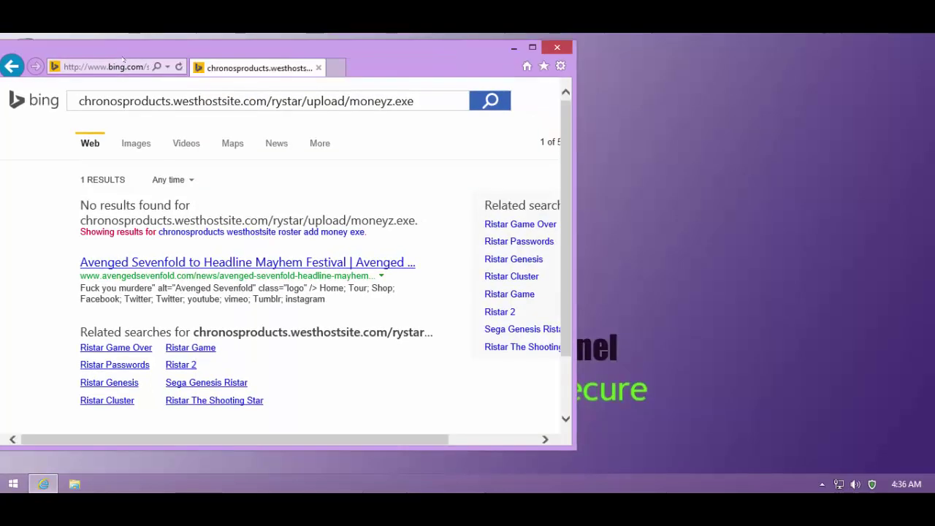
double_click(126, 58)
click(125, 60)
key(ctrl+v)
key(Return)
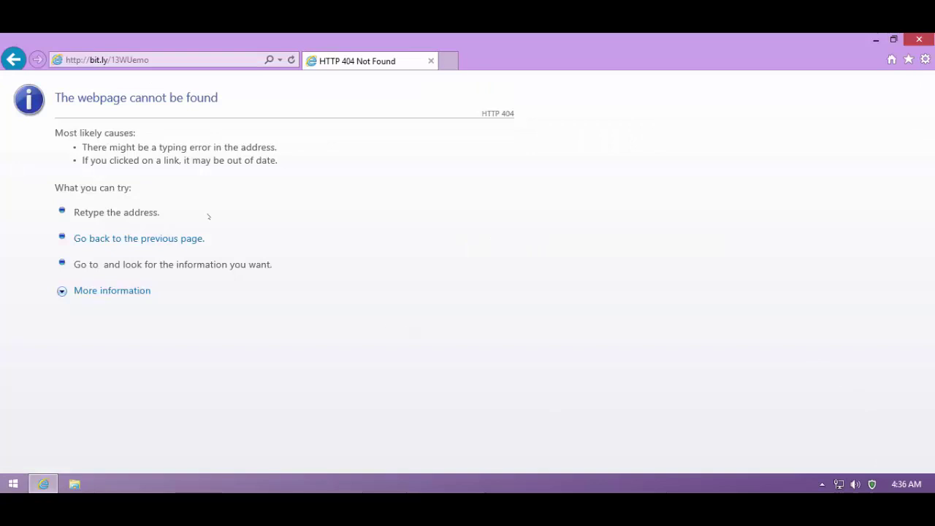
Load the hexadl.line55.net clic.php link, dismiss Emsisoft's Malicious Host block, and close the browser.
key(alt+Tab)
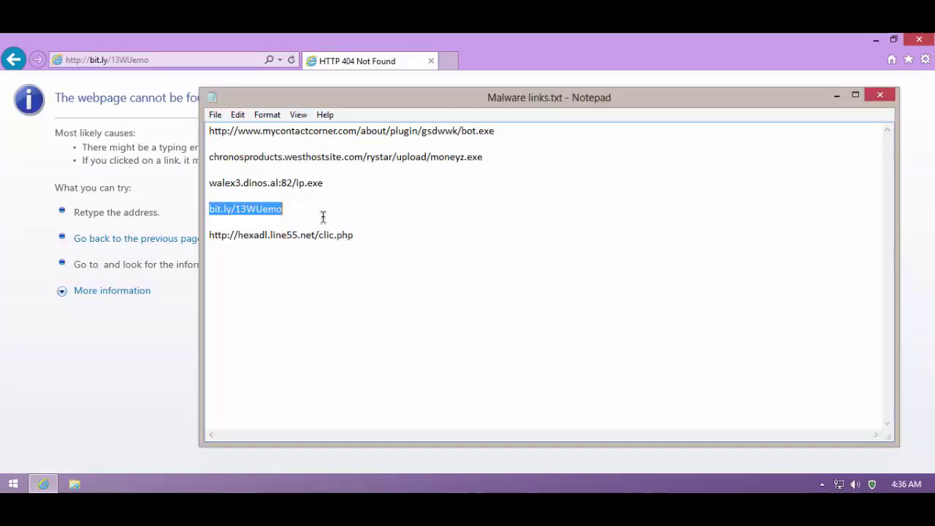
click(417, 224)
drag(380, 217, 167, 250)
key(ctrl+c)
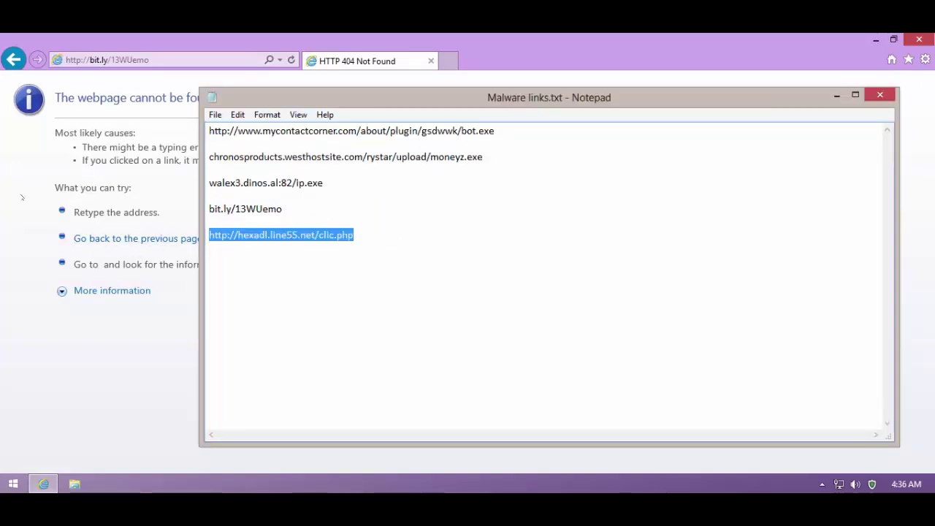
click(22, 197)
click(66, 60)
key(ctrl+v)
key(Return)
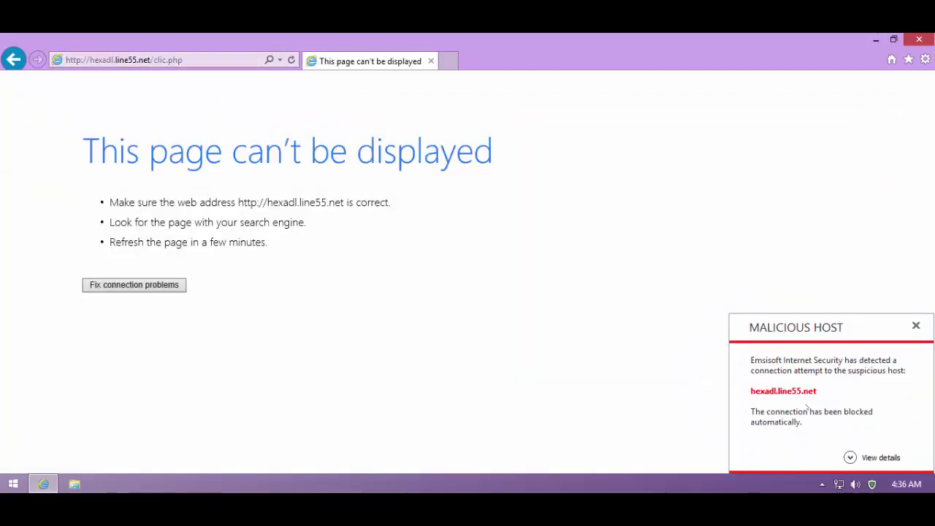
click(916, 325)
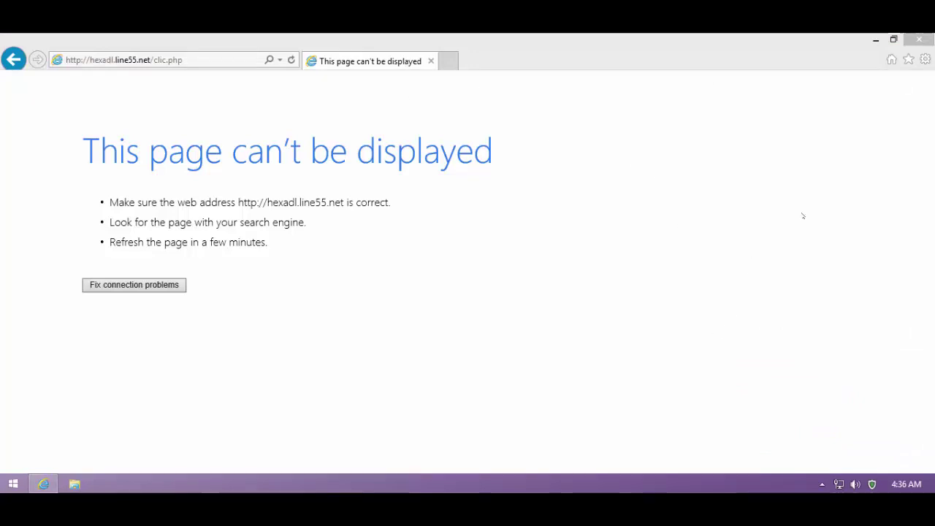
key(alt+F4)
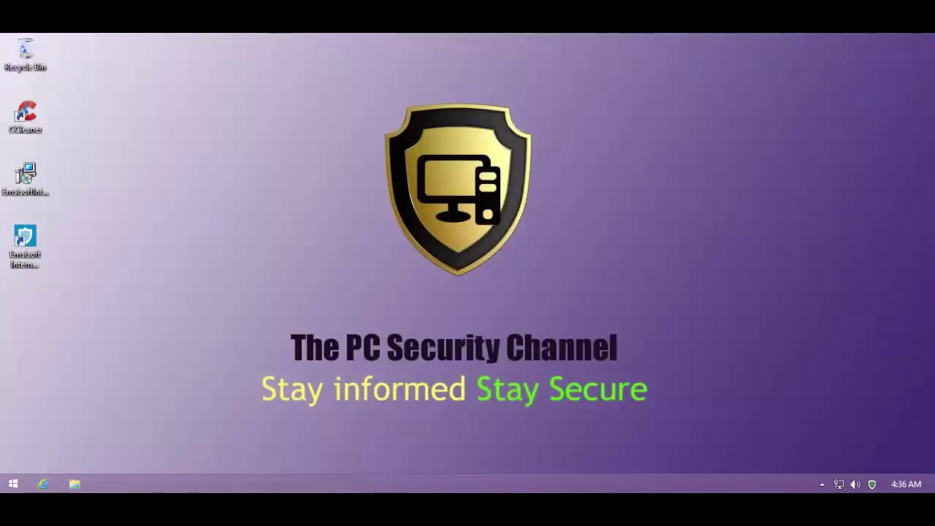
Disable Emsisoft's File Guard from the tray icon's Protection status menu.
right_click(873, 484)
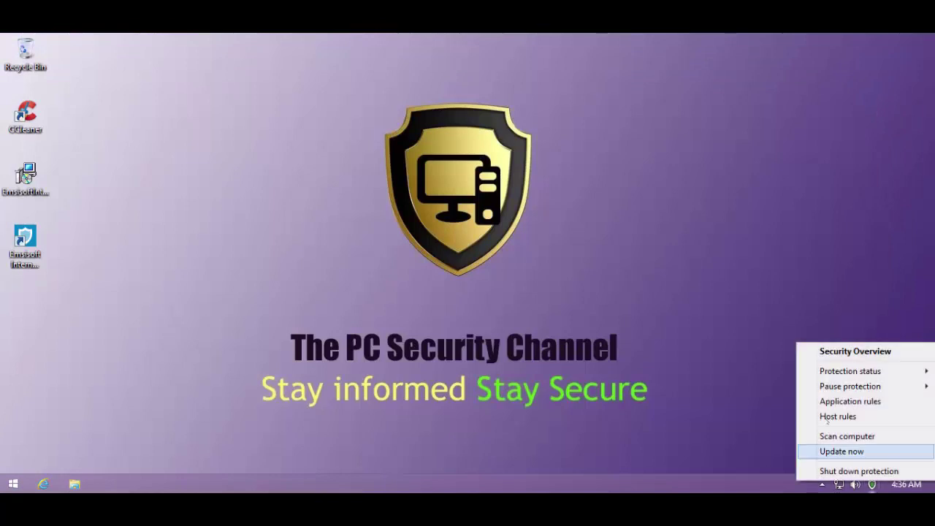
mouse_move(841, 371)
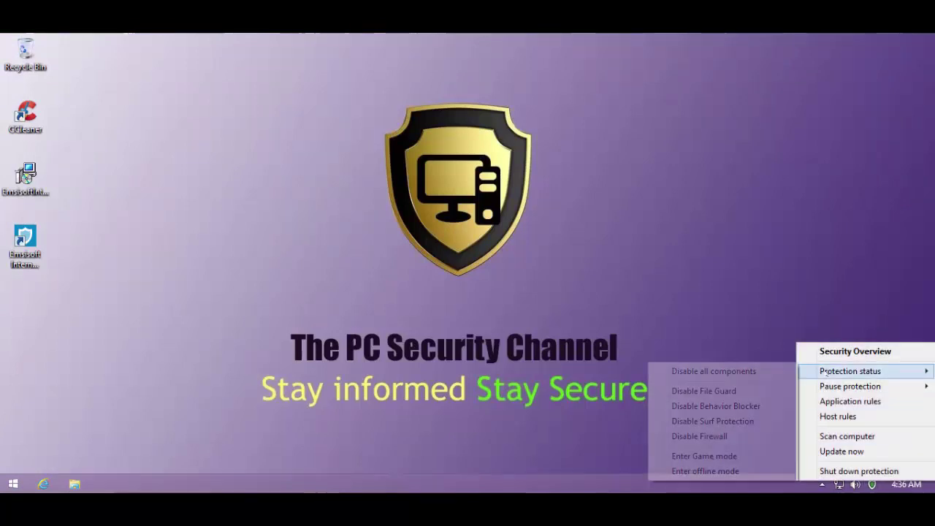
click(705, 391)
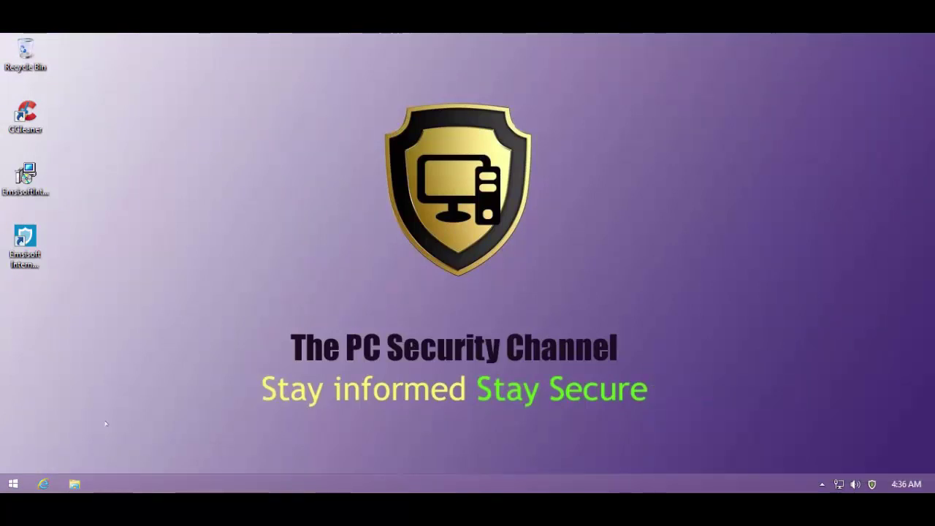
Copy the Malware samples new folder from Tools (E:) onto the desktop.
click(74, 484)
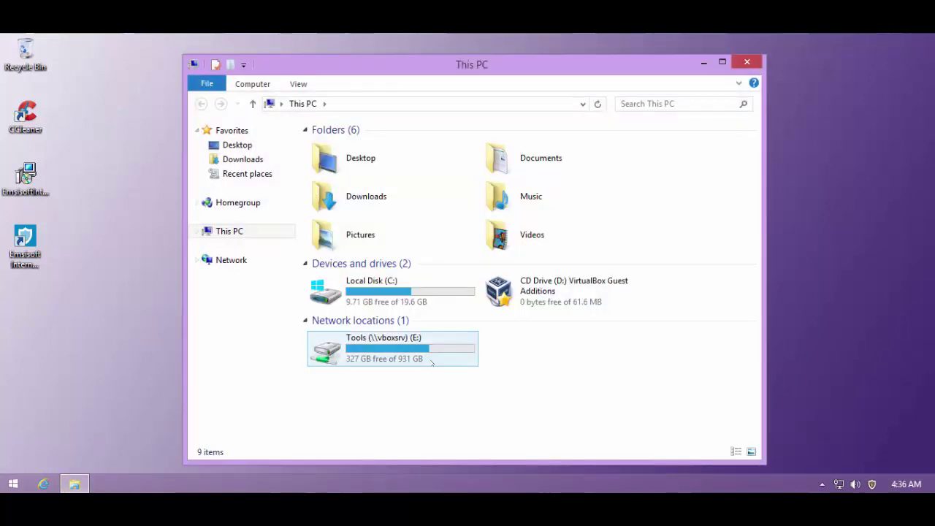
double_click(394, 350)
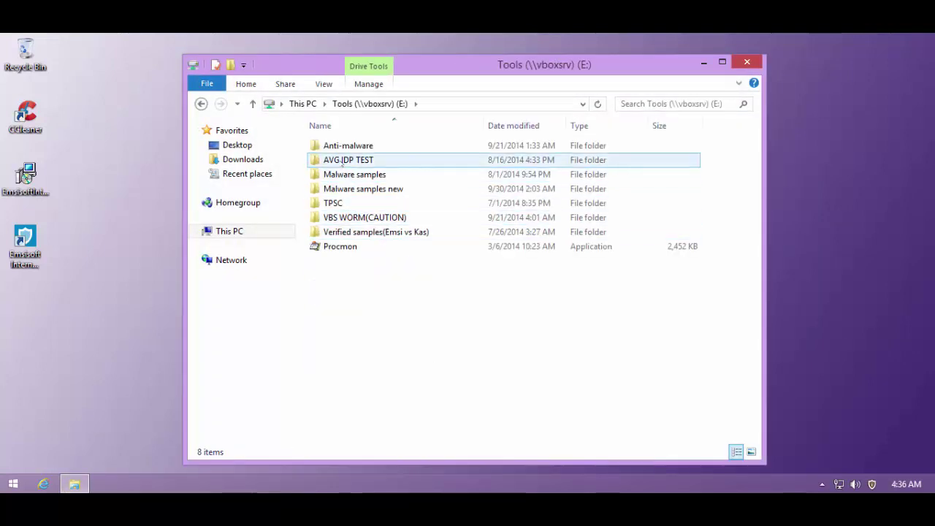
drag(358, 188, 22, 340)
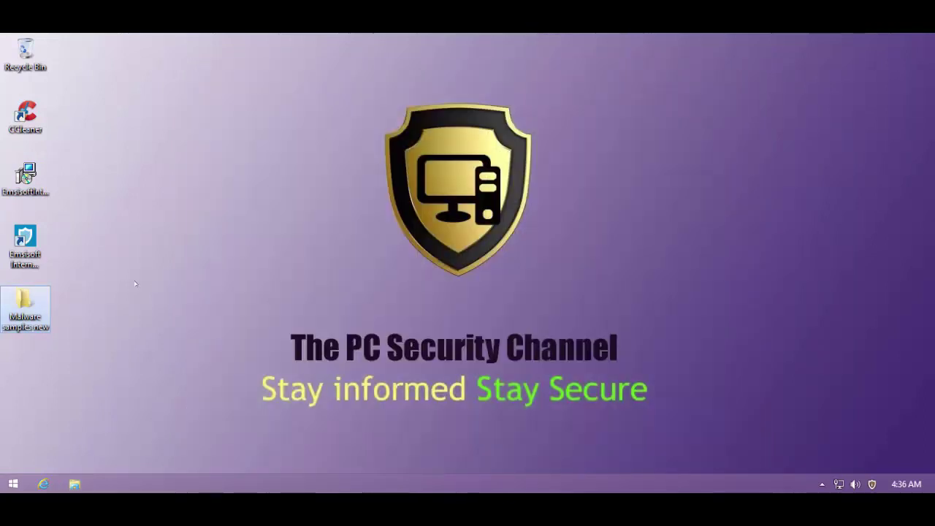
Check the desktop Malware samples new folder's properties and contents.
right_click(26, 311)
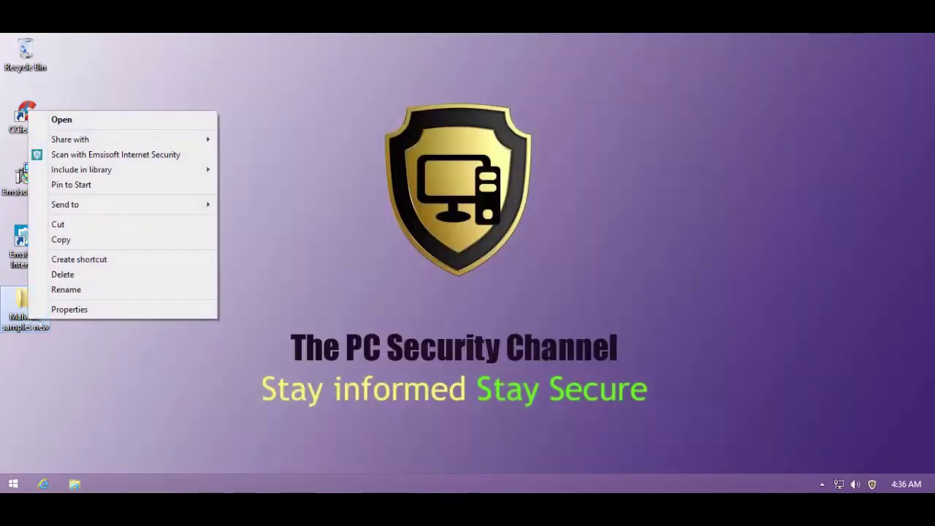
click(66, 308)
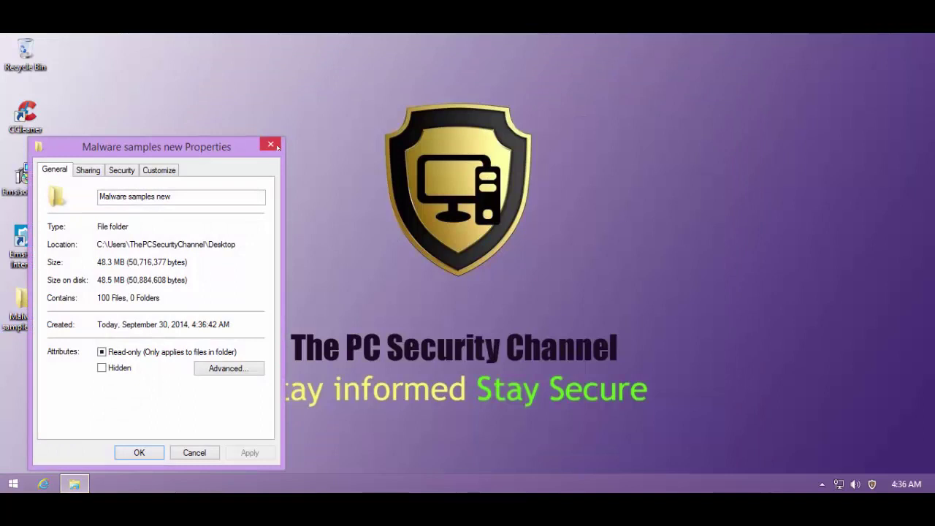
click(270, 145)
double_click(25, 306)
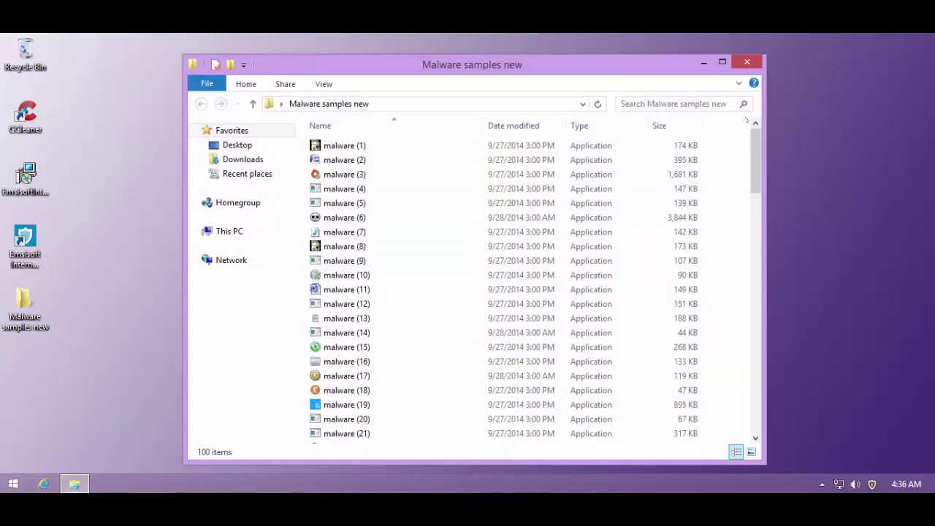
click(760, 65)
Scan the folder with Emsisoft Internet Security, delete all 98 detections, and close Emsisoft.
right_click(22, 307)
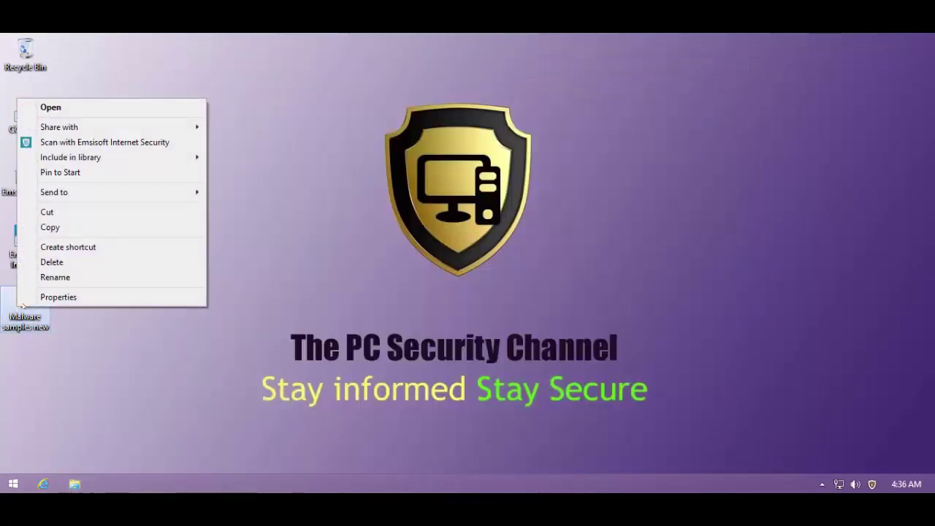
click(102, 142)
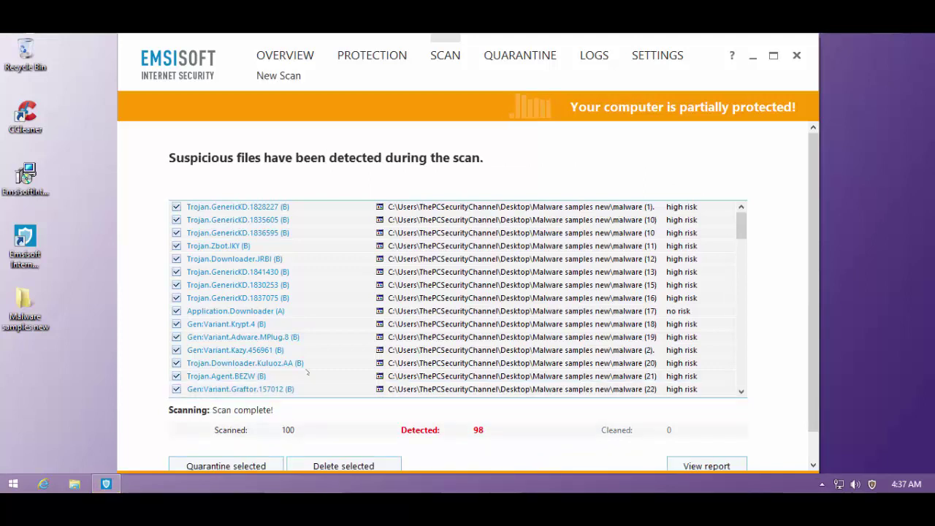
click(341, 468)
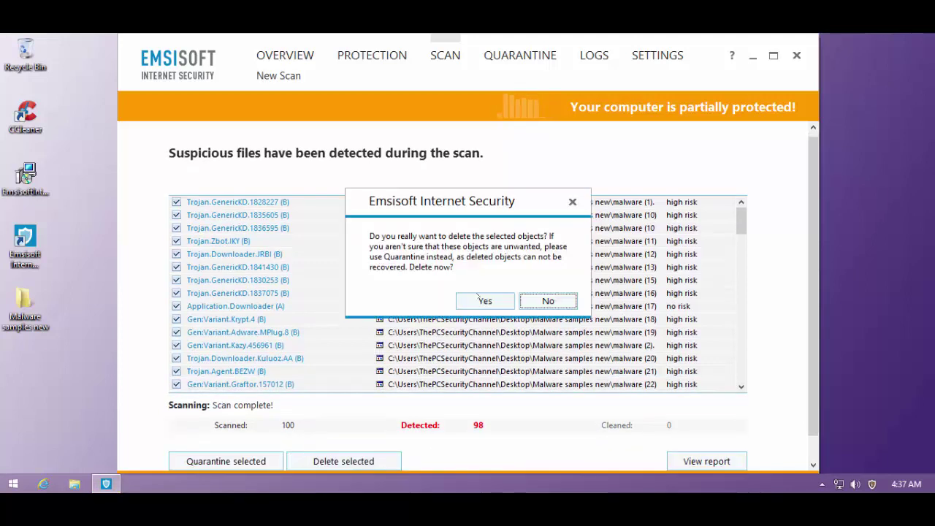
click(480, 298)
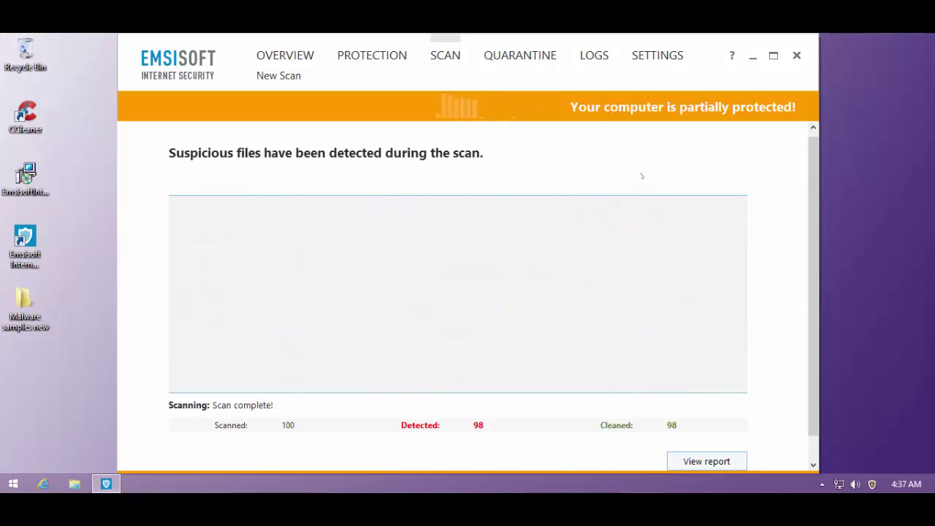
click(796, 55)
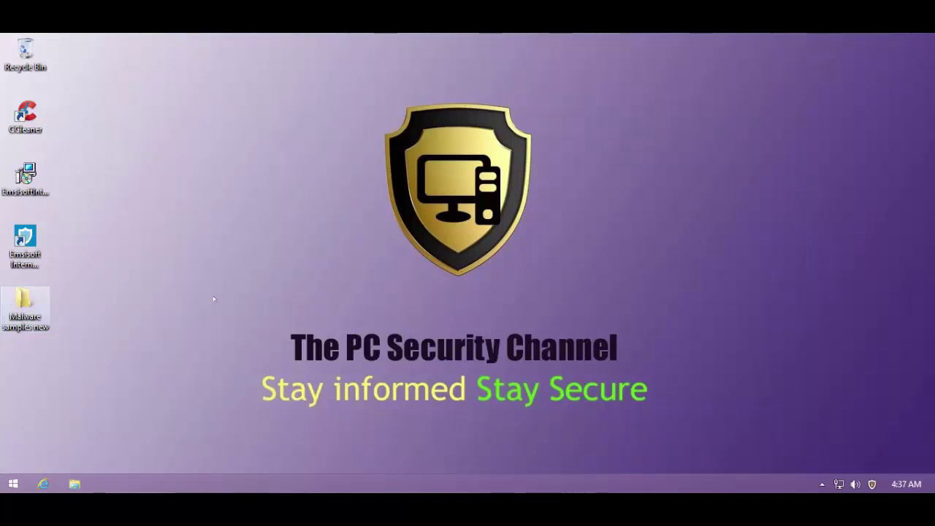
Open the Malware samples new folder, now holding only malware (14) and malware (23).
right_click(26, 301)
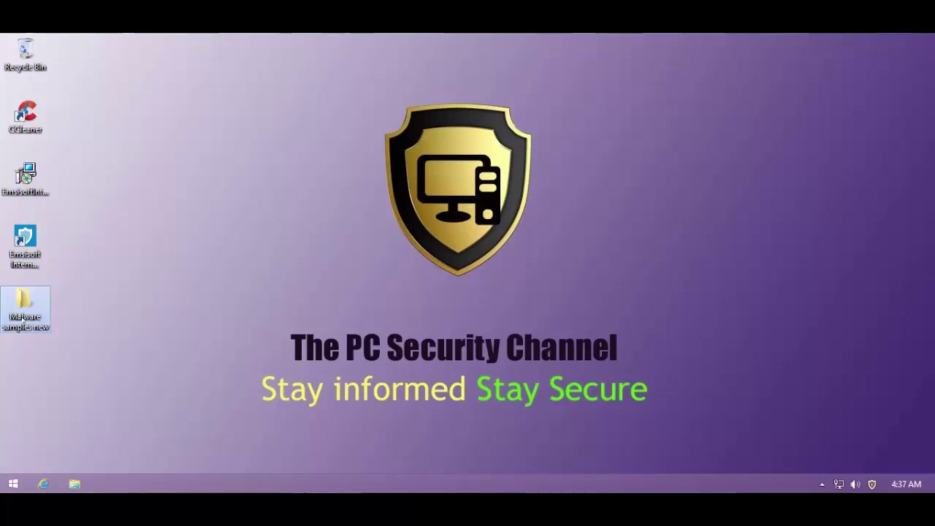
double_click(24, 320)
click(350, 160)
click(500, 183)
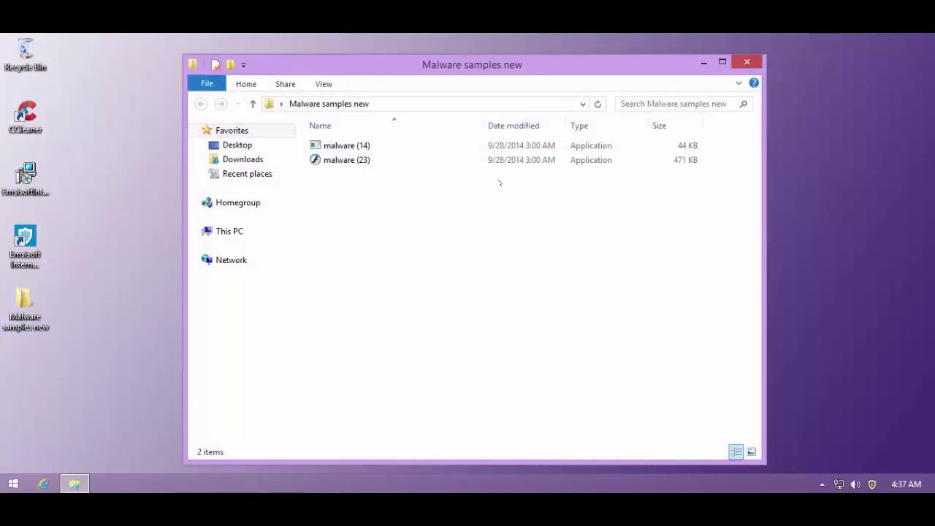
Re-enable all Emsisoft protection components from the tray icon menu.
right_click(871, 484)
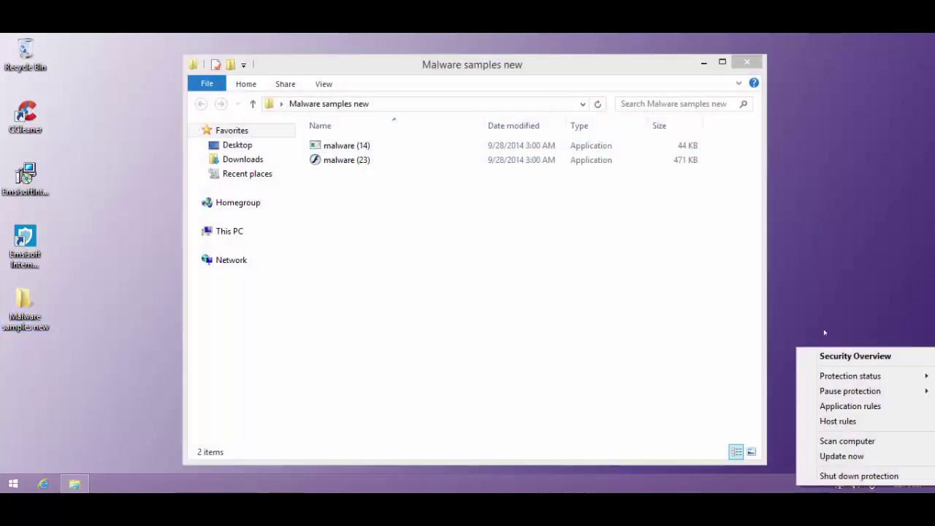
mouse_move(821, 376)
click(710, 258)
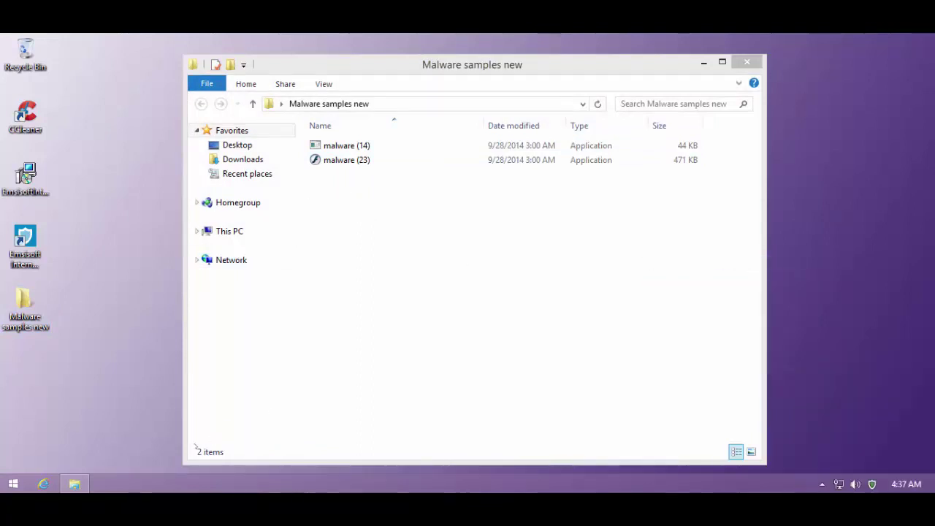
Run malware (14), dismiss its can't-run error, and launch malware (23).
click(327, 149)
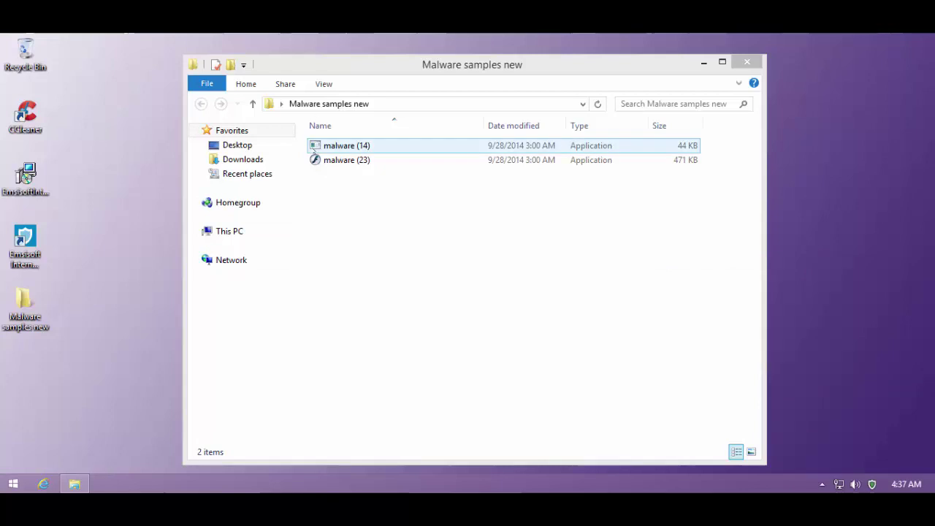
double_click(326, 148)
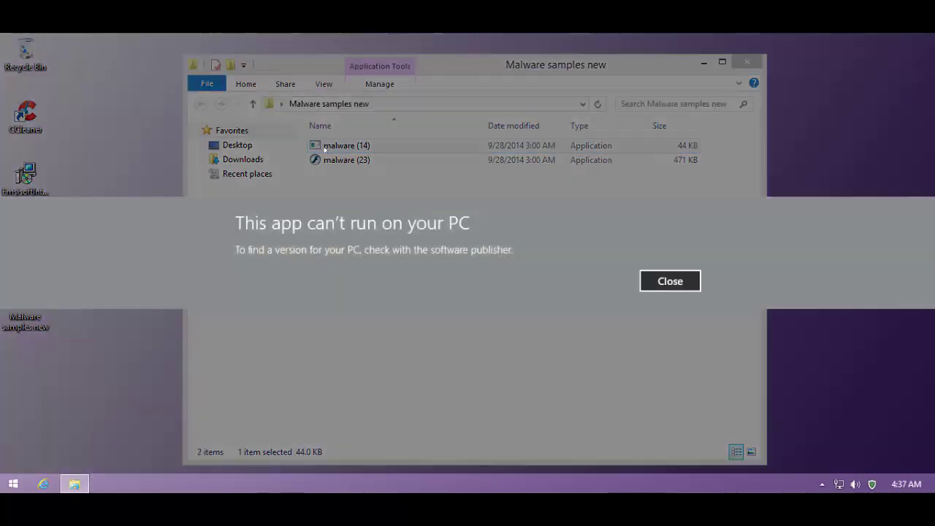
click(646, 287)
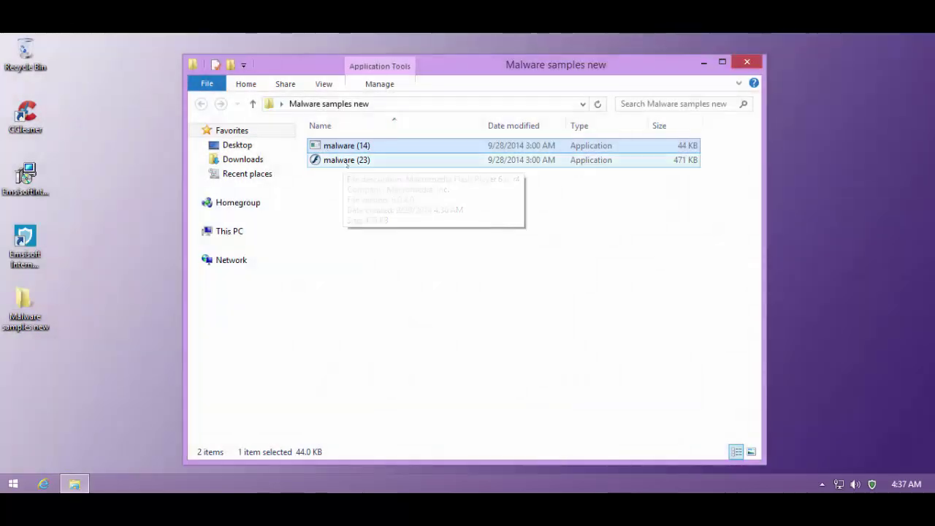
double_click(387, 160)
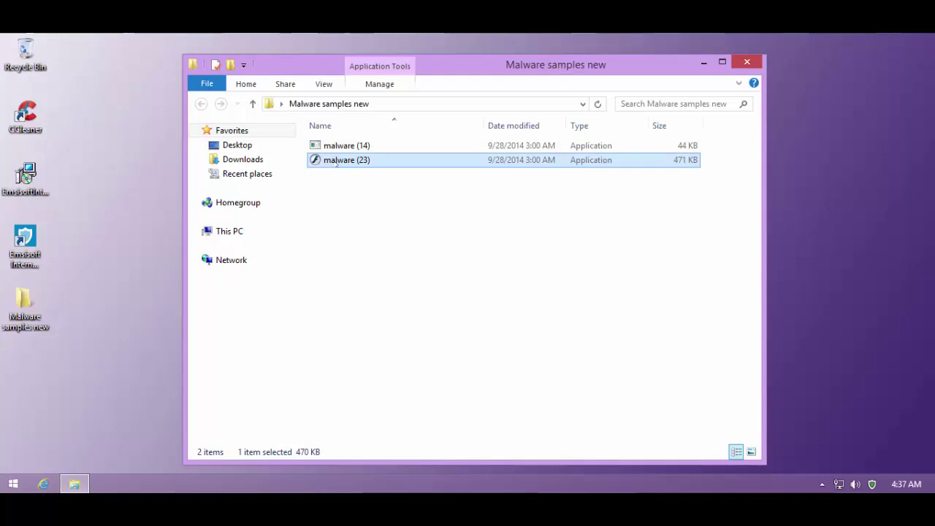
mouse_move(386, 164)
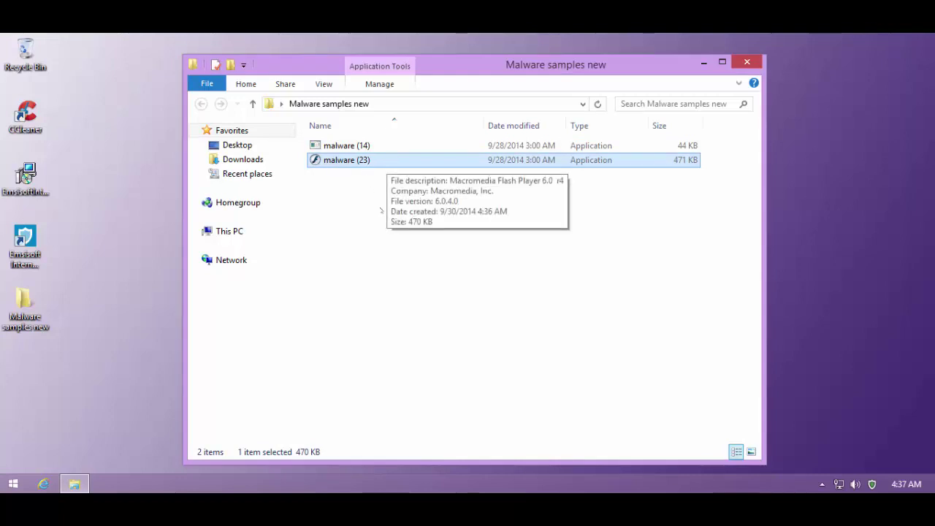
drag(494, 66, 417, 52)
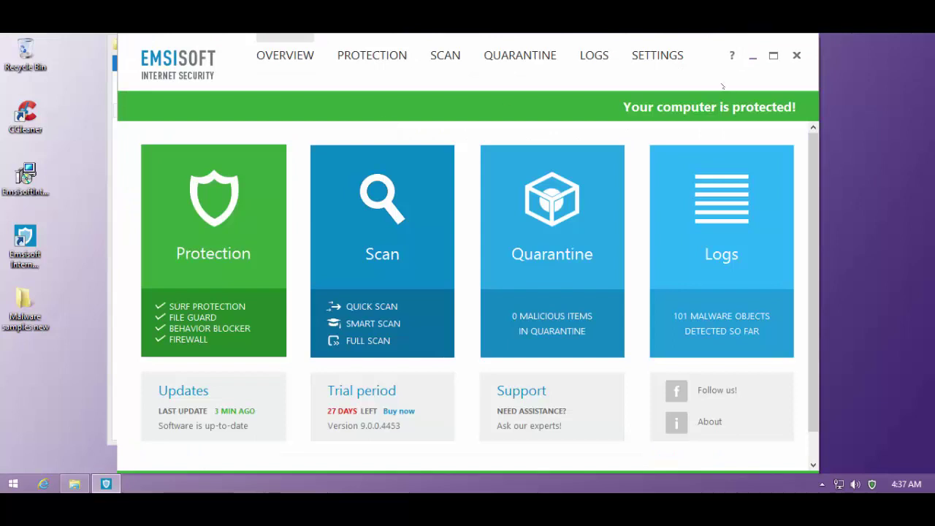
Review Emsisoft's General settings and the Protection > Behavior Blocker settings.
click(657, 55)
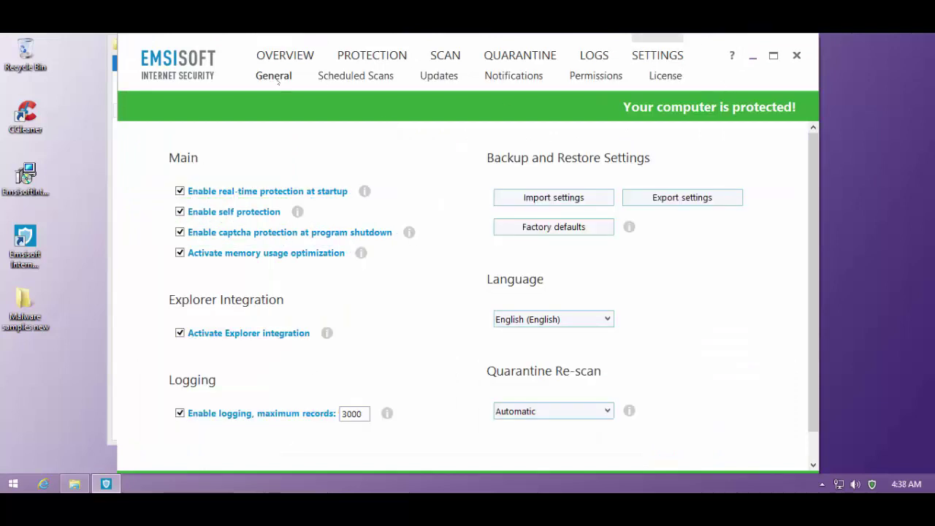
click(372, 55)
click(611, 76)
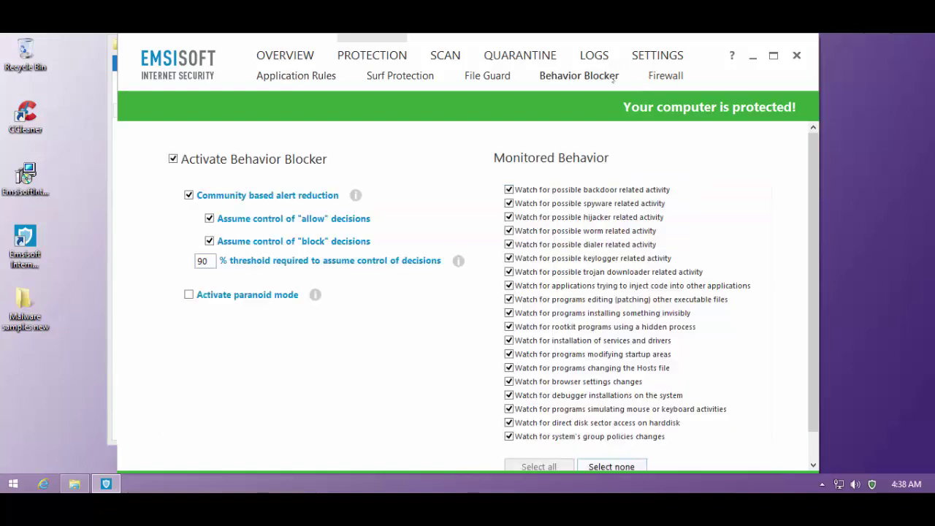
Close Emsisoft and run malware (23) as administrator.
click(796, 55)
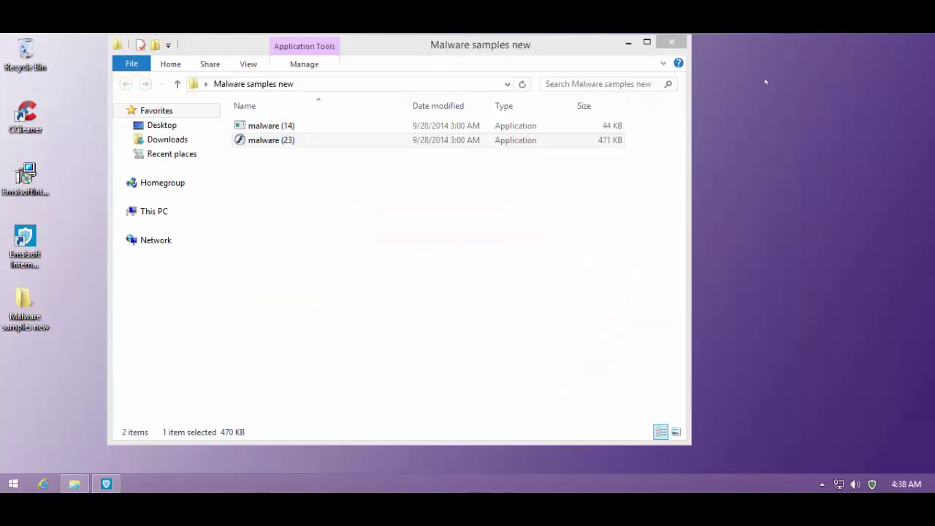
right_click(309, 143)
click(343, 167)
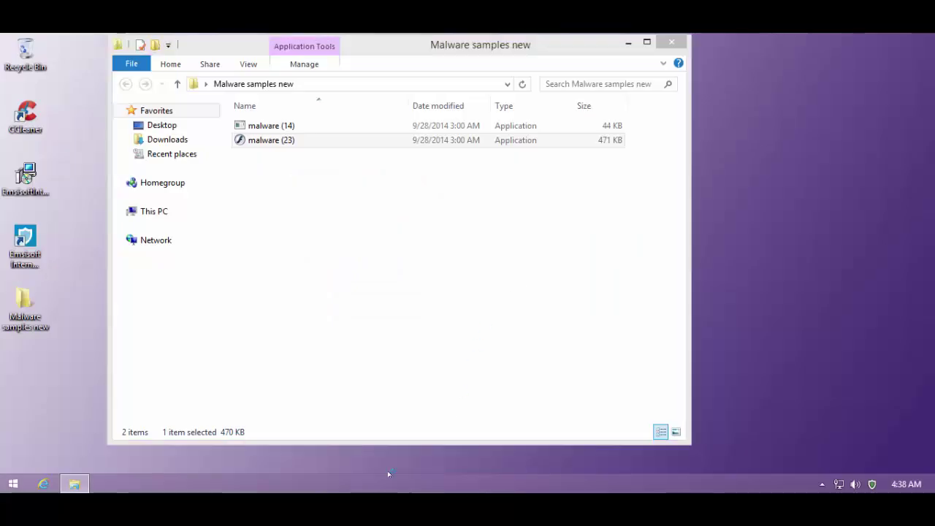
right_click(388, 483)
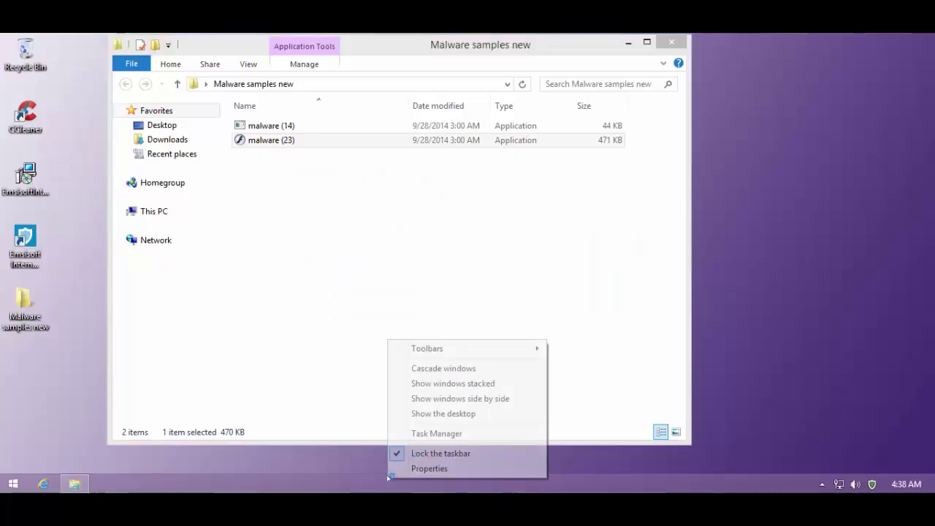
click(424, 433)
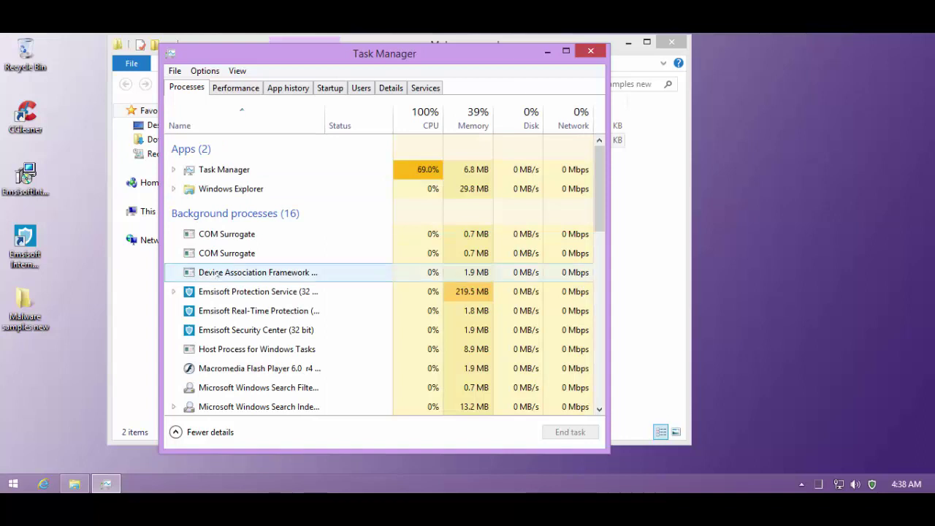
click(217, 274)
scroll(227, 277, down, 2)
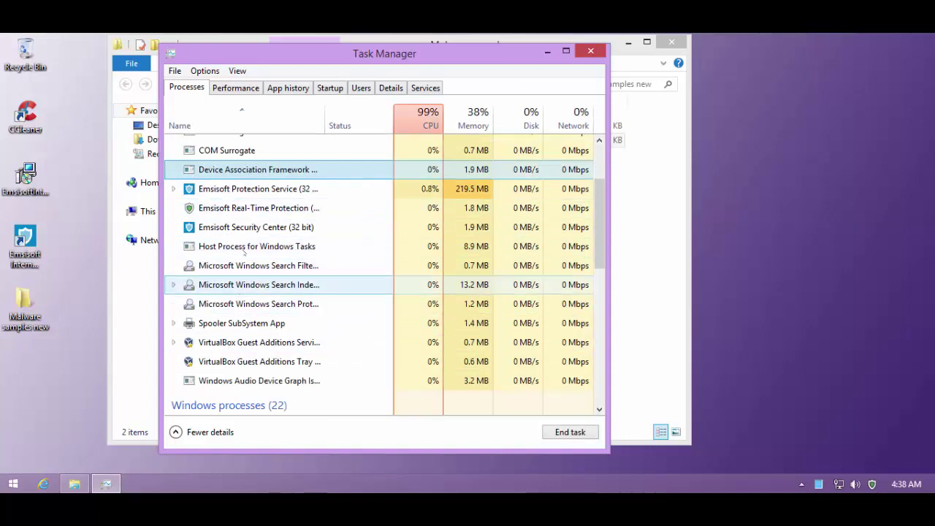
scroll(276, 197, down, 7)
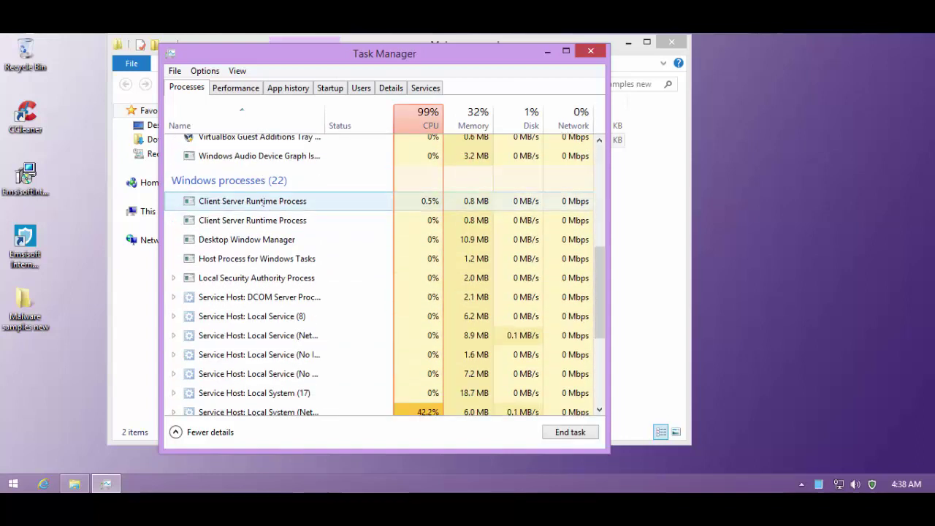
scroll(278, 289, down, 1)
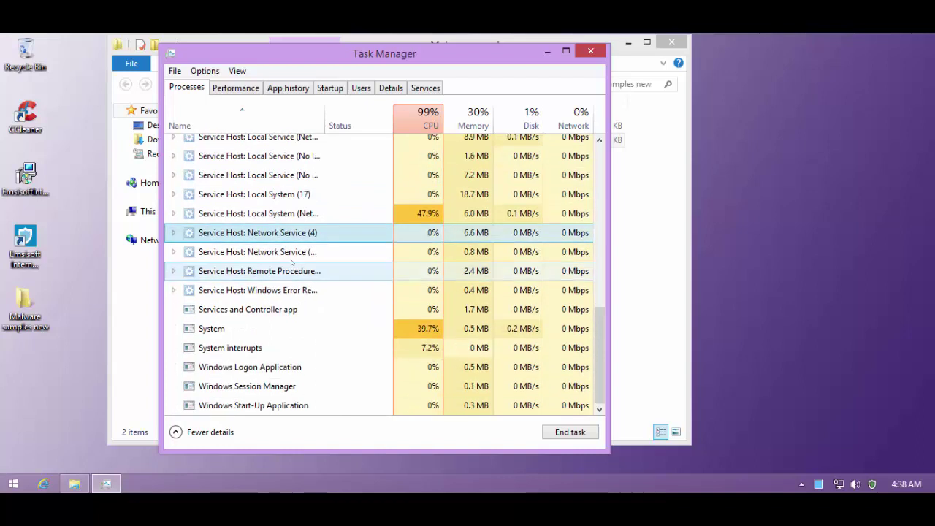
scroll(292, 260, up, 5)
scroll(292, 258, up, 3)
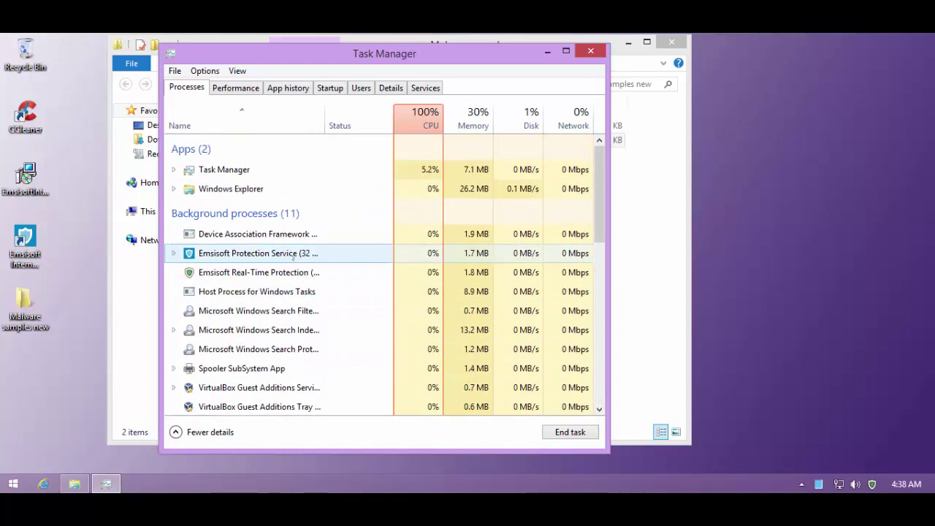
scroll(293, 248, down, 1)
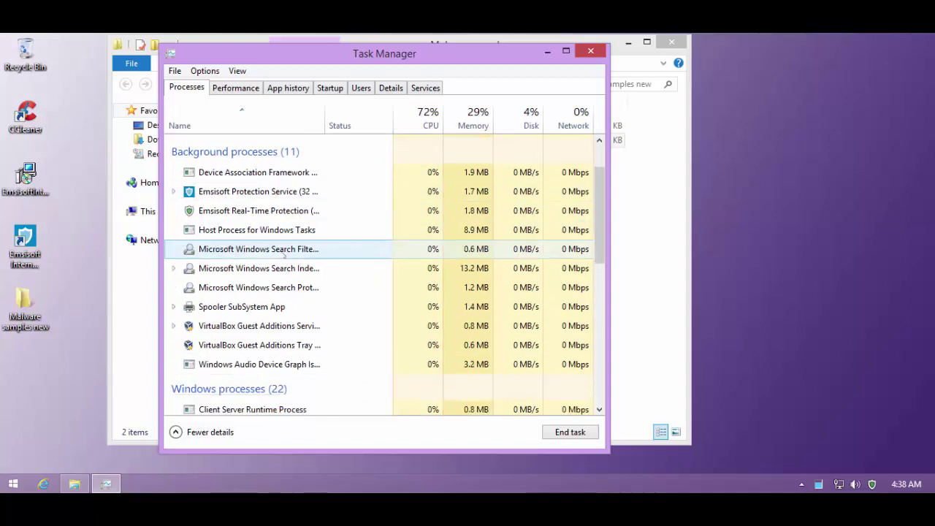
scroll(292, 190, up, 2)
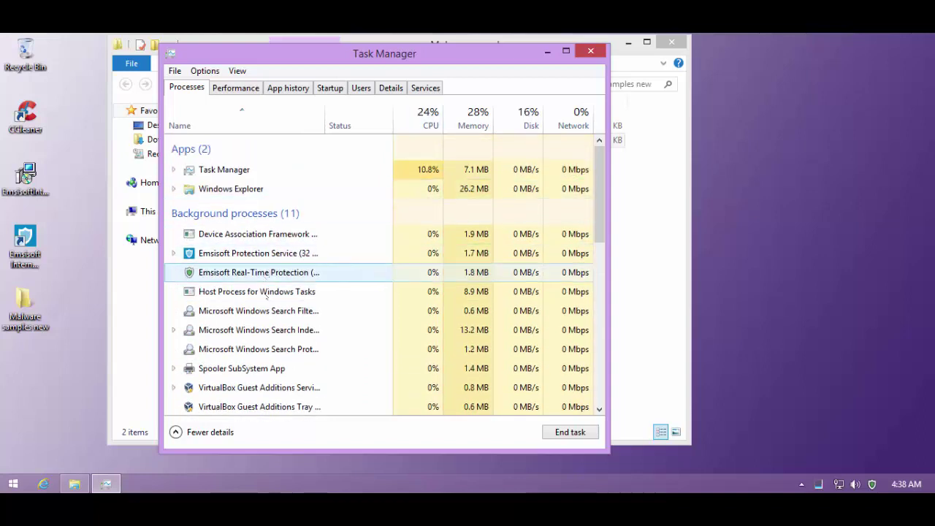
scroll(263, 274, down, 3)
scroll(292, 278, down, 5)
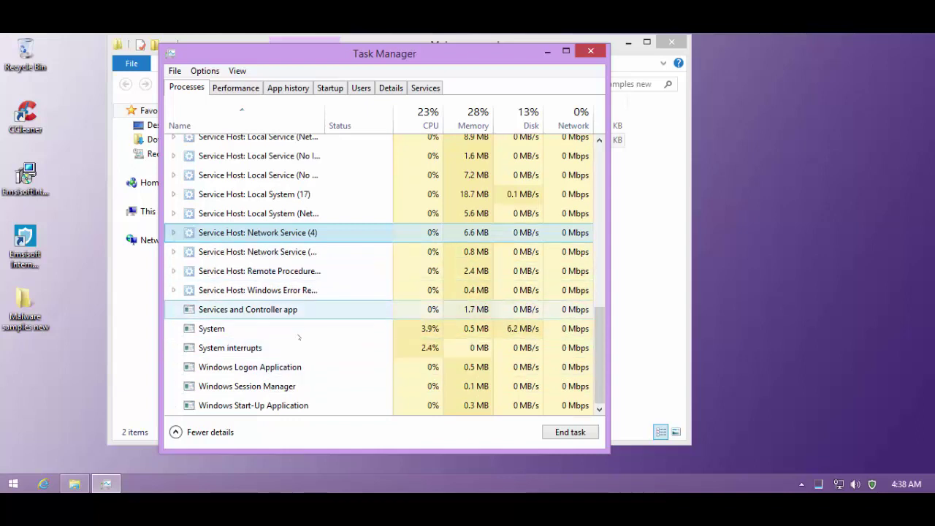
Close Task Manager and the samples window, then permanently delete the desktop Malware samples new folder.
click(591, 52)
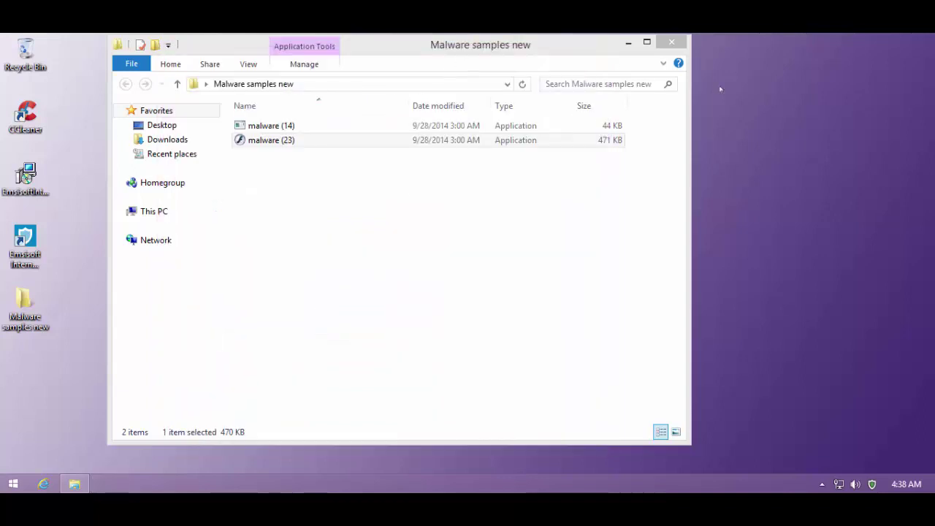
click(671, 41)
drag(134, 305, 3, 361)
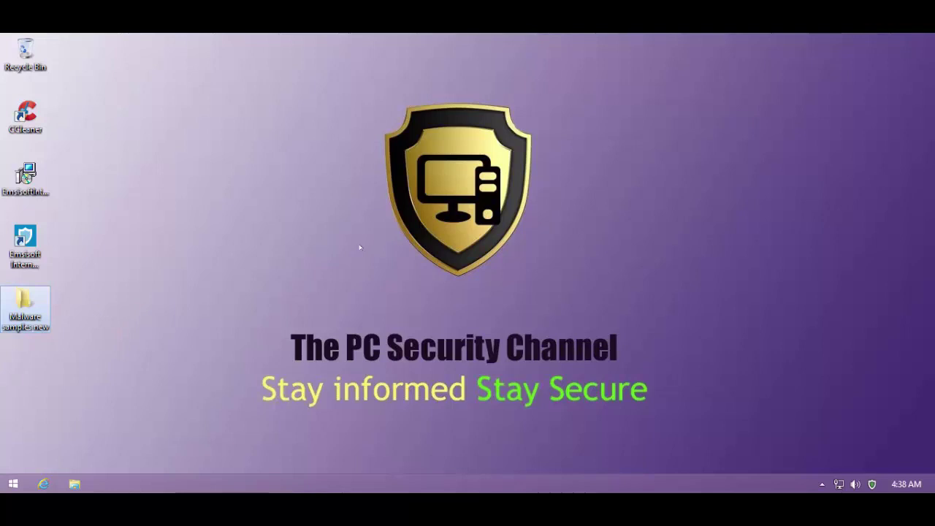
key(shift+Delete)
key(Return)
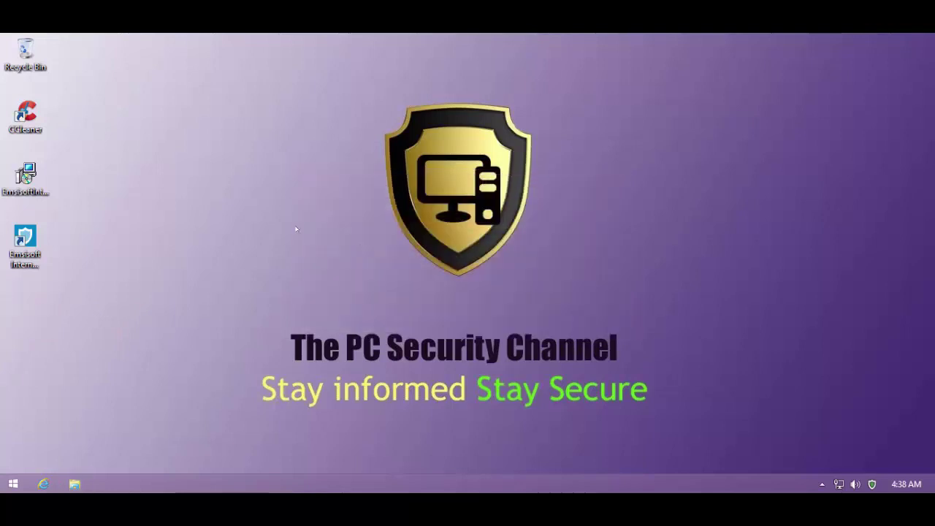
Copy HitmanPro_x64 from Tools (E:) > Anti-malware onto the desktop.
click(74, 484)
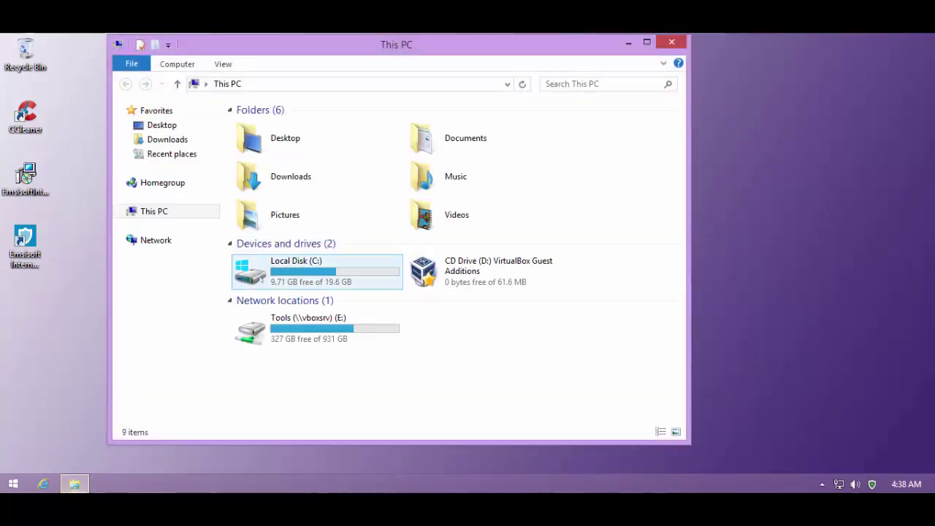
double_click(292, 319)
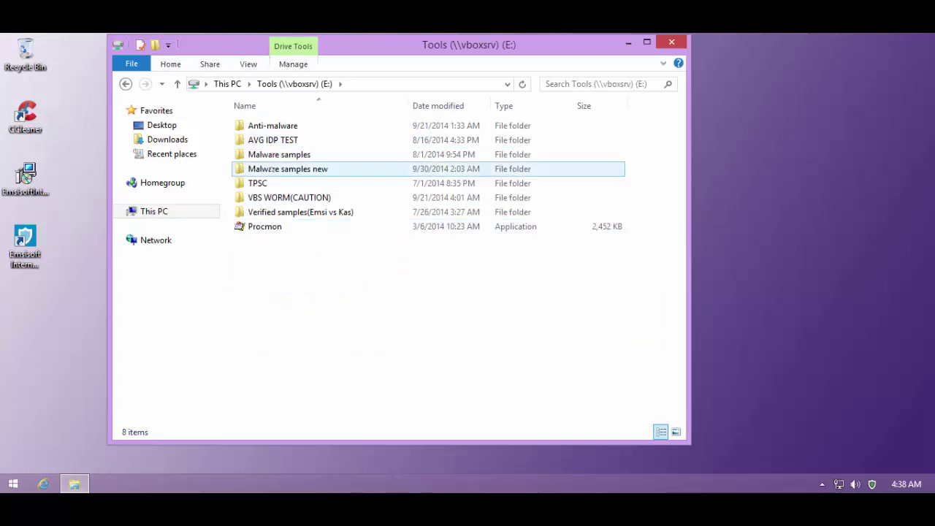
double_click(271, 125)
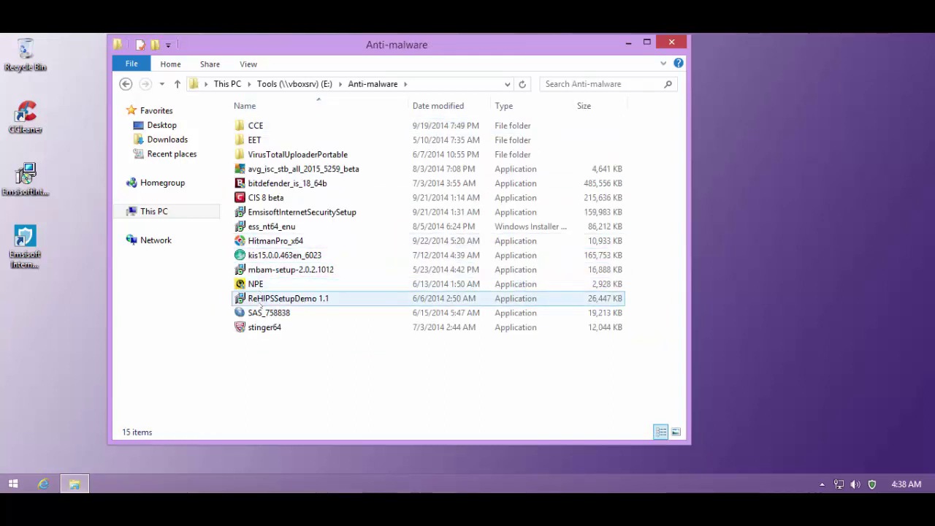
drag(270, 240, 45, 318)
click(671, 41)
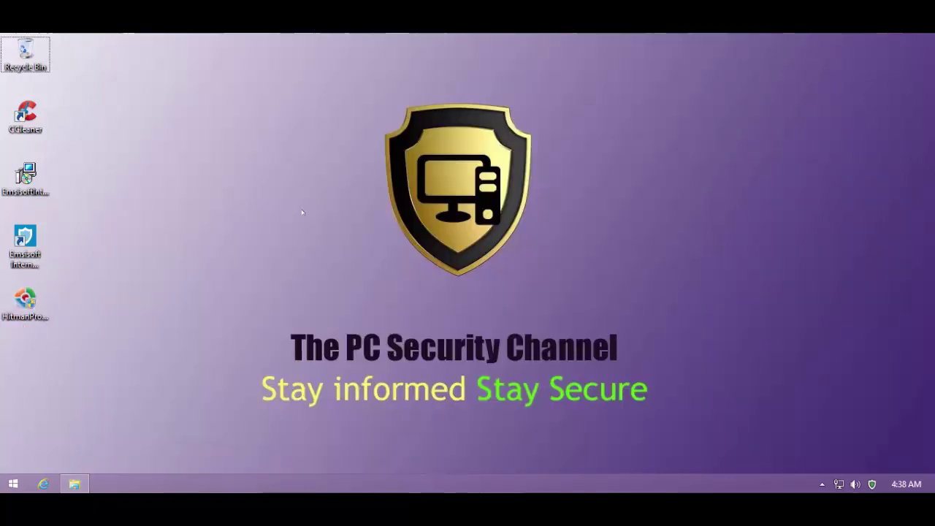
Launch HitmanPro with administrator approval and start CCleaner from the desktop.
double_click(38, 301)
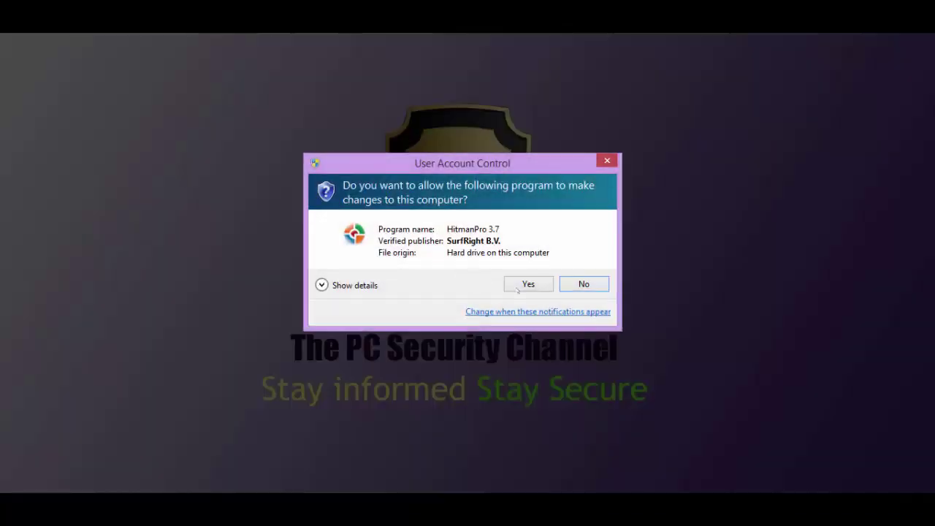
click(528, 283)
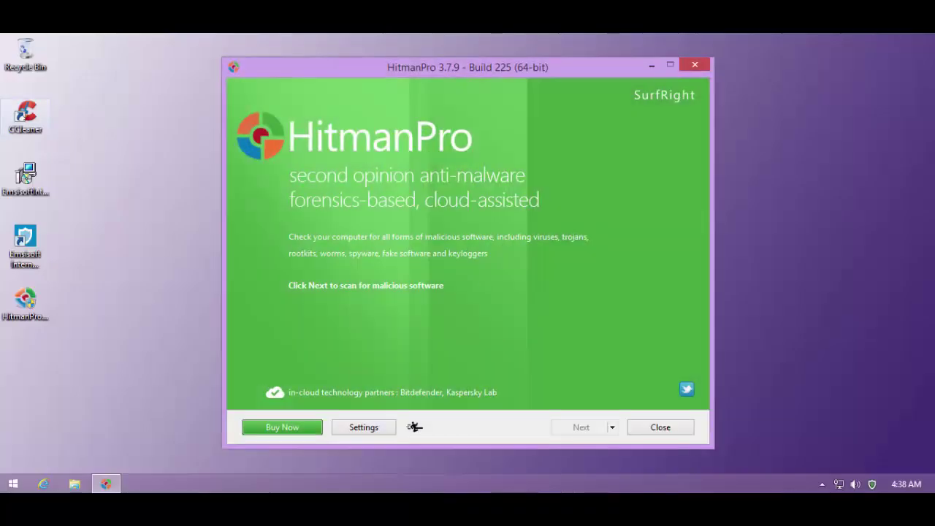
right_click(23, 115)
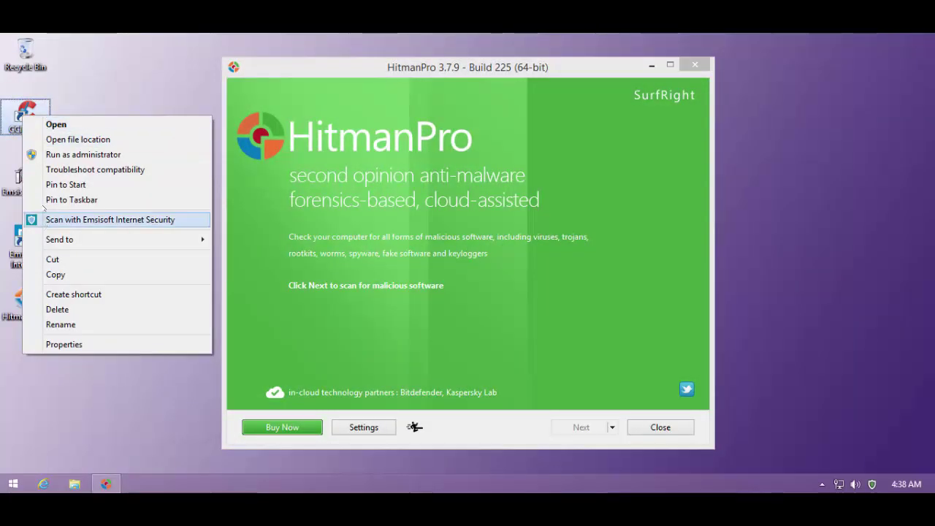
right_click(24, 47)
click(72, 102)
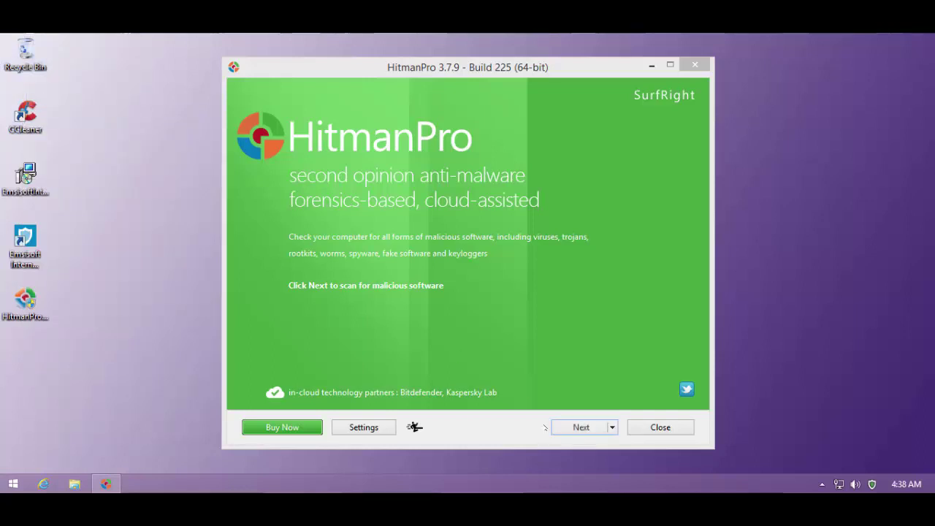
click(822, 484)
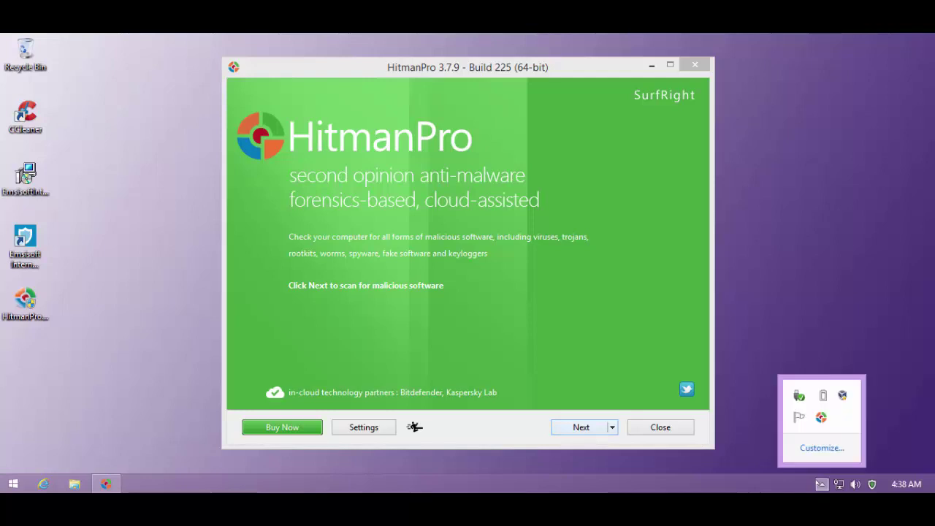
click(415, 426)
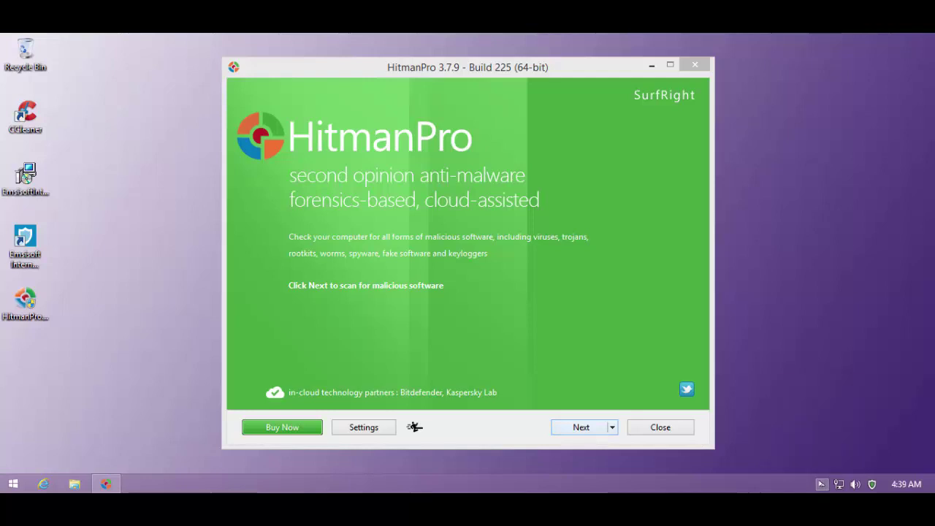
Accept HitmanPro's licence, choose 'No, I only want to perform a one-time scan', and start scanning.
key(Return)
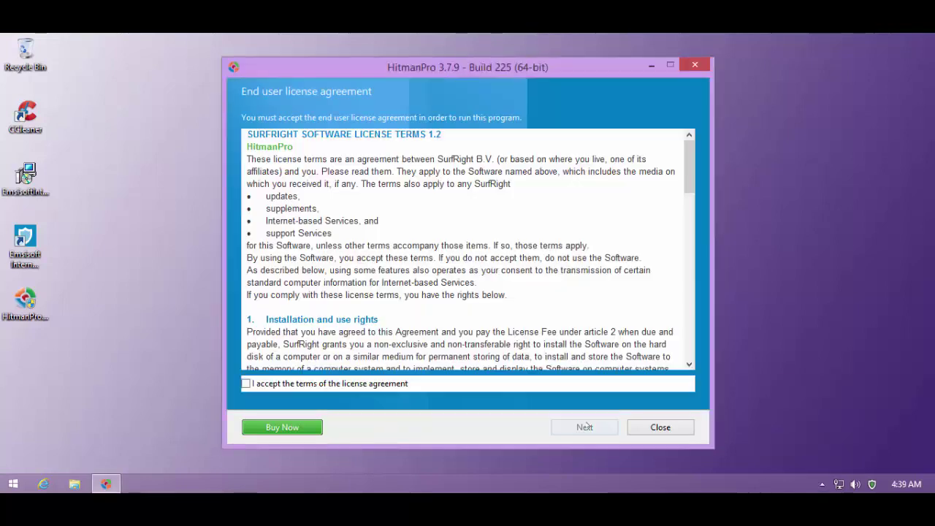
click(586, 427)
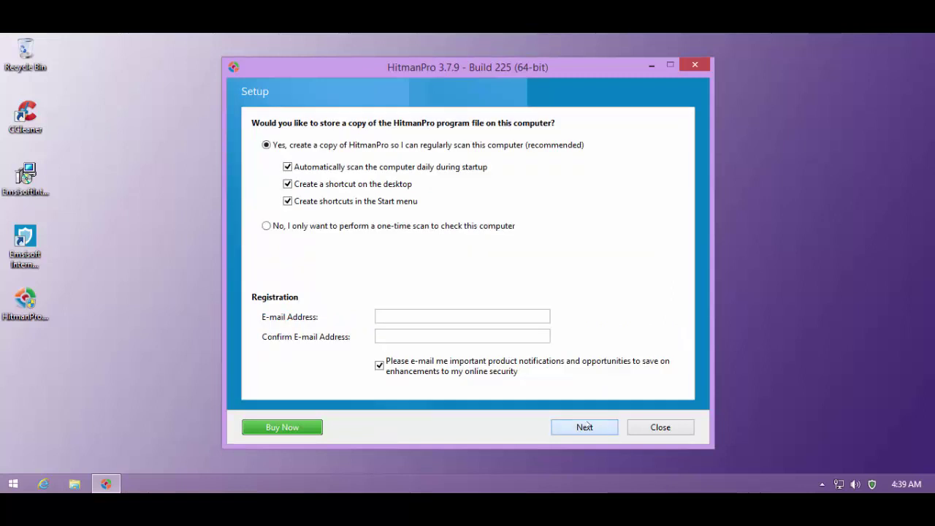
click(303, 226)
click(584, 427)
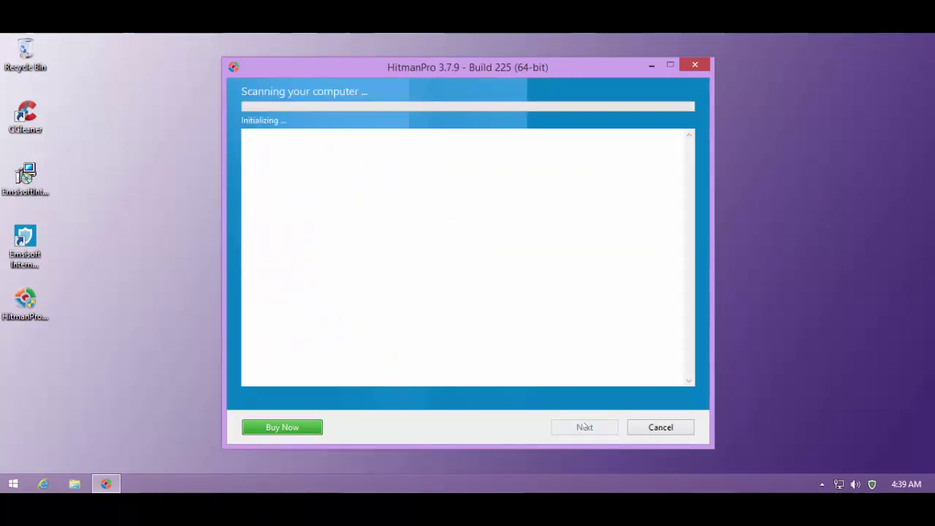
click(822, 484)
click(822, 484)
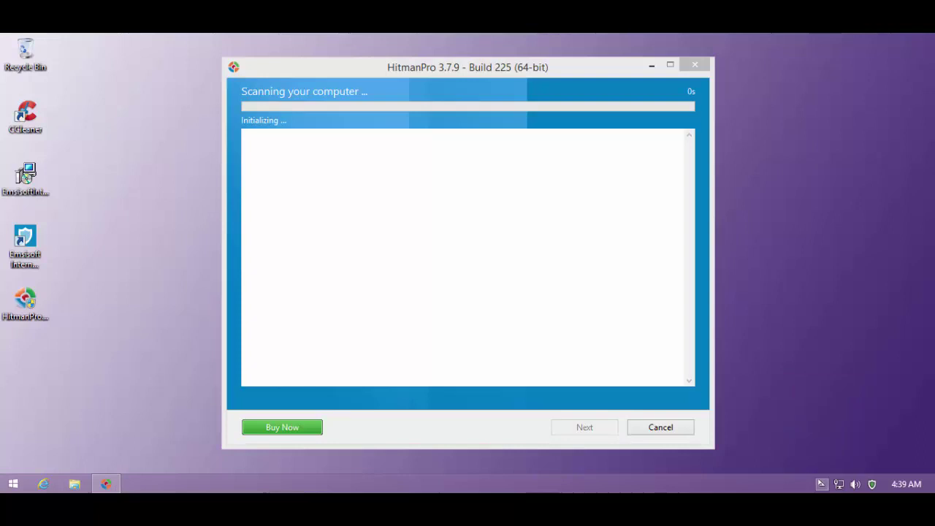
click(264, 66)
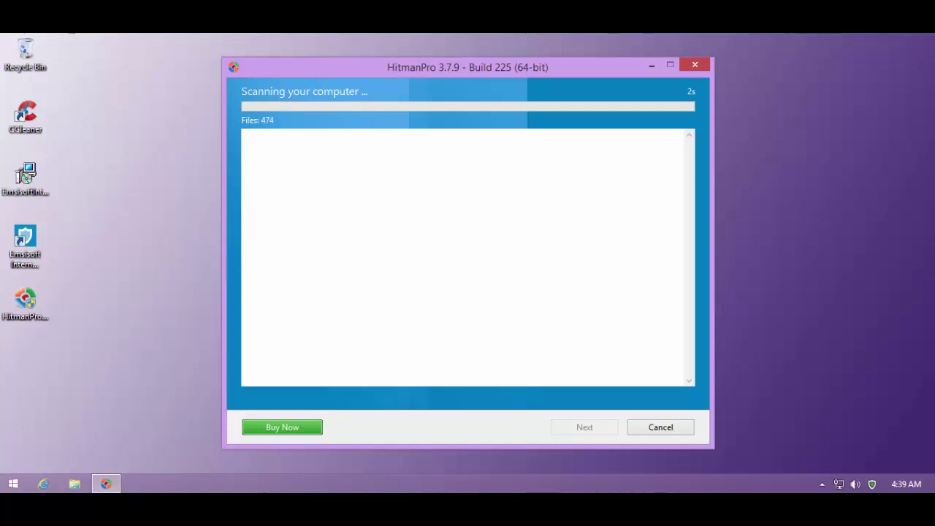
right_click(176, 469)
click(220, 428)
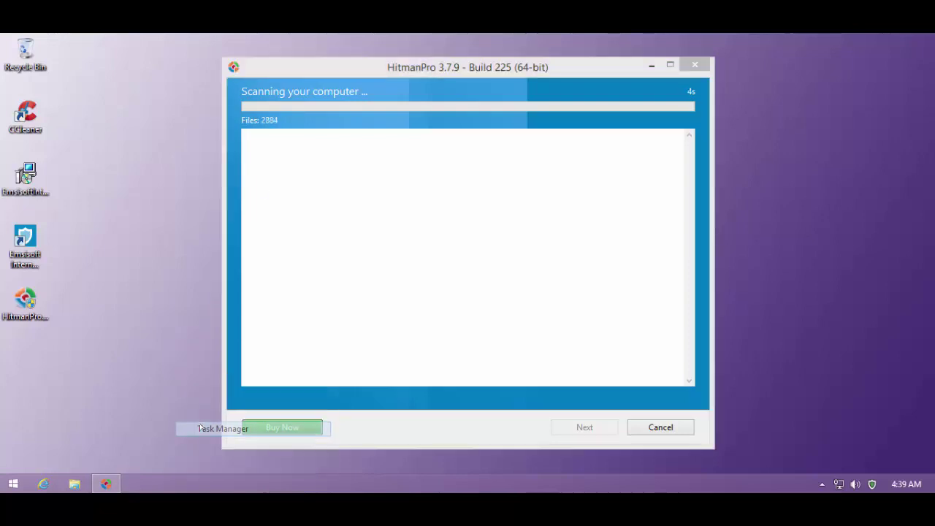
scroll(253, 186, down, 5)
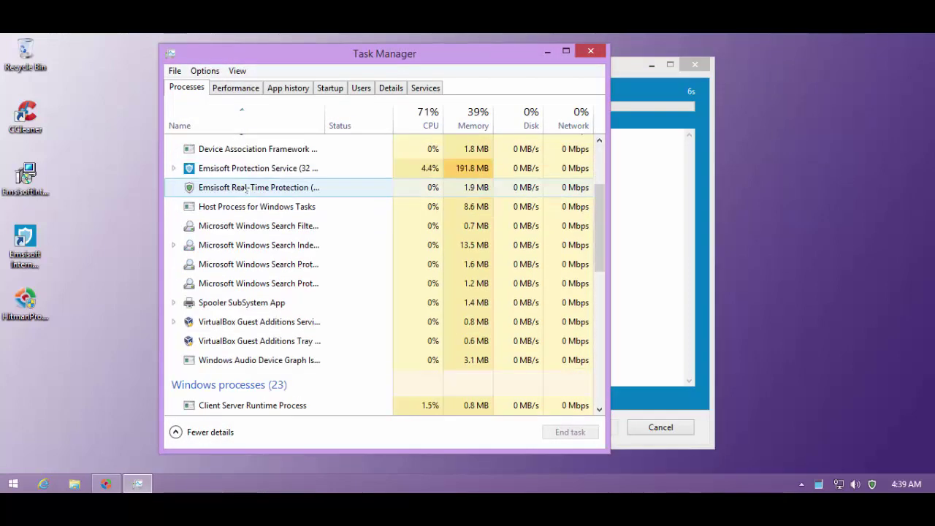
scroll(240, 190, down, 6)
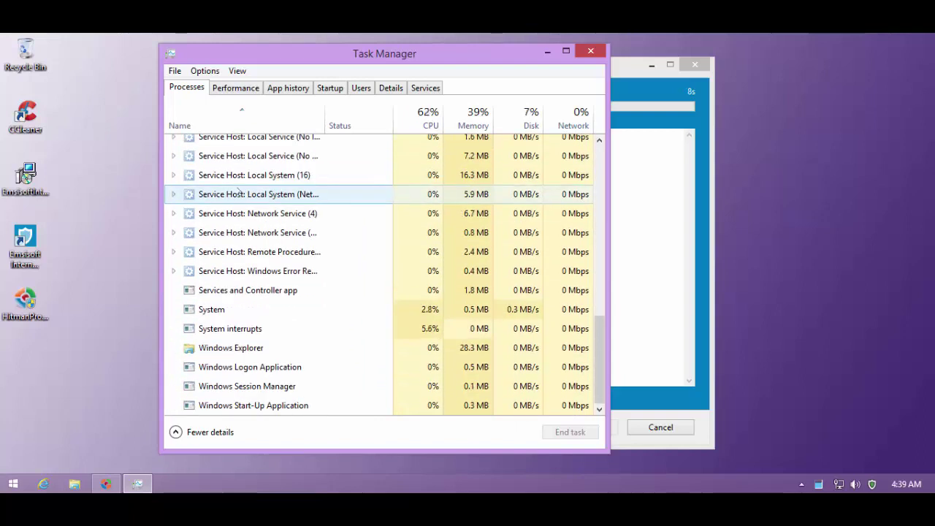
scroll(240, 190, up, 4)
scroll(241, 191, up, 7)
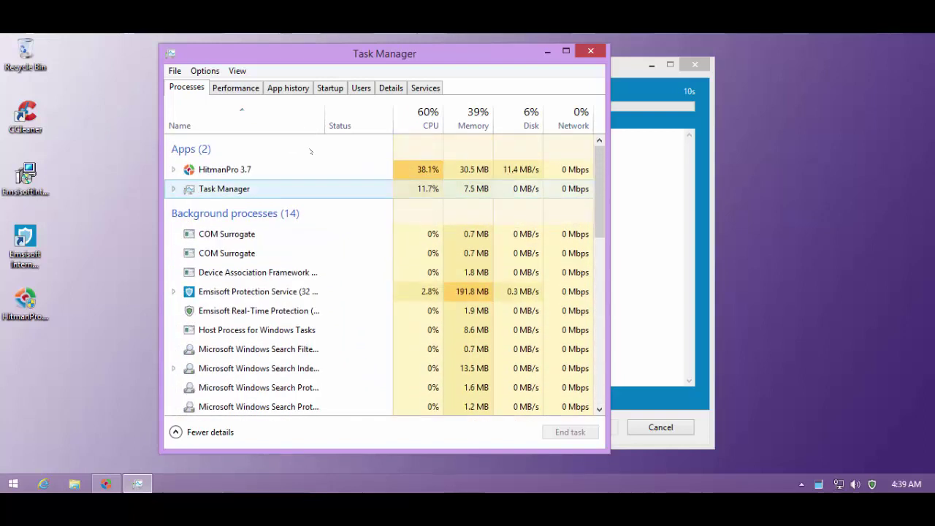
click(591, 51)
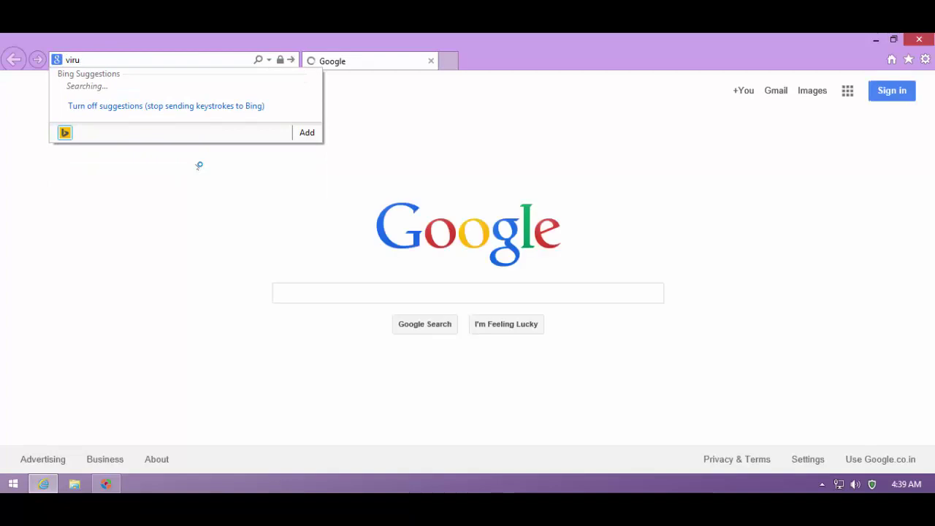
Go to virustotal.com, disable Emsisoft's File Guard, and open This PC with Win+E.
text(stotal.com)
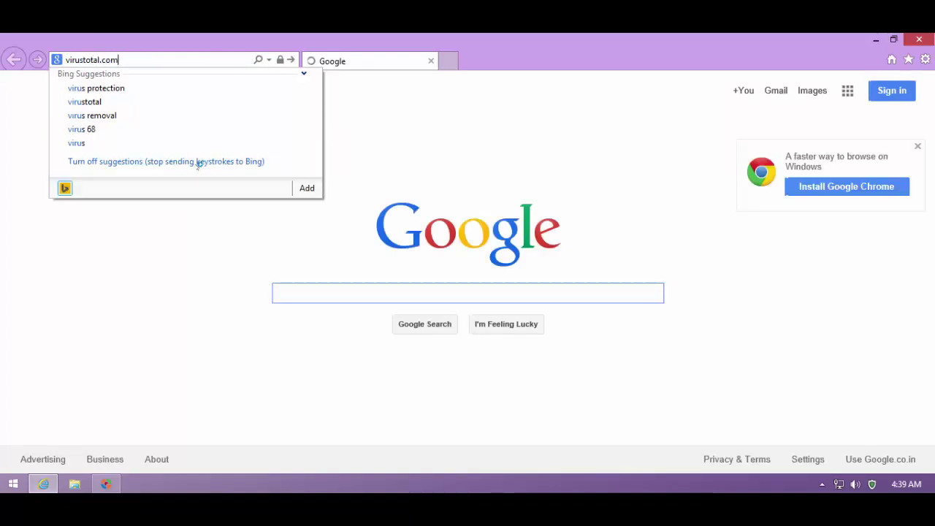
key(Return)
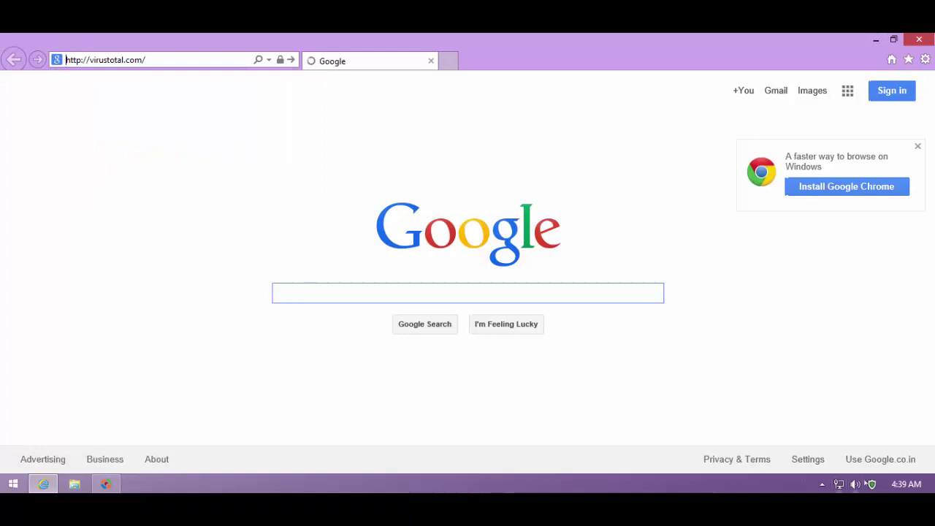
right_click(872, 484)
mouse_move(862, 374)
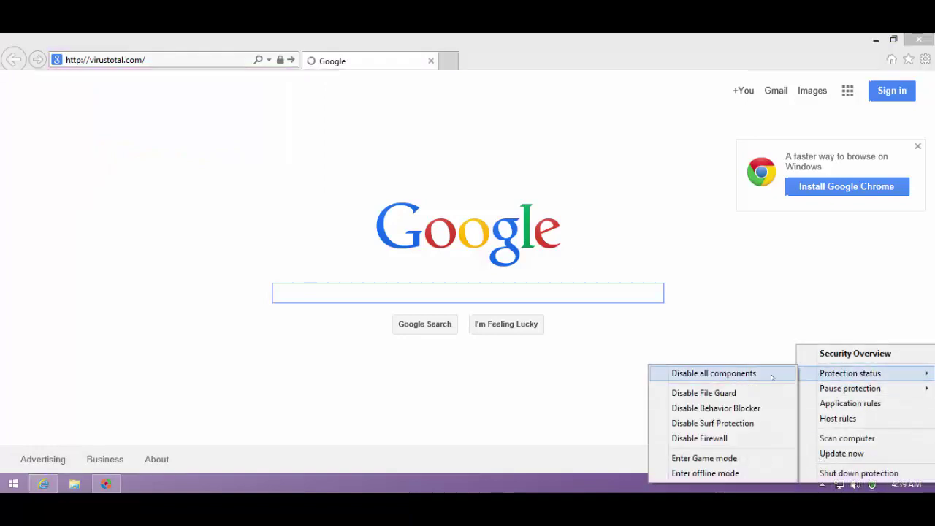
click(730, 393)
key(super+e)
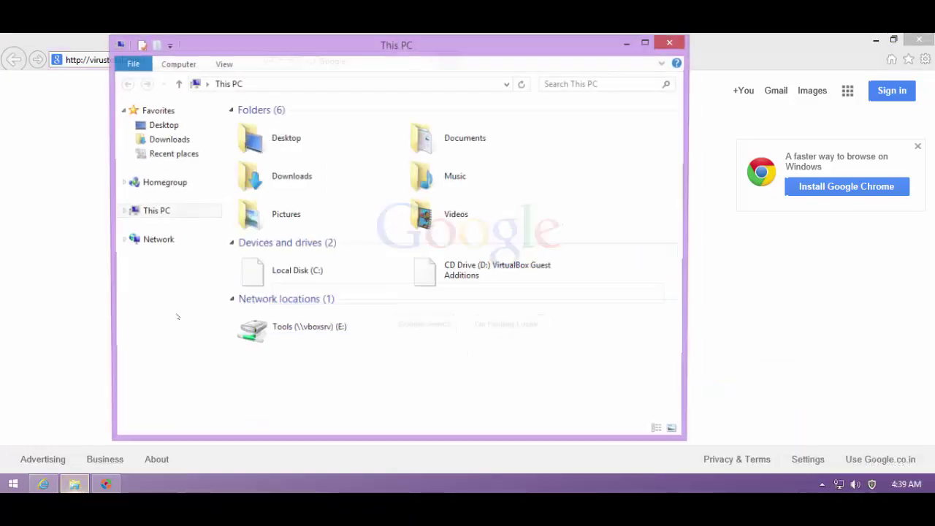
Browse Tools (E:) into Malware samples new and select the malware (23) sample.
double_click(291, 319)
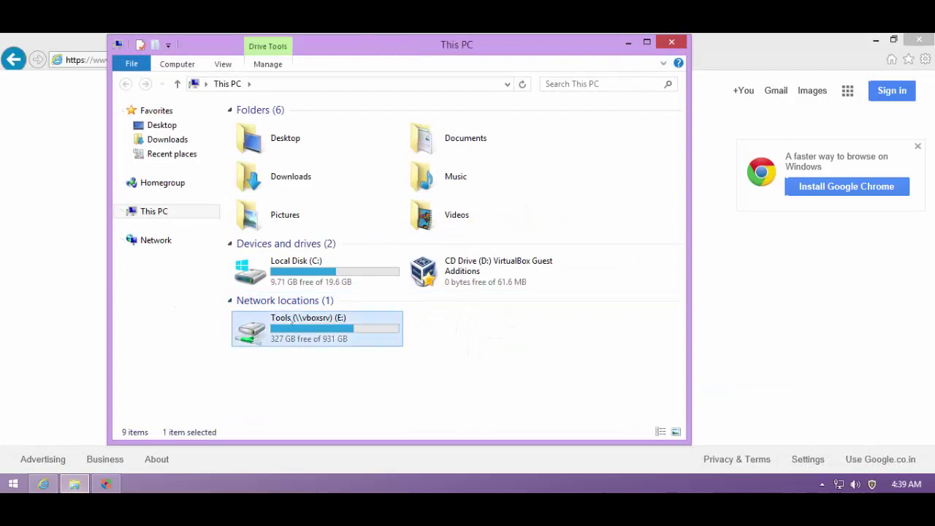
double_click(281, 169)
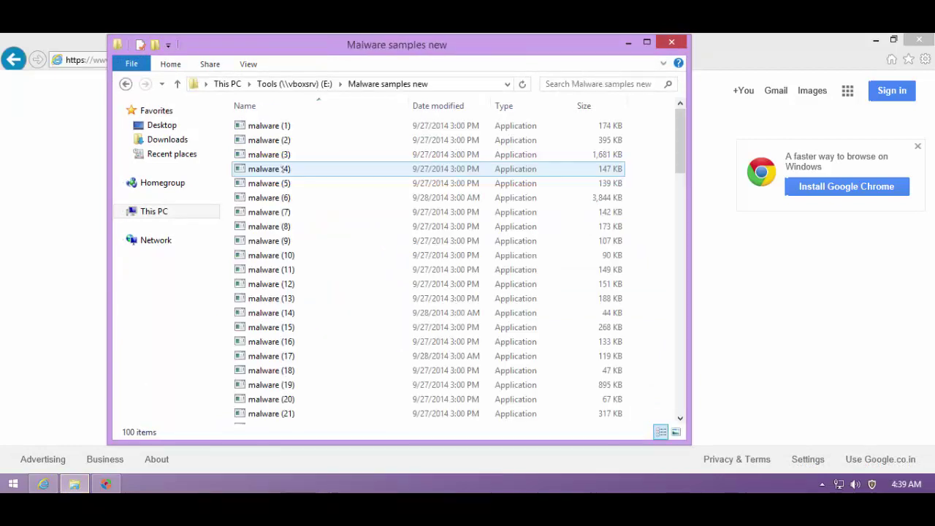
click(272, 270)
scroll(270, 271, down, 19)
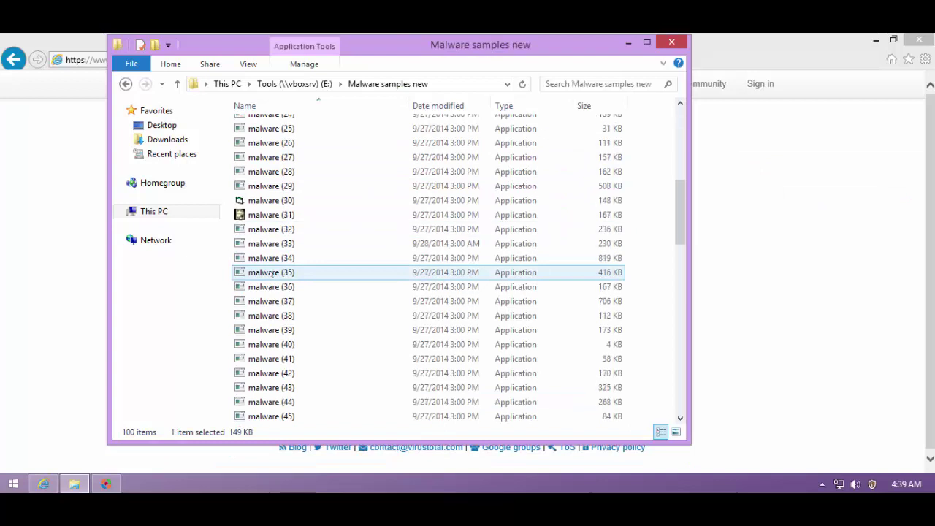
scroll(265, 269, up, 5)
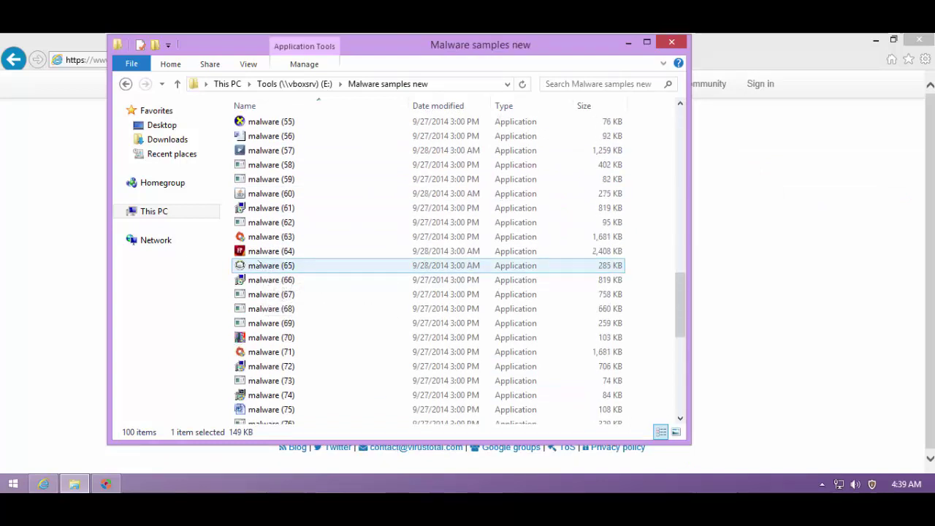
scroll(256, 205, up, 8)
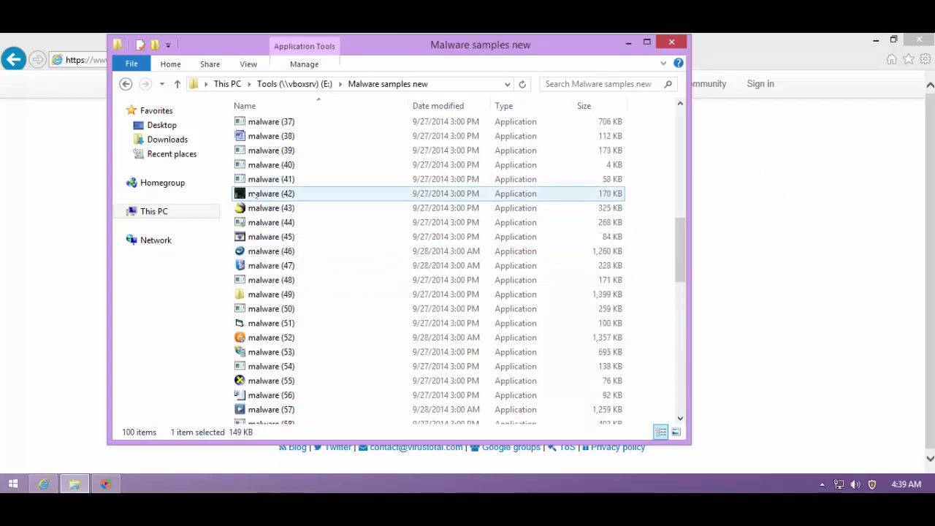
scroll(256, 193, up, 2)
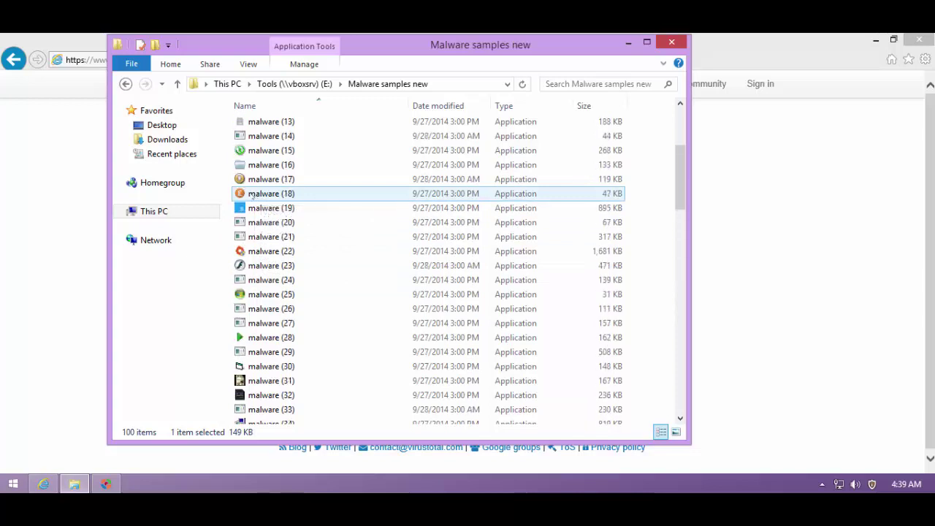
click(285, 265)
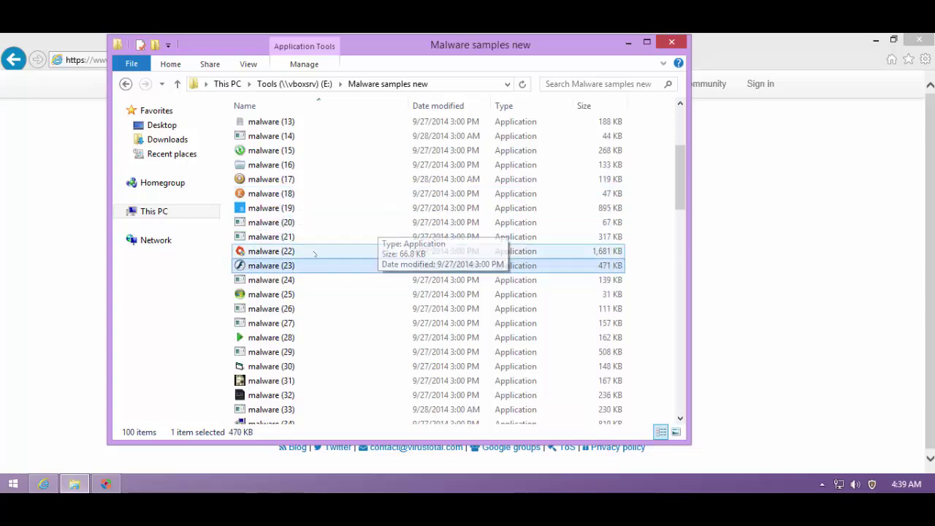
Pick Desktop > malware (23).exe in VirusTotal's Choose File dialog and submit it with Scan it!
click(671, 42)
click(874, 40)
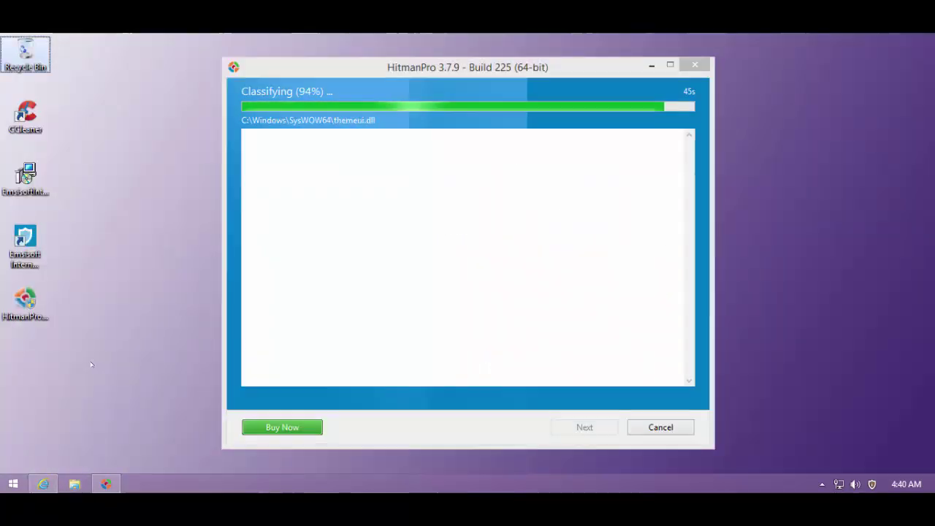
click(44, 483)
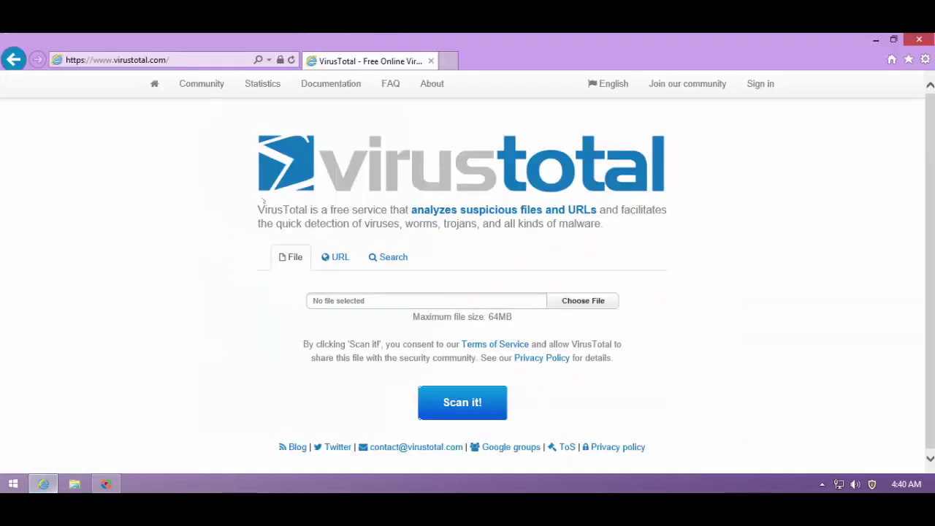
click(583, 301)
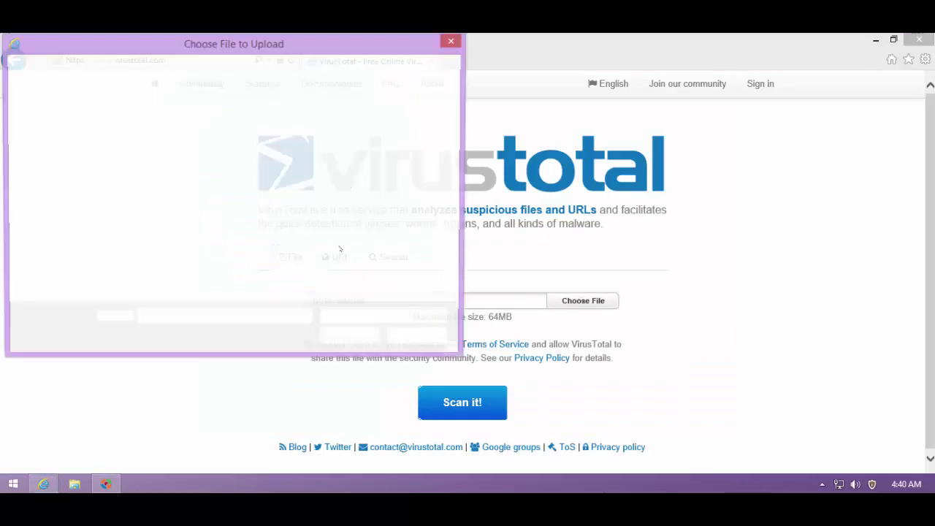
click(55, 128)
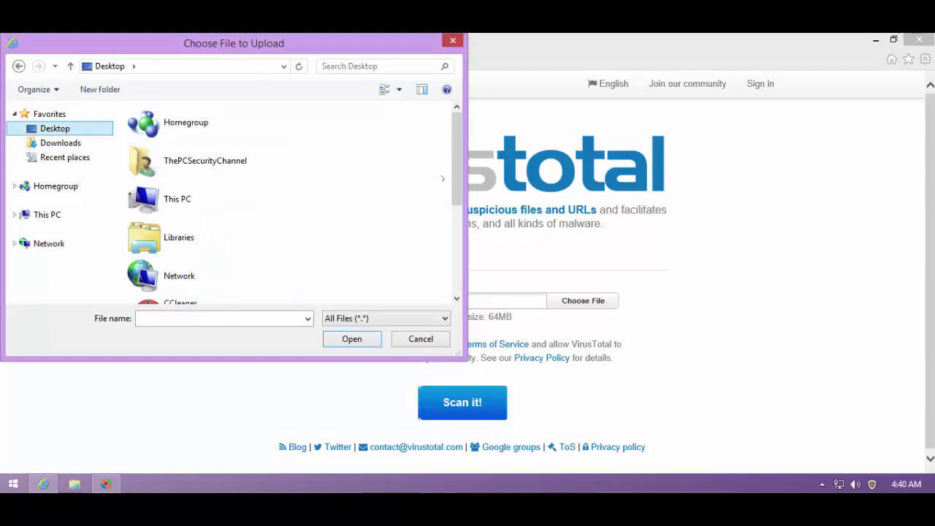
scroll(220, 275, down, 3)
double_click(196, 282)
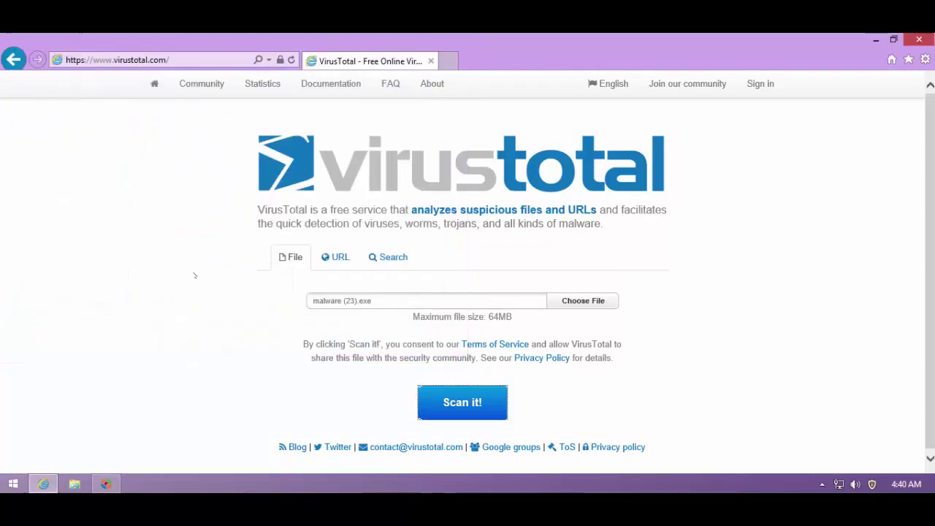
click(462, 403)
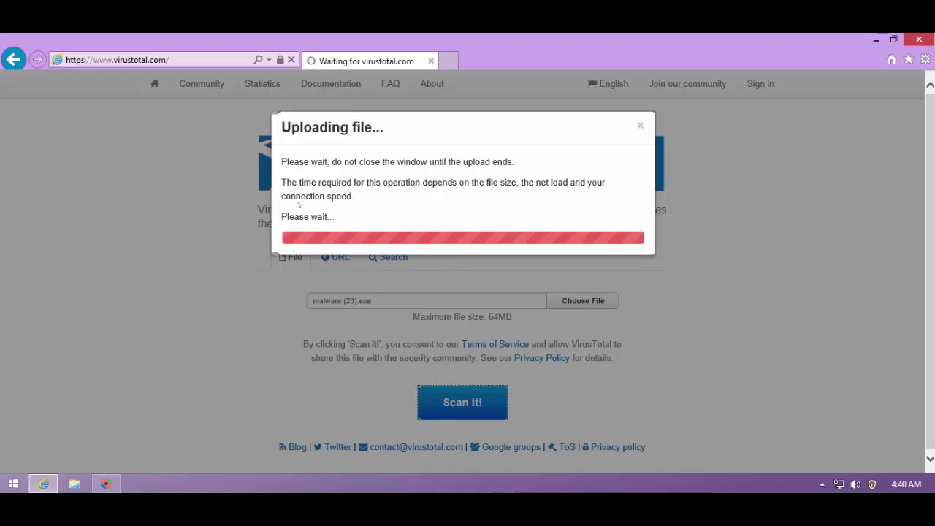
Check HitmanPro's scan progress, then return to VirusTotal's 'File already analysed' notice showing 5/54.
click(107, 484)
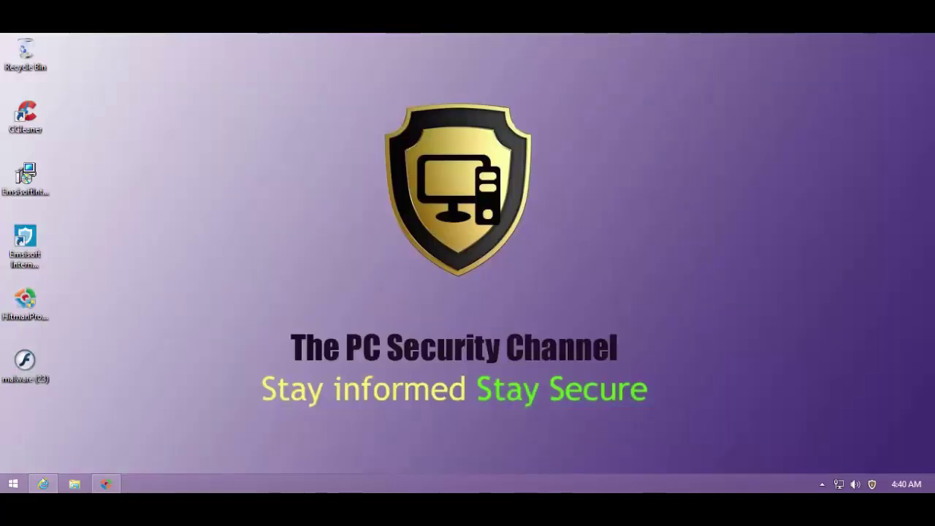
click(43, 484)
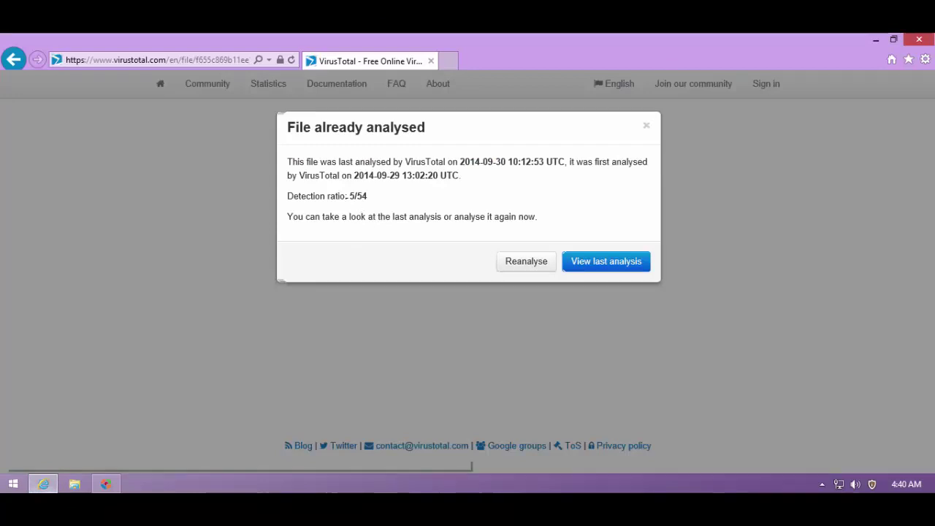
Request a fresh VirusTotal reanalysis of malware (23).exe, then switch back to HitmanPro's scan.
click(516, 263)
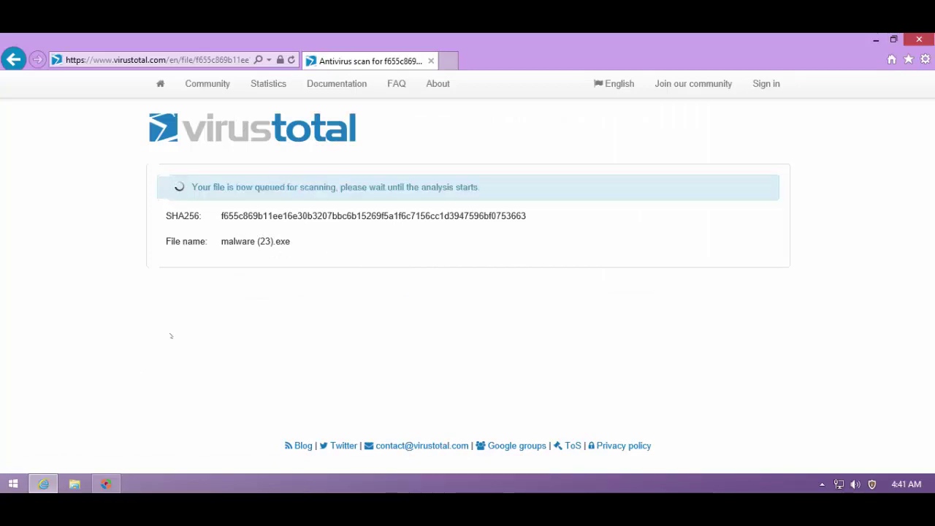
key(alt+Tab)
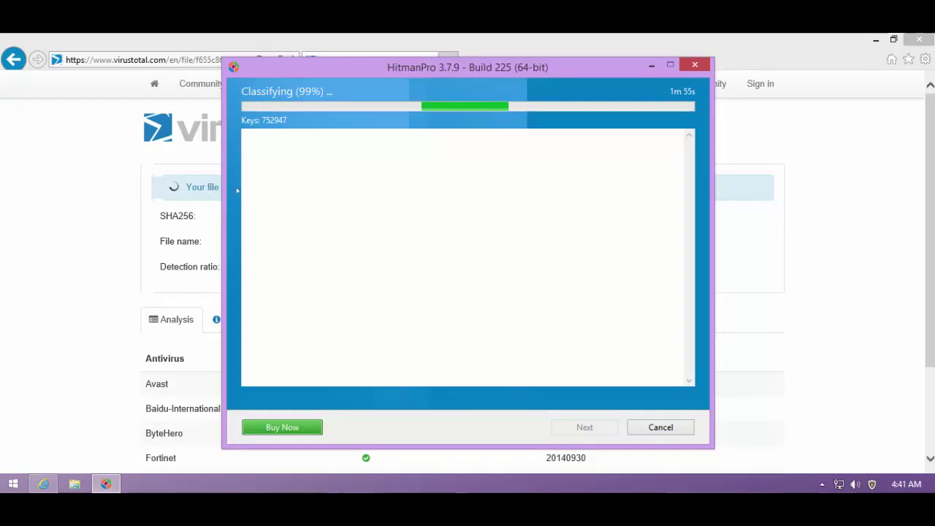
Bring the 5/53 report forward and highlight the K7AntiVirus, Ikarus, F-Prot and Avira detection names.
click(60, 250)
scroll(403, 239, down, 2)
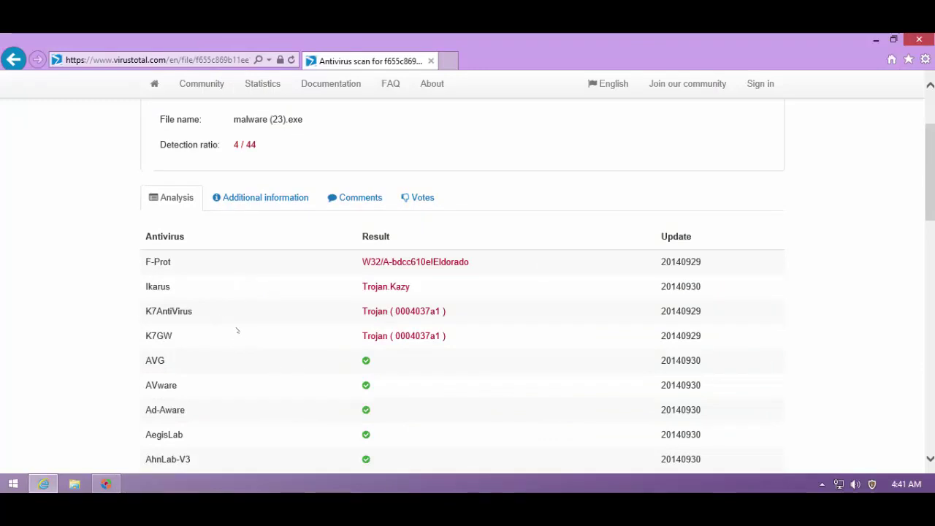
drag(229, 312, 450, 319)
click(451, 319)
drag(366, 316, 457, 321)
click(458, 321)
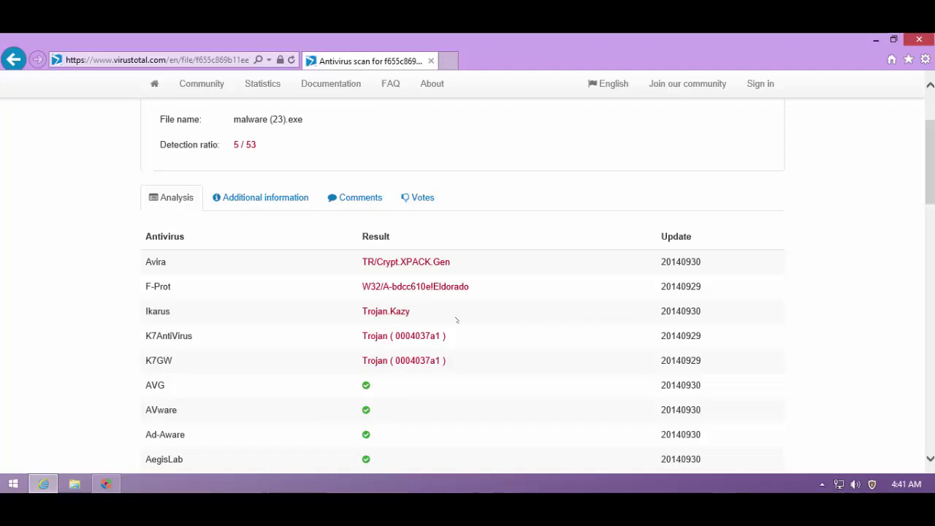
drag(475, 286, 454, 265)
click(356, 271)
click(454, 266)
Scroll through the full antivirus results table and back toward the top.
scroll(454, 271, down, 2)
scroll(454, 270, down, 12)
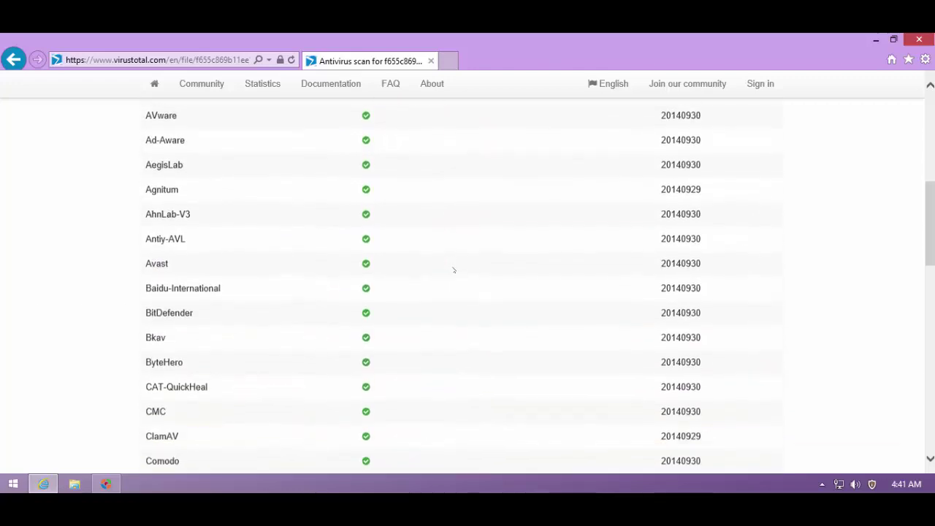
scroll(440, 269, down, 3)
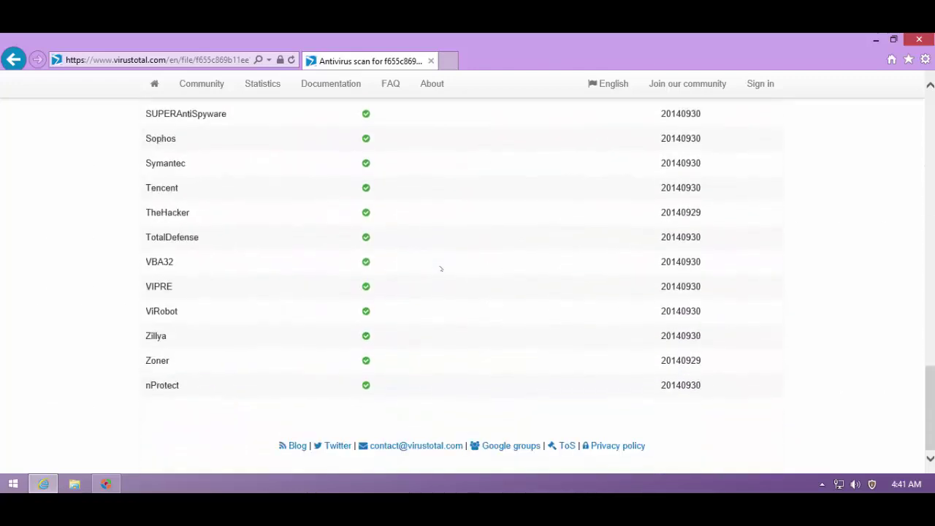
scroll(440, 268, up, 15)
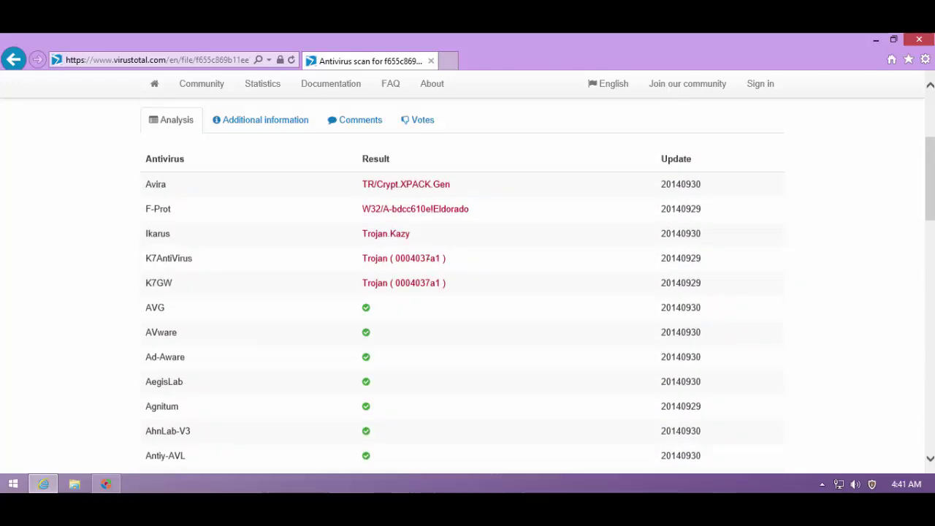
scroll(306, 272, down, 6)
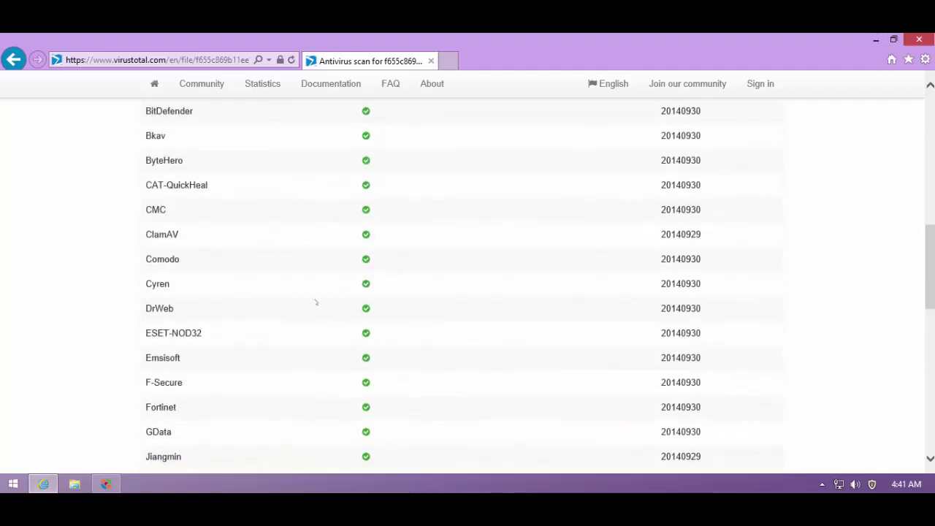
scroll(324, 326, down, 1)
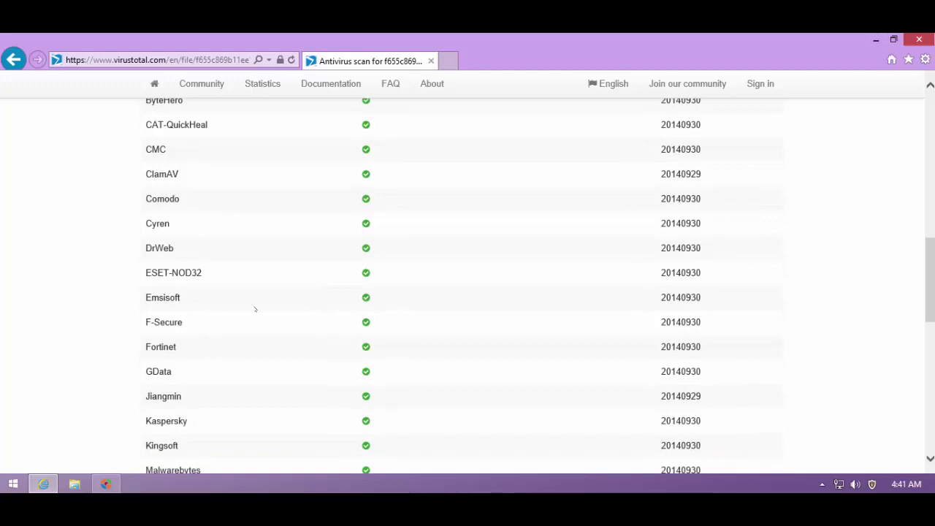
scroll(313, 305, down, 1)
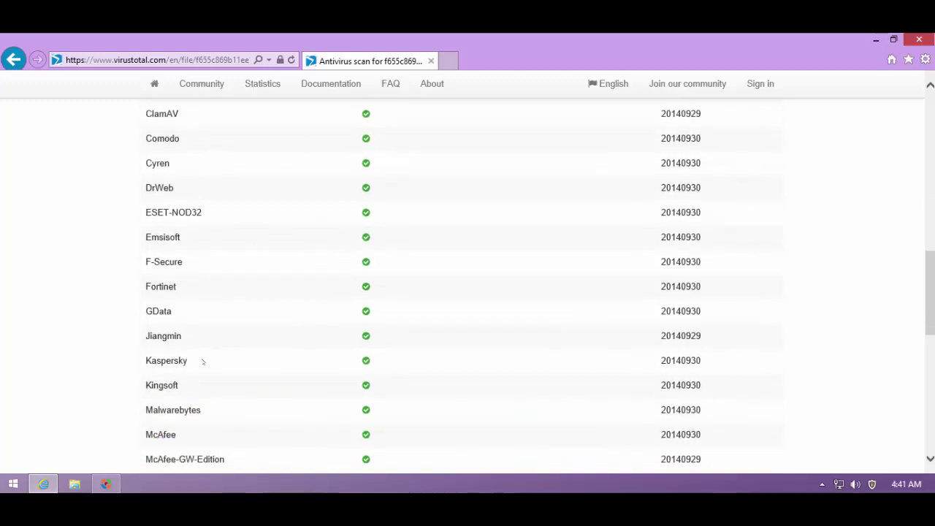
scroll(256, 380, down, 1)
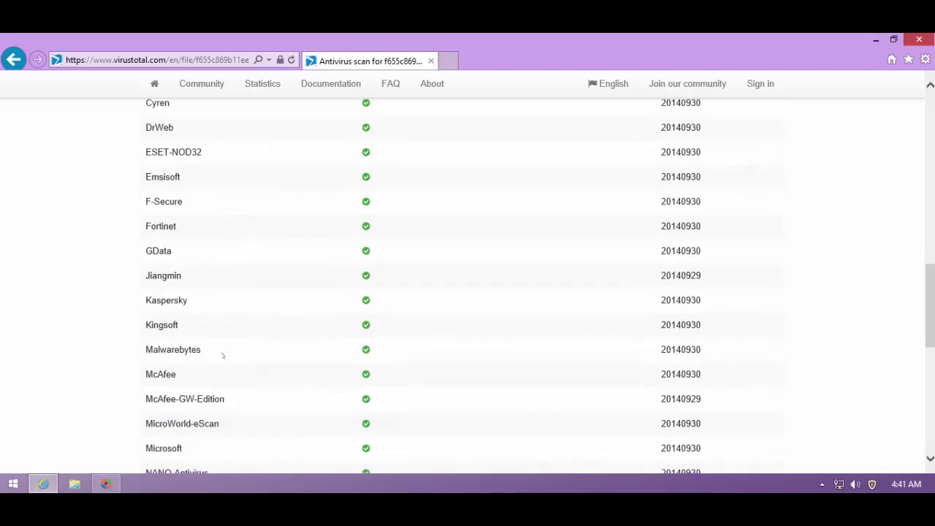
scroll(393, 307, down, 2)
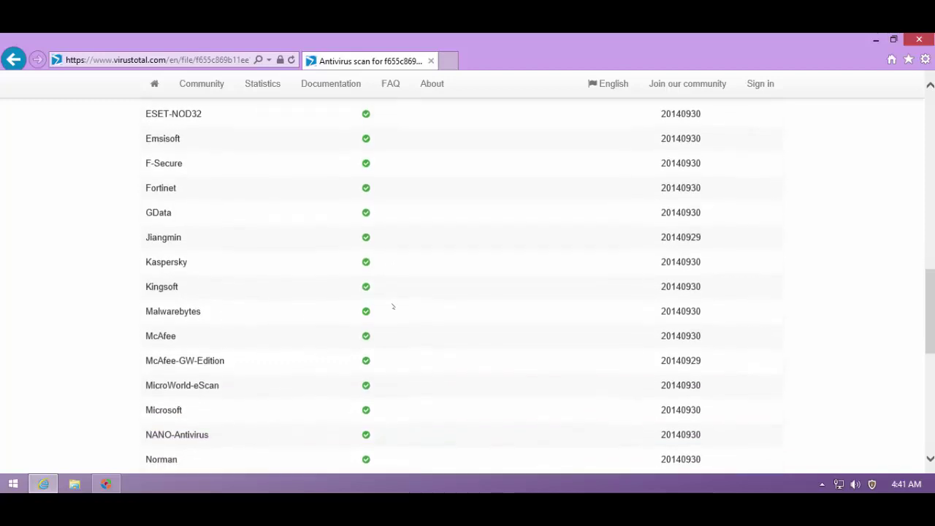
scroll(341, 305, up, 1)
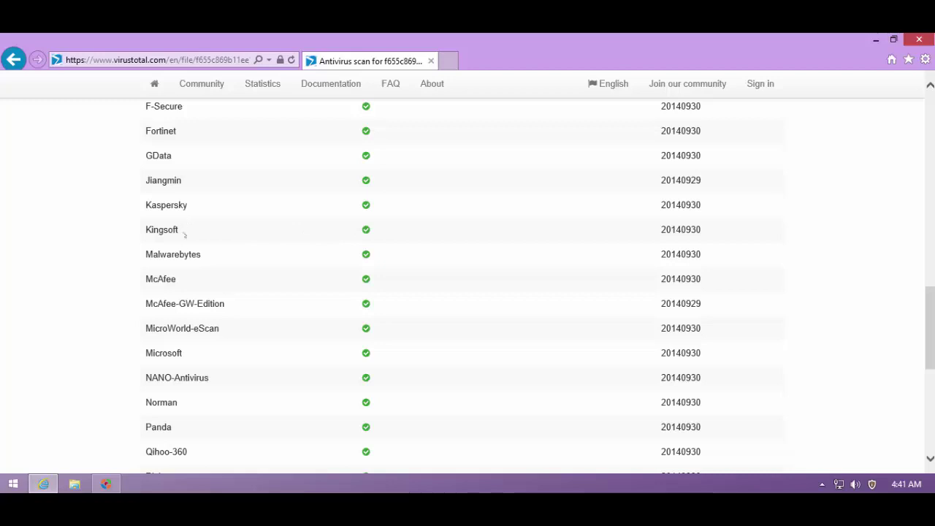
scroll(189, 244, down, 1)
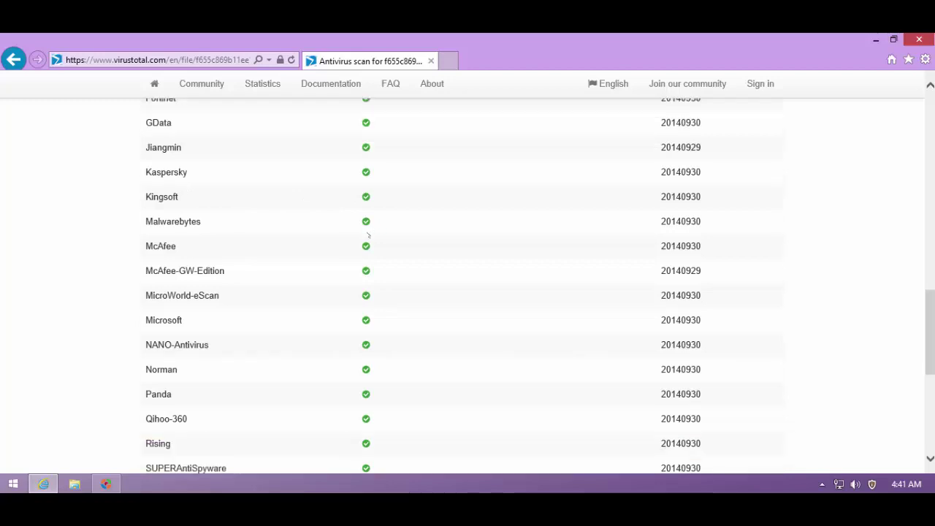
scroll(234, 363, down, 5)
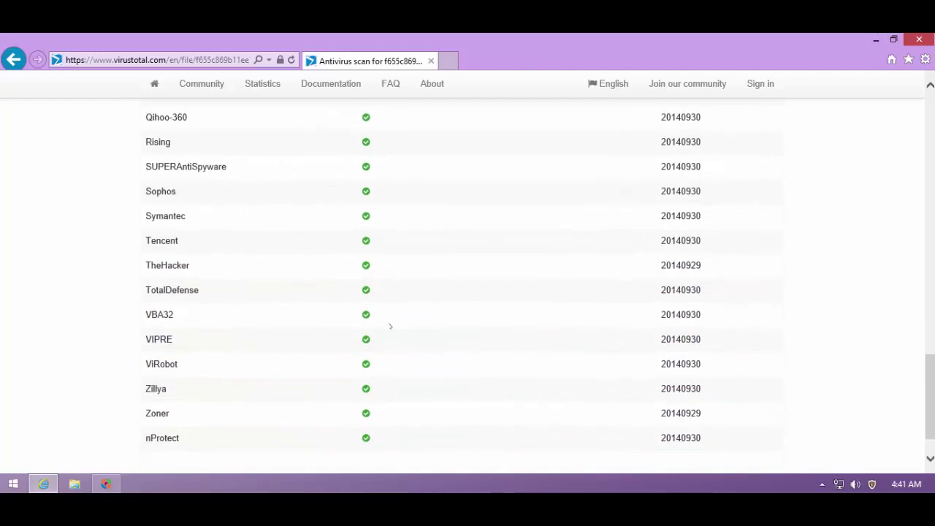
scroll(388, 327, up, 15)
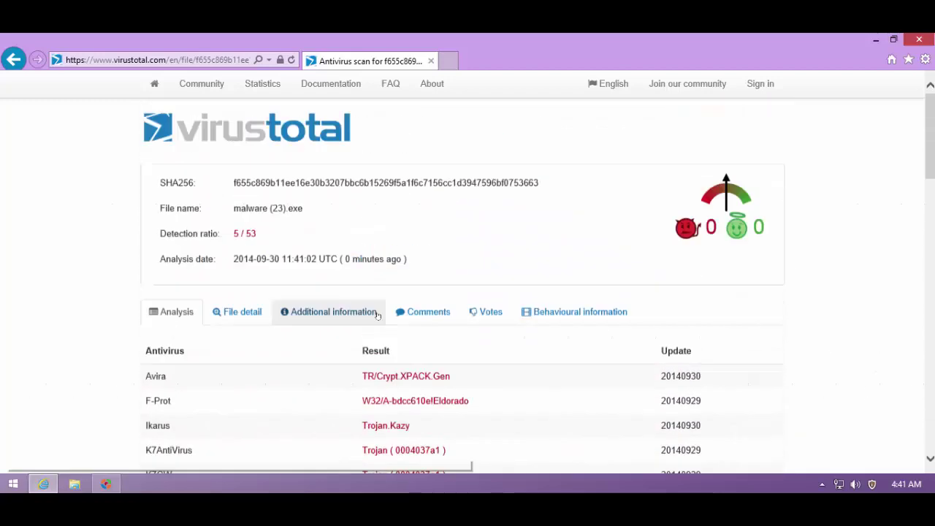
scroll(336, 296, down, 4)
scroll(433, 266, down, 5)
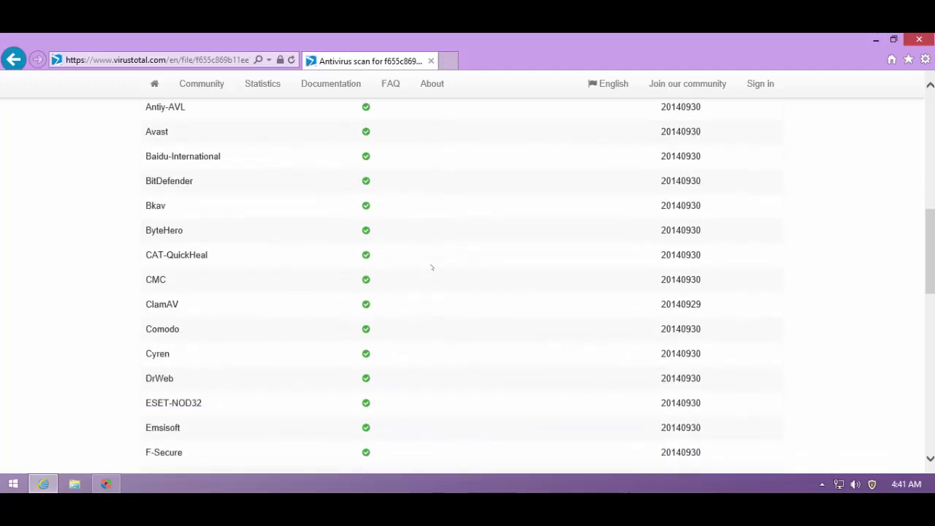
scroll(432, 267, down, 10)
scroll(429, 267, up, 9)
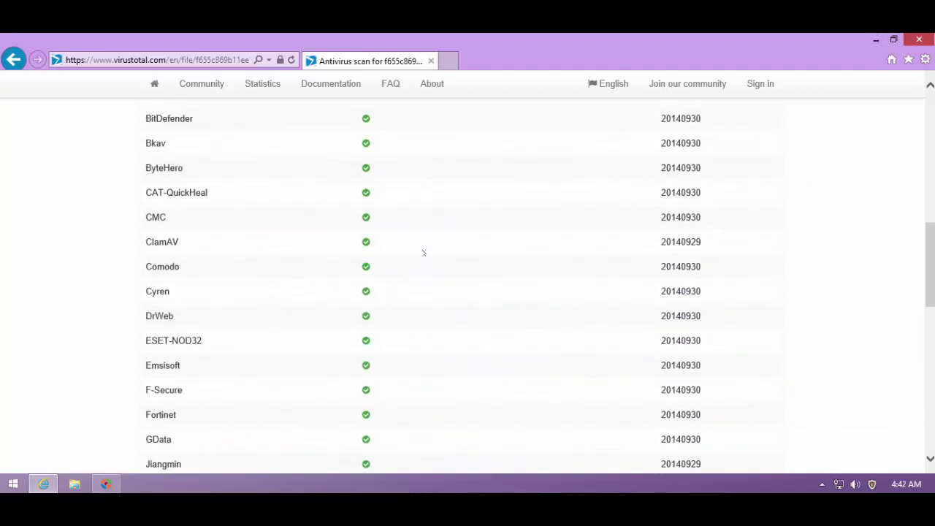
scroll(423, 253, up, 8)
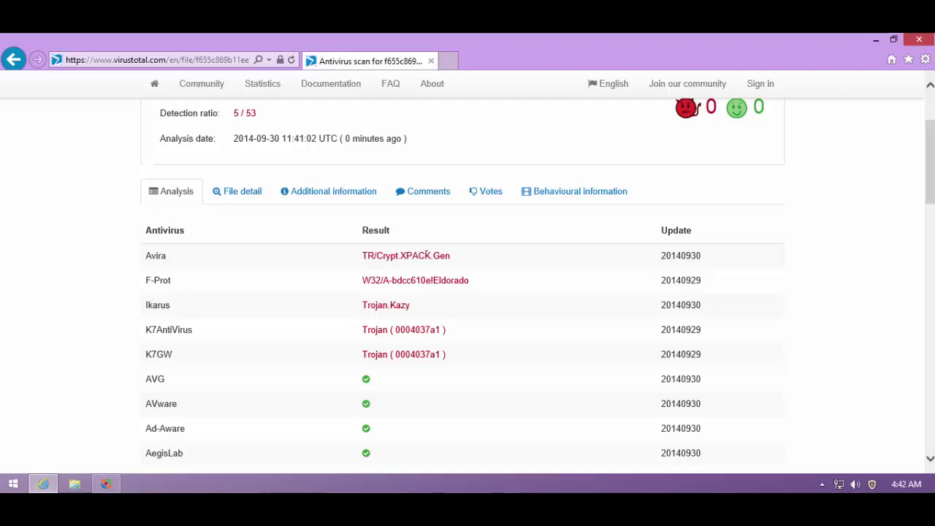
triple_click(340, 255)
click(340, 254)
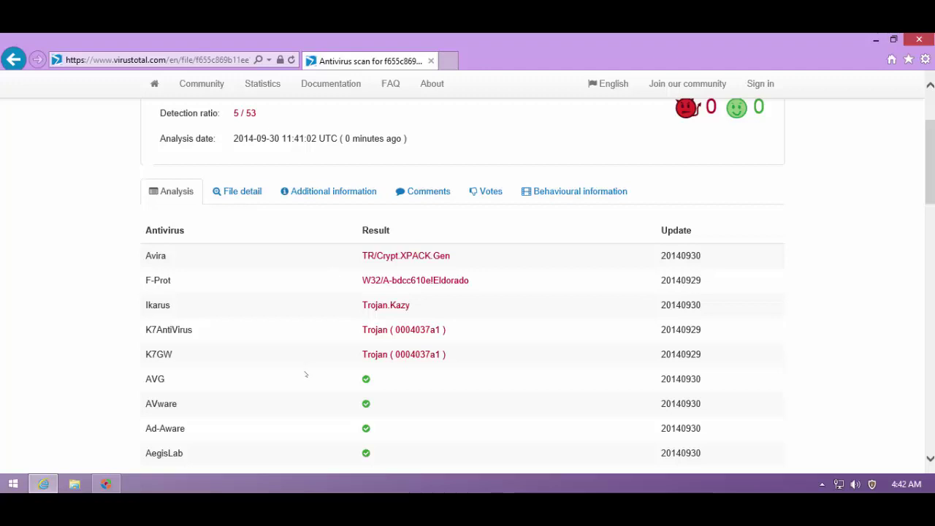
triple_click(336, 279)
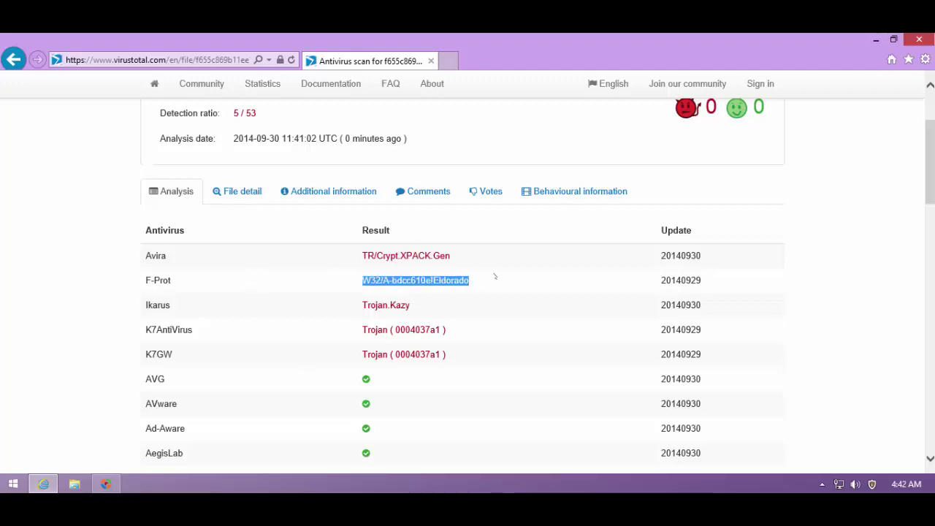
click(336, 279)
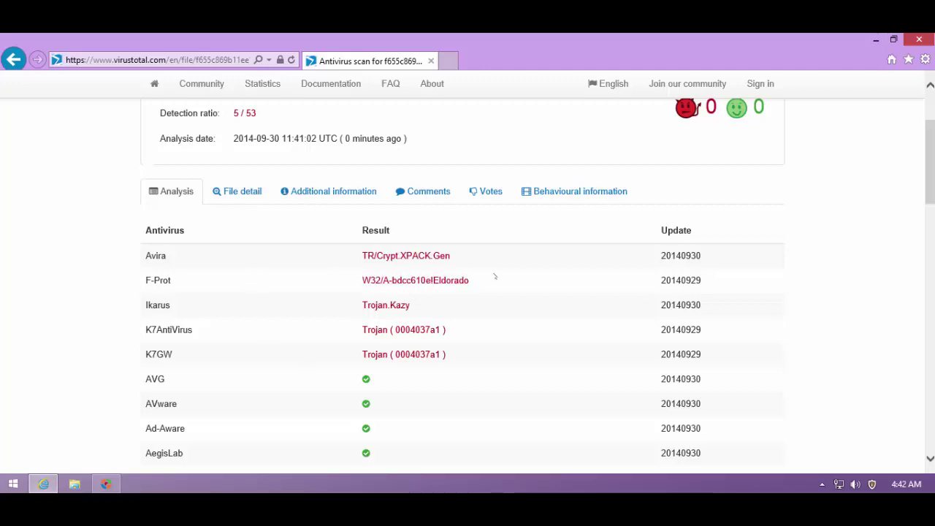
Minimize the browser, close HitmanPro, and move the malware (23) file to the desktop's middle.
click(876, 41)
click(651, 433)
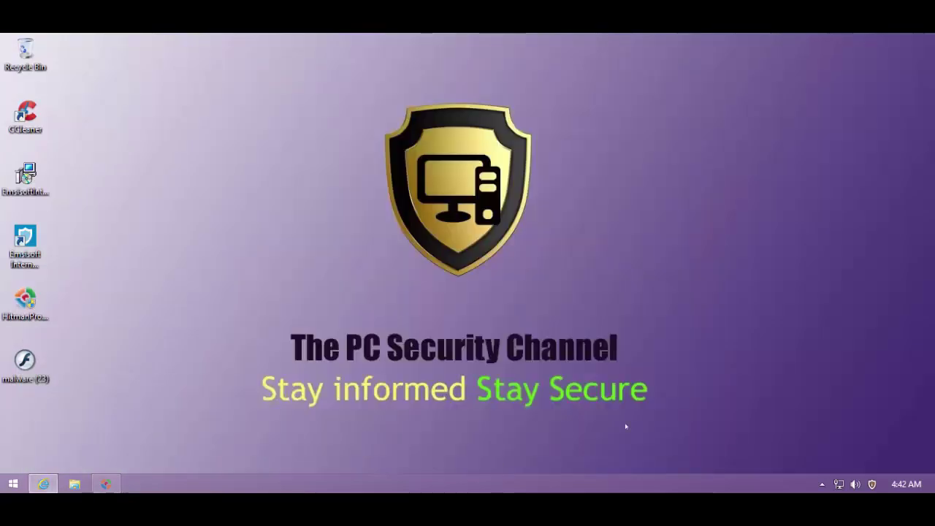
drag(28, 365, 226, 370)
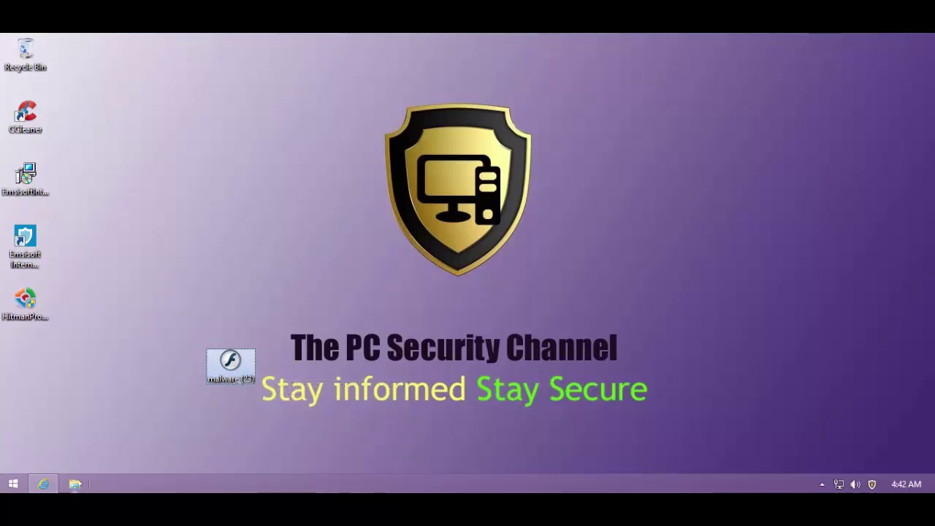
Browse to the Anti-malware folder on Tools (E:), briefly entering CCE and going back.
click(74, 484)
double_click(292, 329)
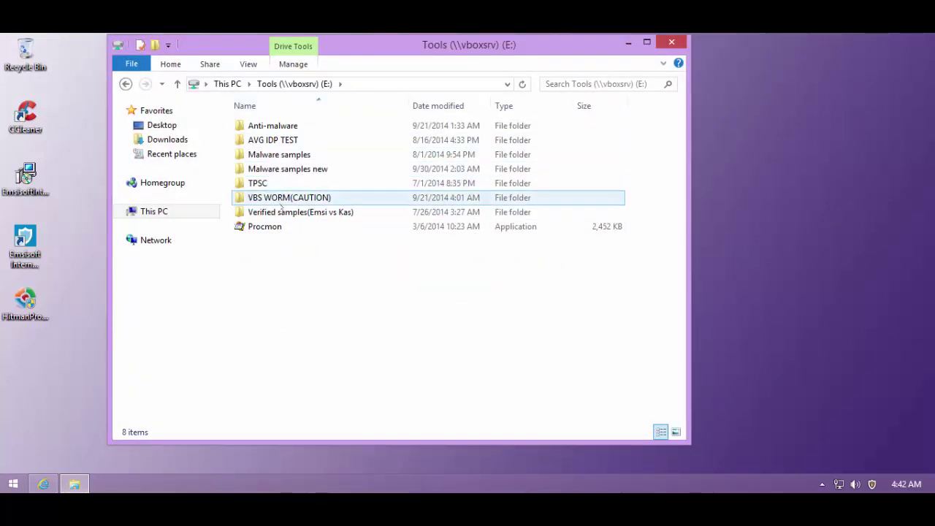
double_click(263, 126)
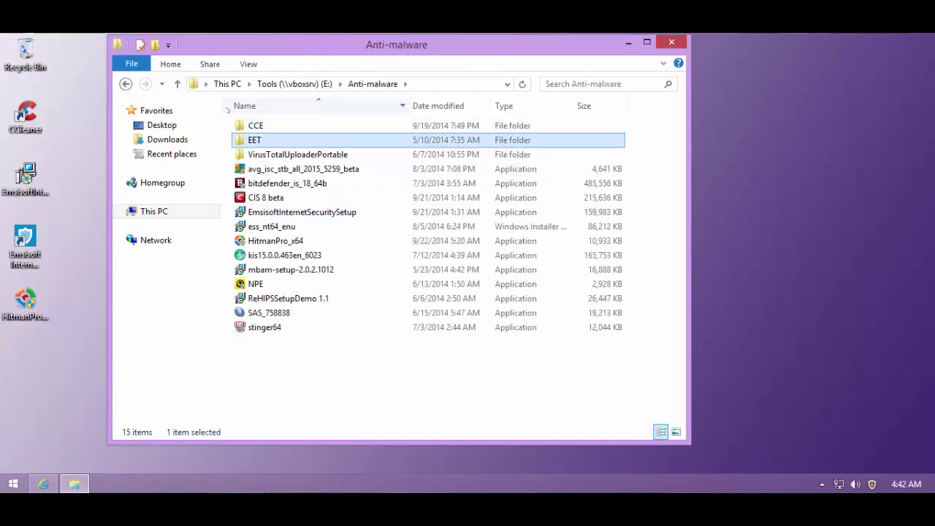
double_click(260, 125)
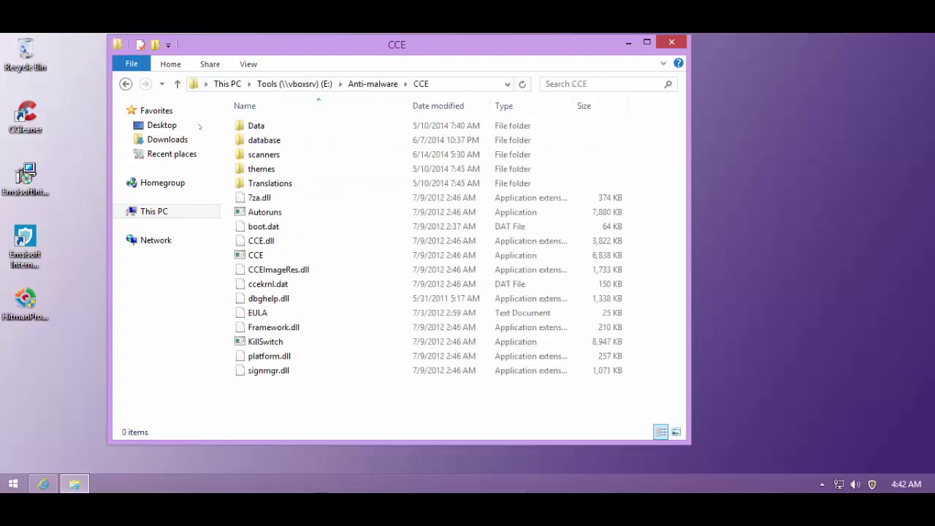
click(126, 83)
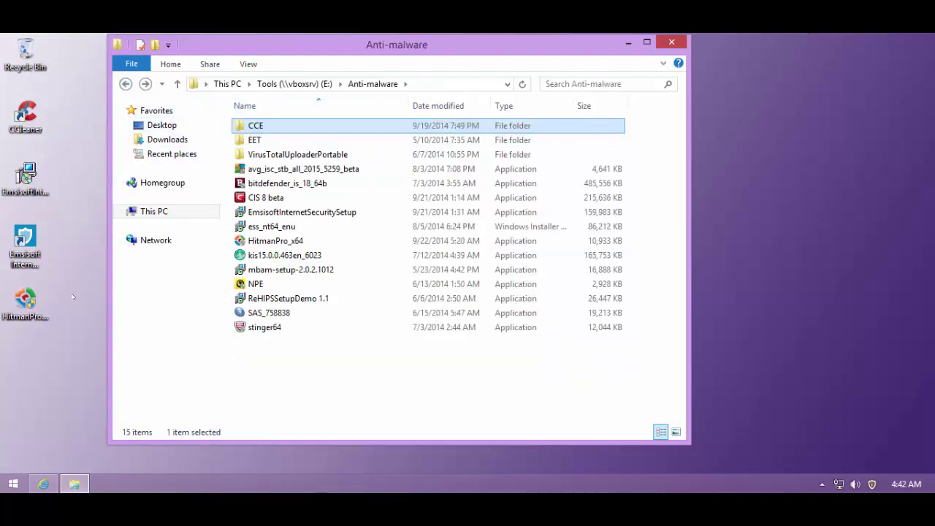
Copy the CCE folder onto the desktop, open the copy, then close its window.
drag(73, 296, 40, 387)
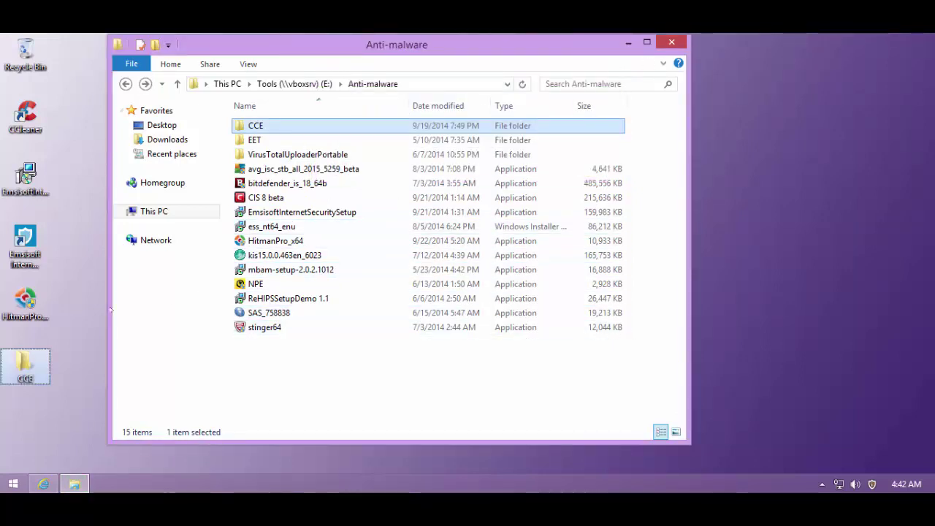
double_click(29, 364)
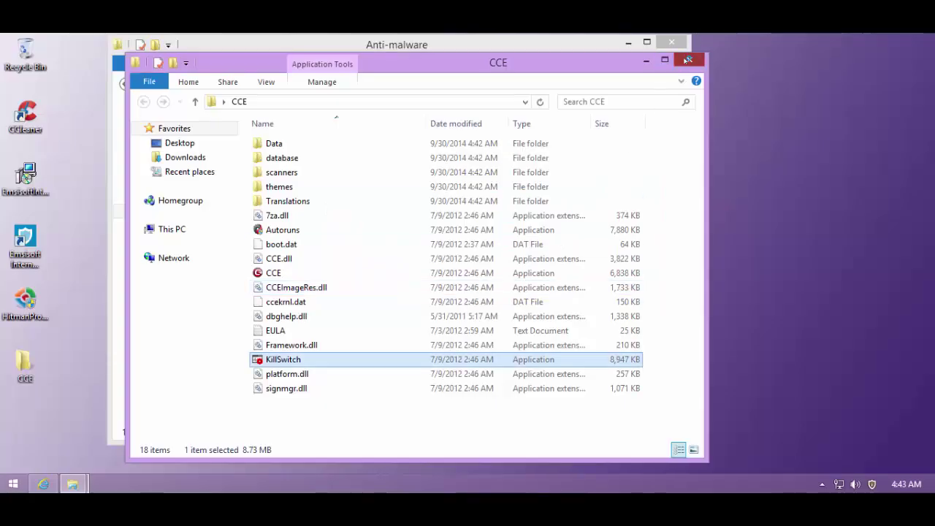
click(677, 57)
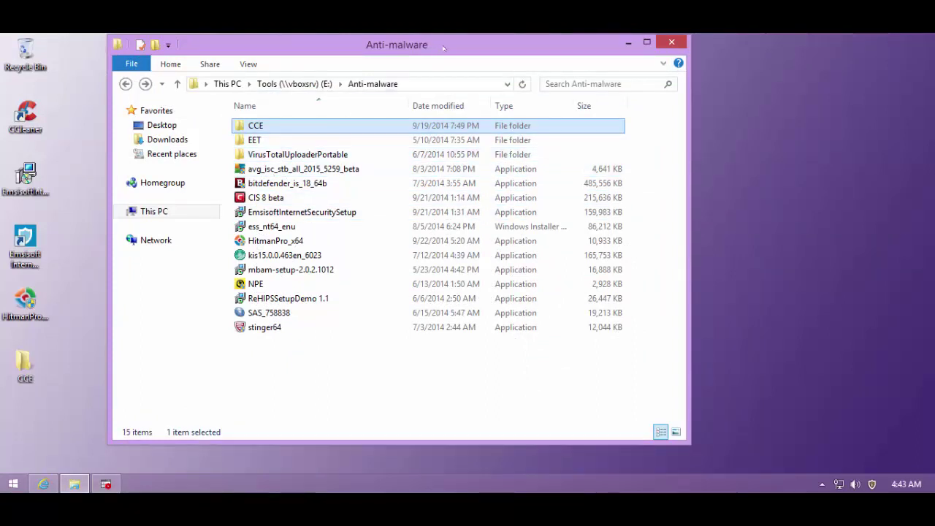
Move the Anti-malware window aside and accept the KillSwitch licence agreement.
drag(444, 47, 321, 71)
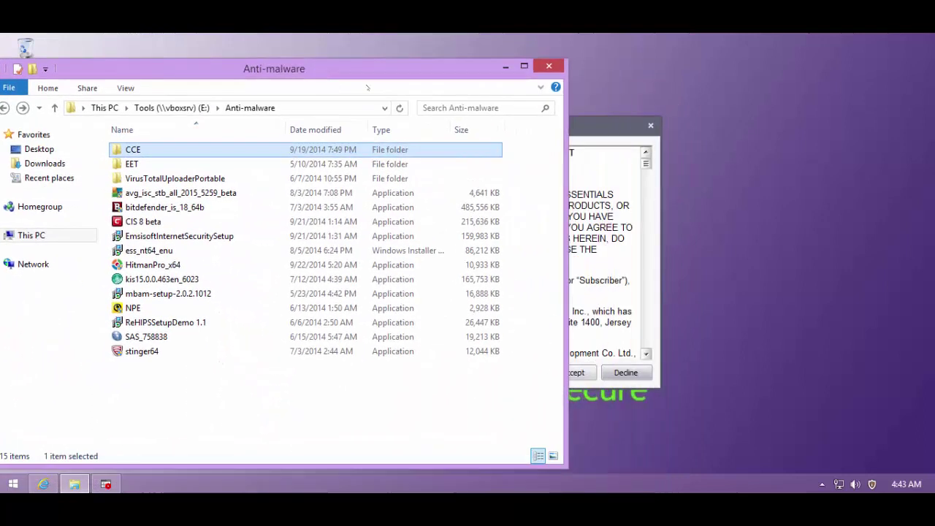
click(578, 373)
click(568, 372)
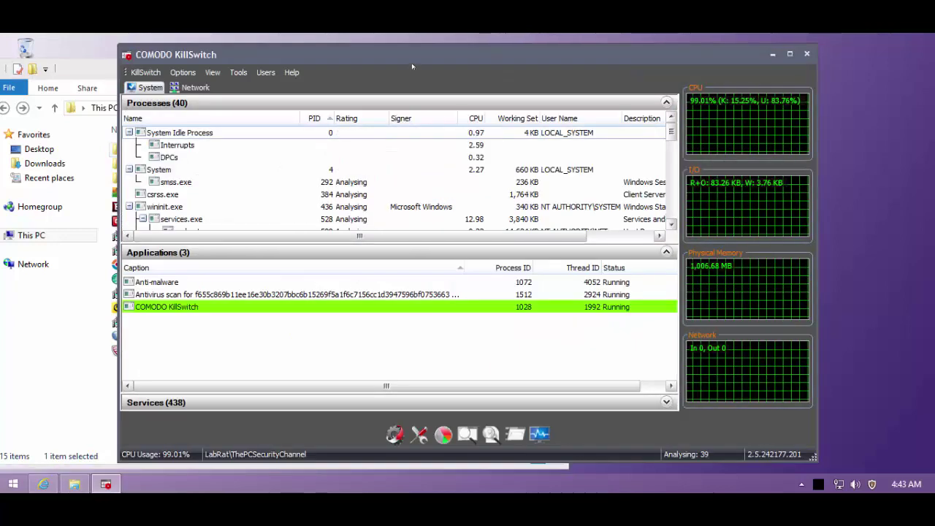
Snap KillSwitch to the right half, show only unsafe processes, and minimize the Anti-malware window.
drag(413, 57, 934, 57)
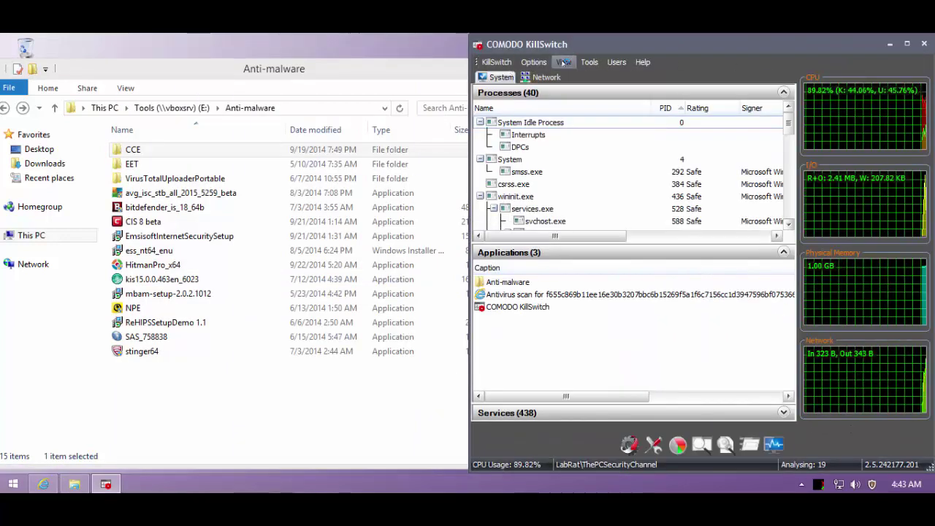
click(564, 62)
click(599, 94)
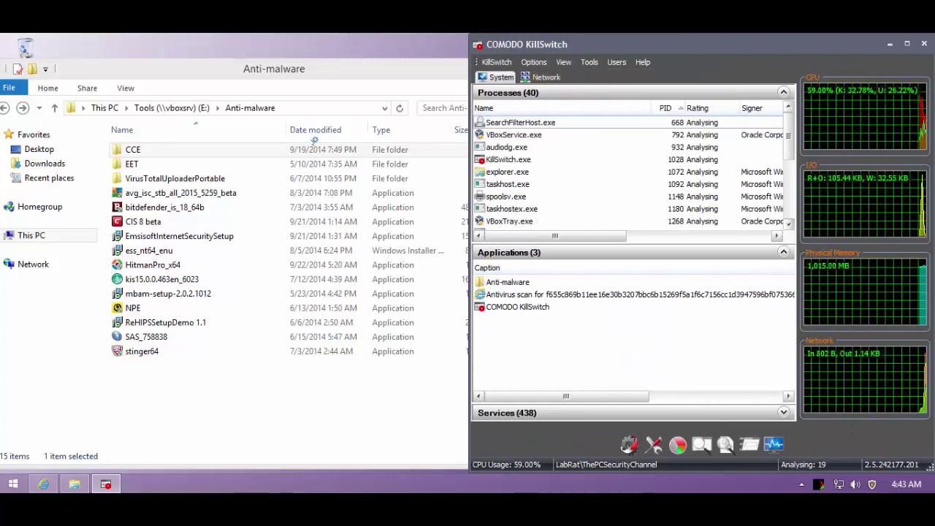
drag(277, 68, 402, 57)
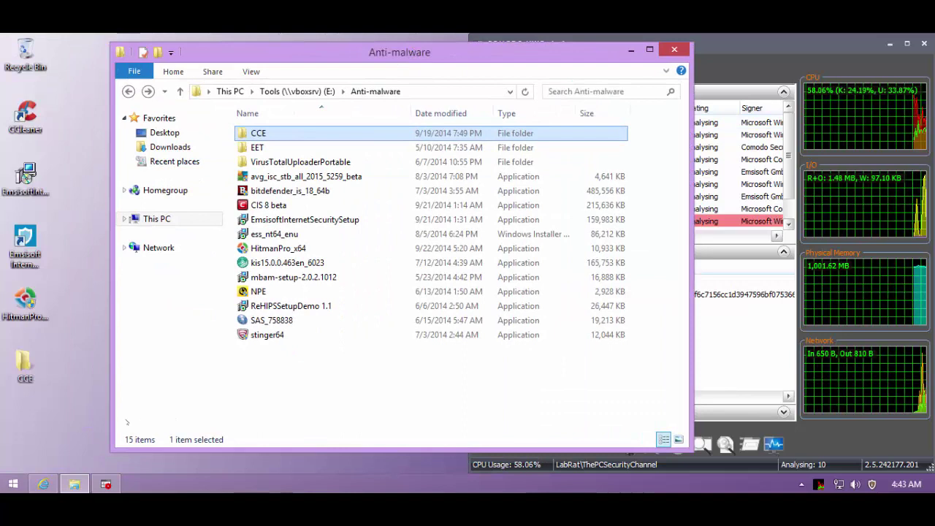
drag(222, 62, 416, 108)
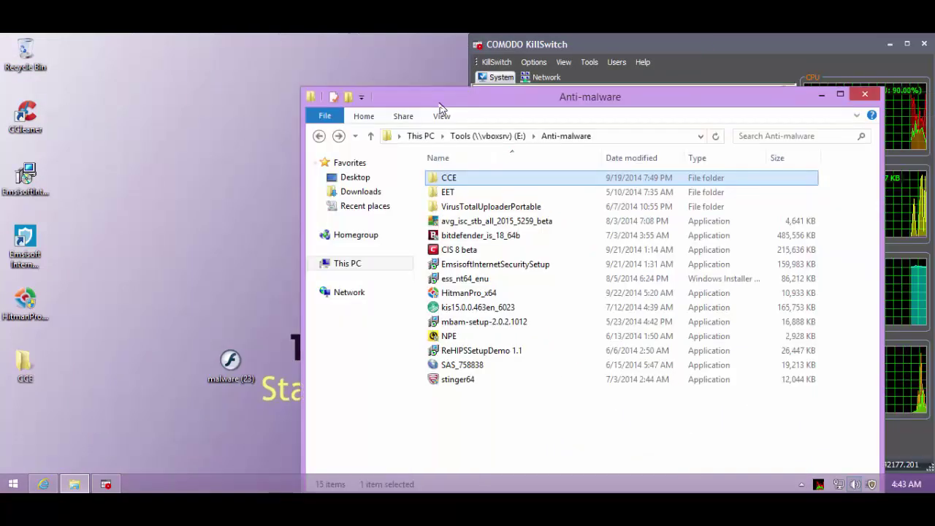
click(823, 98)
Run the malware (23) sample and kill its malware (23).exe process in KillSwitch.
click(223, 365)
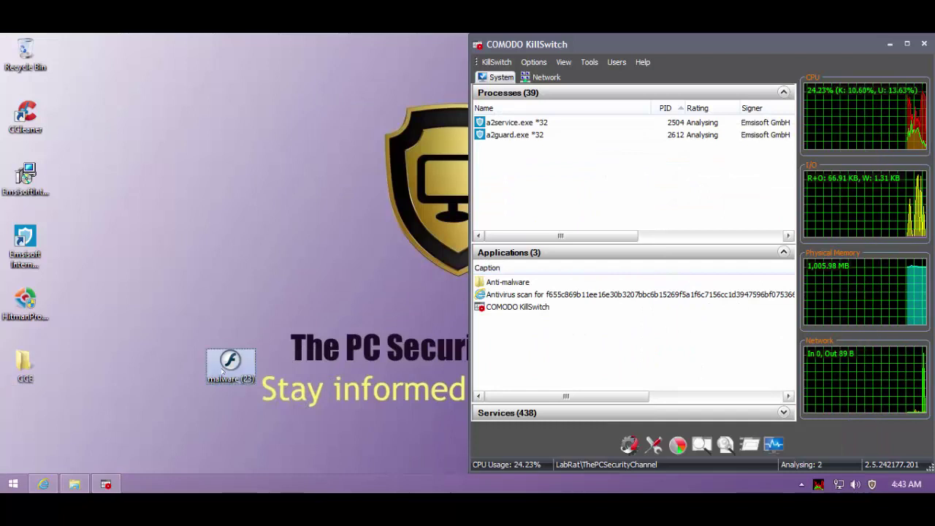
double_click(231, 363)
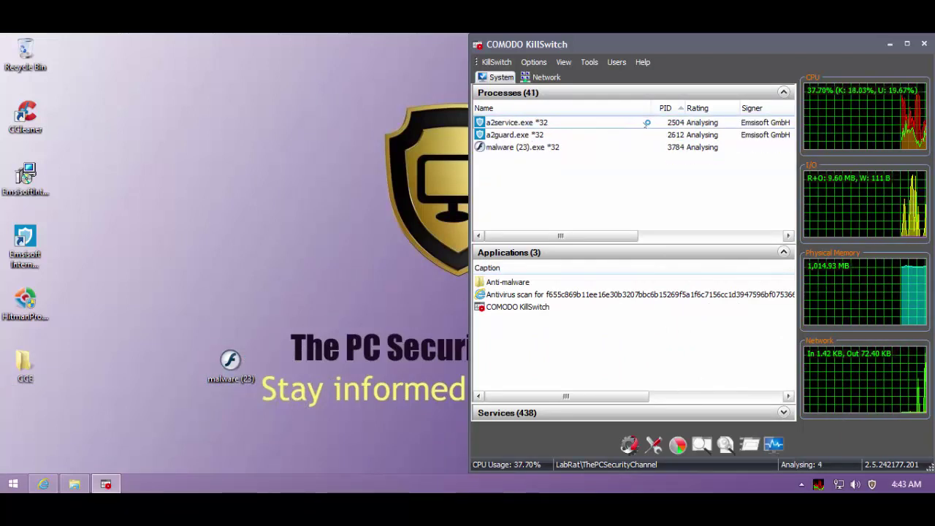
click(516, 147)
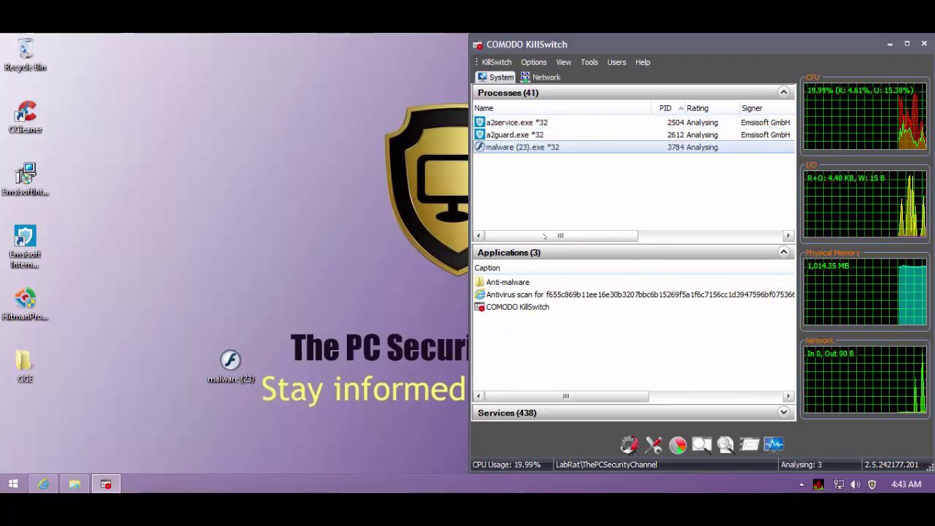
drag(544, 236, 525, 236)
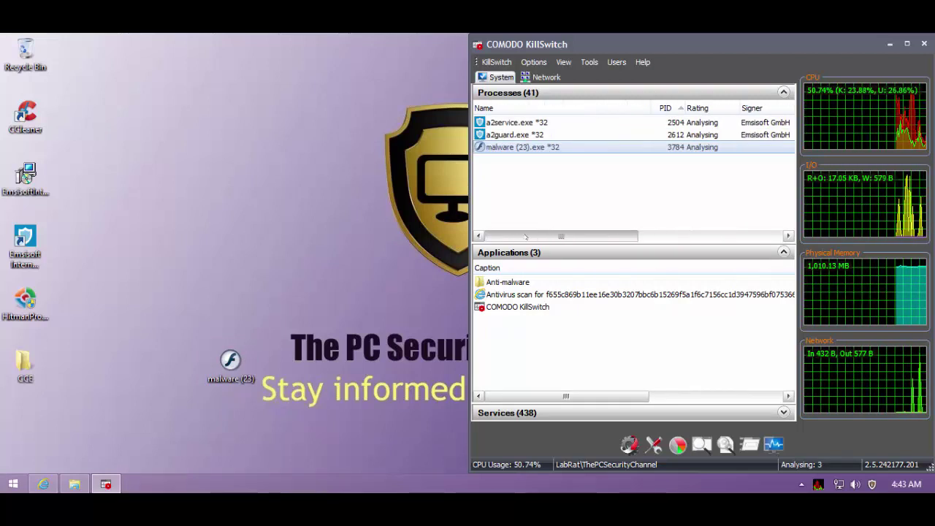
drag(470, 388, 268, 388)
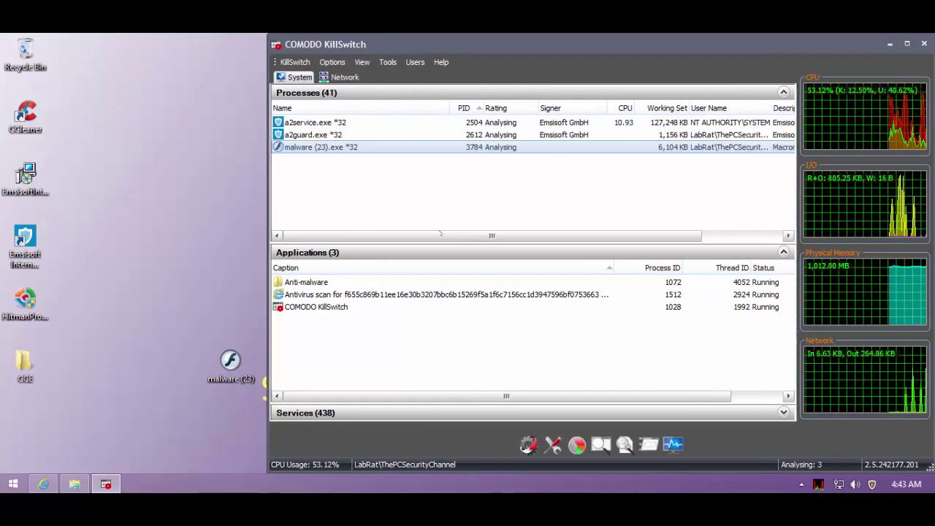
drag(471, 236, 558, 238)
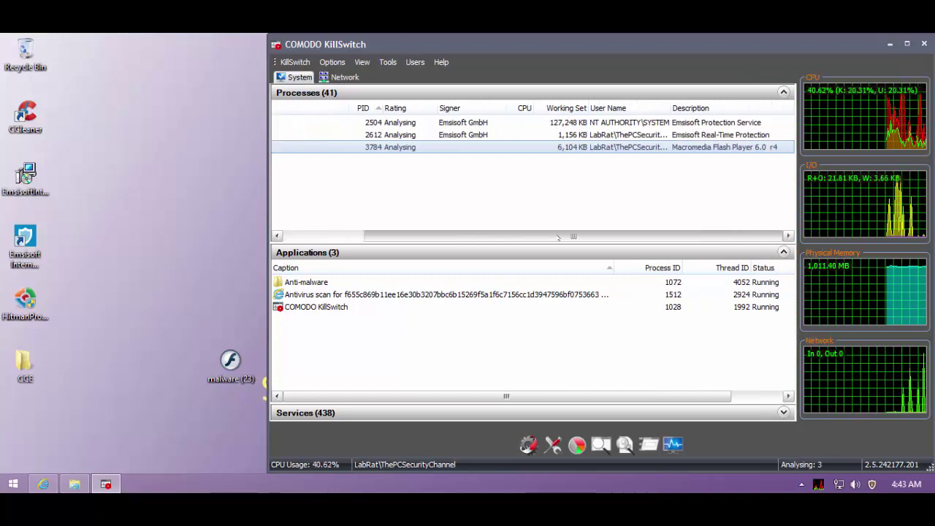
right_click(721, 149)
key(Delete)
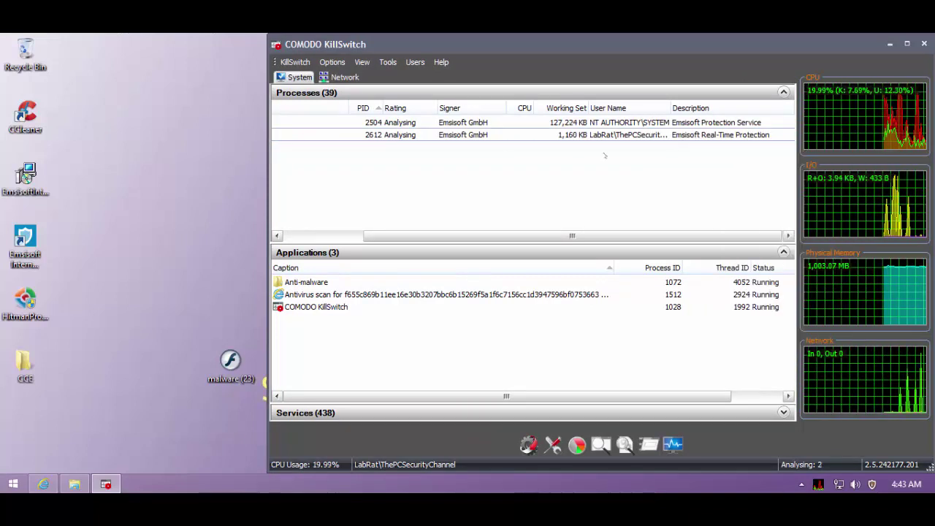
Narrow and close KillSwitch, then place the malware (23) icon over the desktop shield logo.
drag(464, 236, 299, 236)
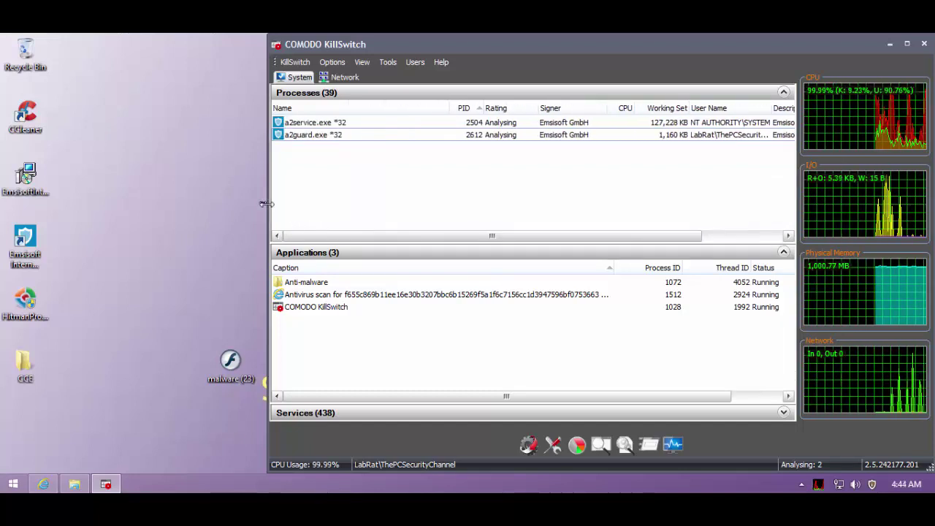
drag(268, 205, 503, 207)
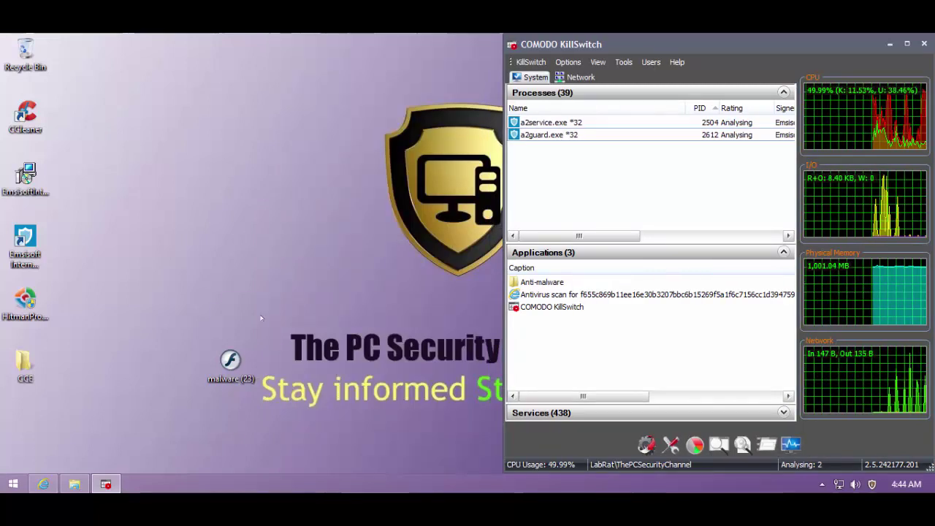
drag(95, 421, 157, 402)
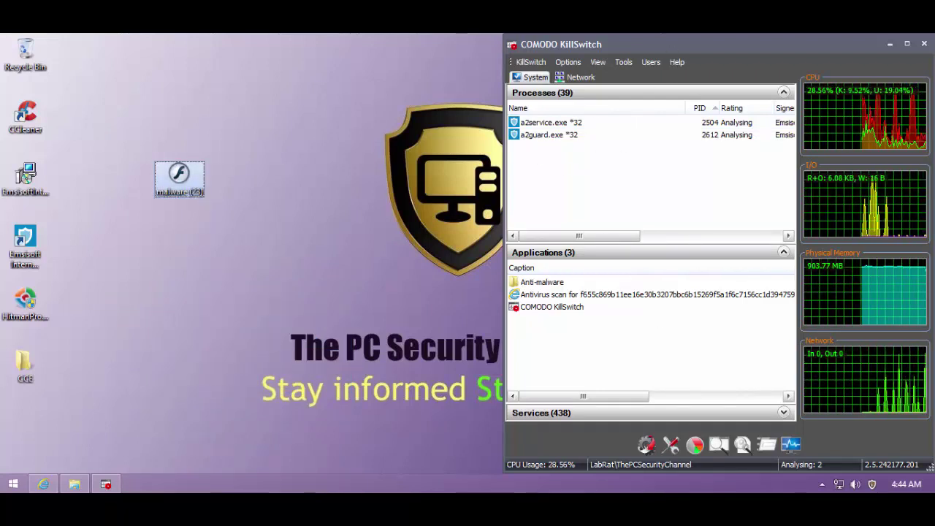
drag(670, 42, 538, 56)
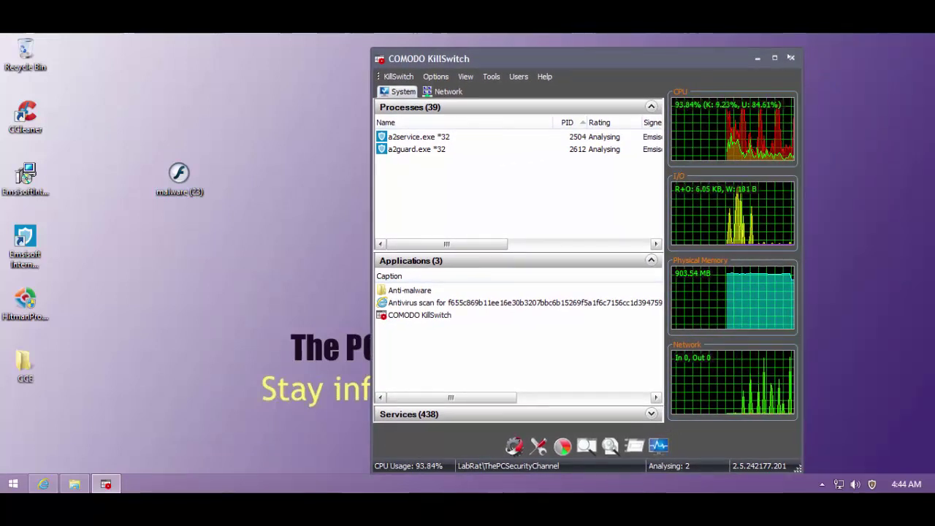
click(792, 57)
drag(192, 192, 448, 252)
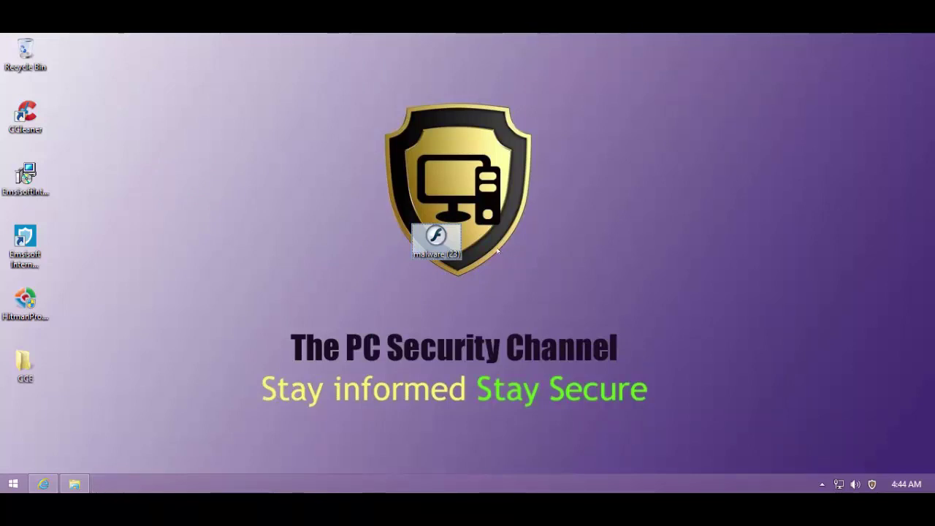
Review malware (23)'s Properties across Details, Security and Compatibility tabs, then cancel and reselect it.
right_click(443, 222)
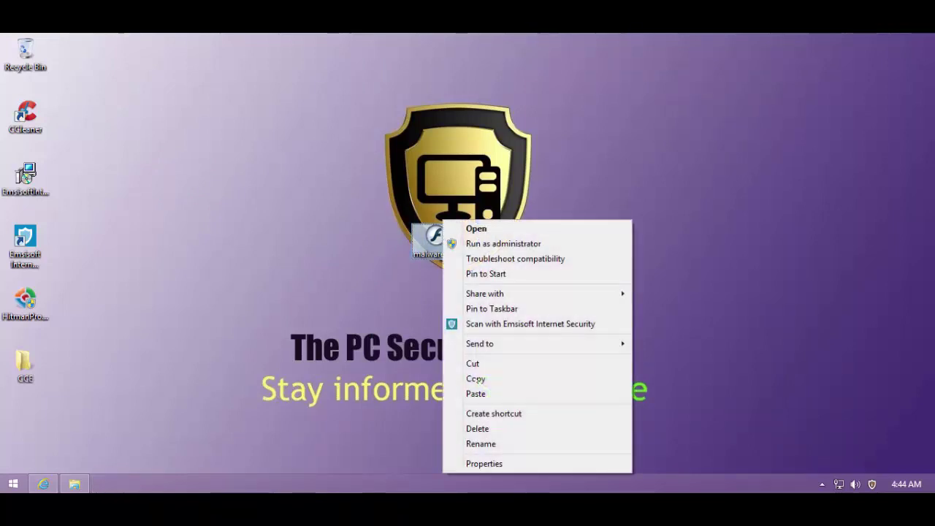
click(484, 463)
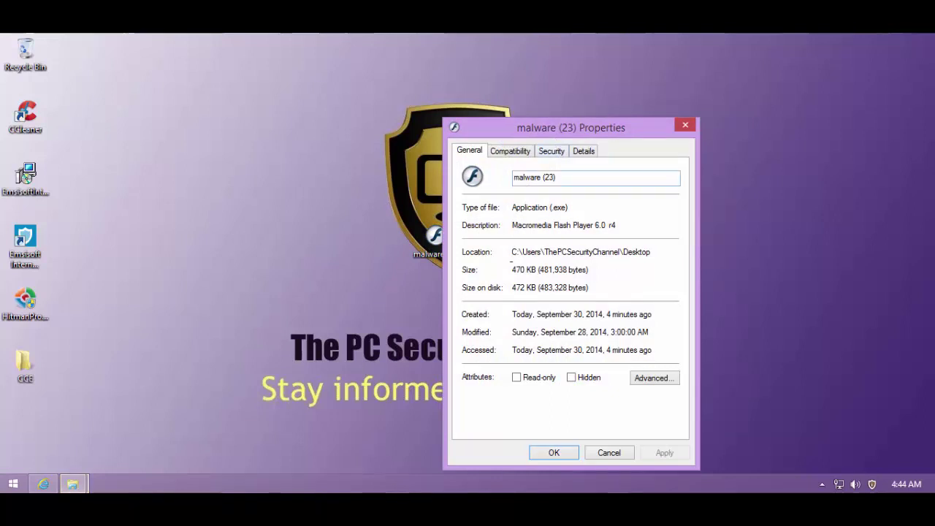
click(630, 225)
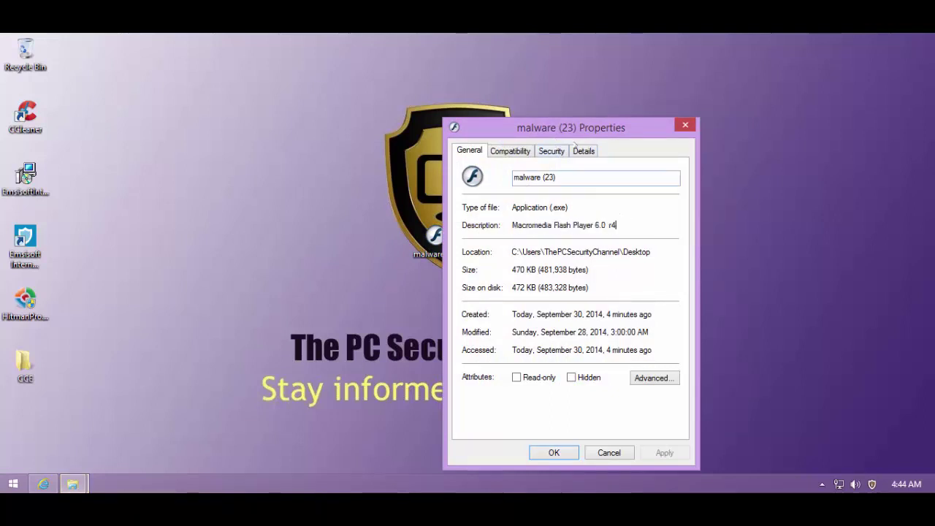
click(583, 150)
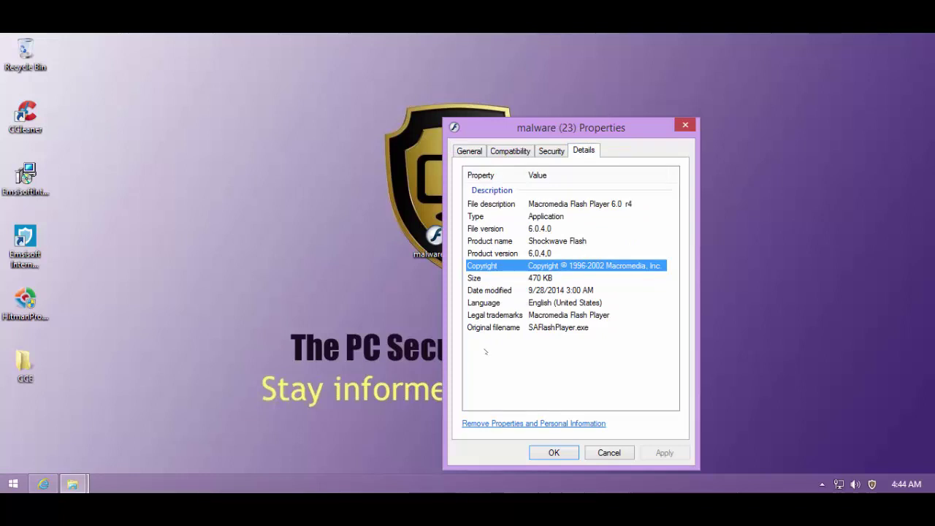
click(552, 151)
click(510, 150)
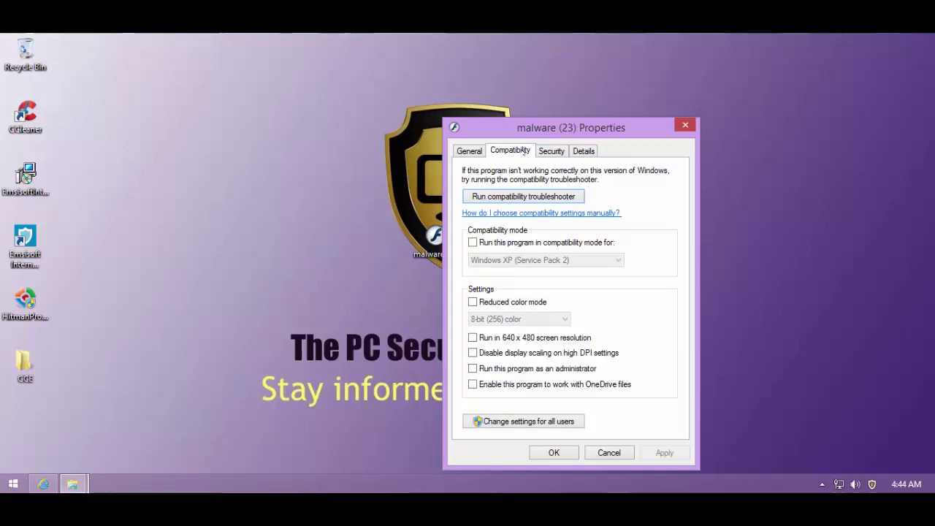
click(576, 150)
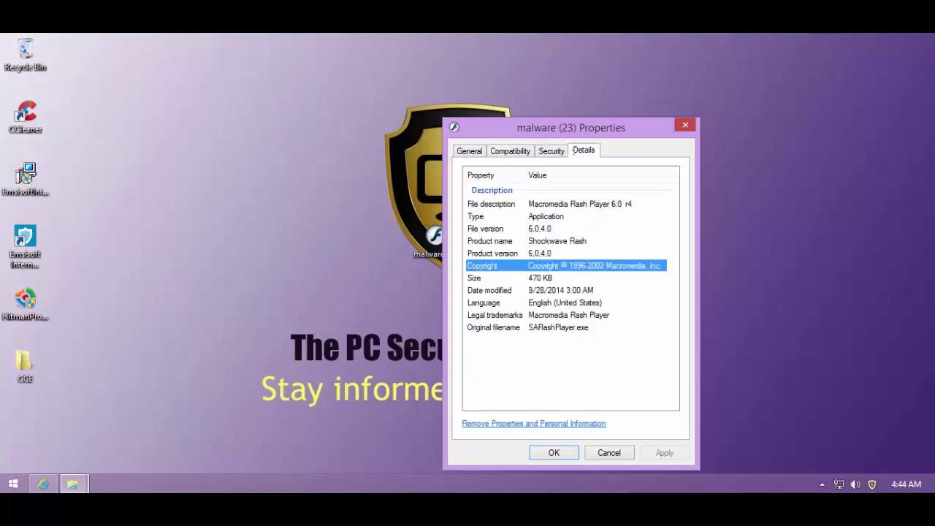
click(609, 452)
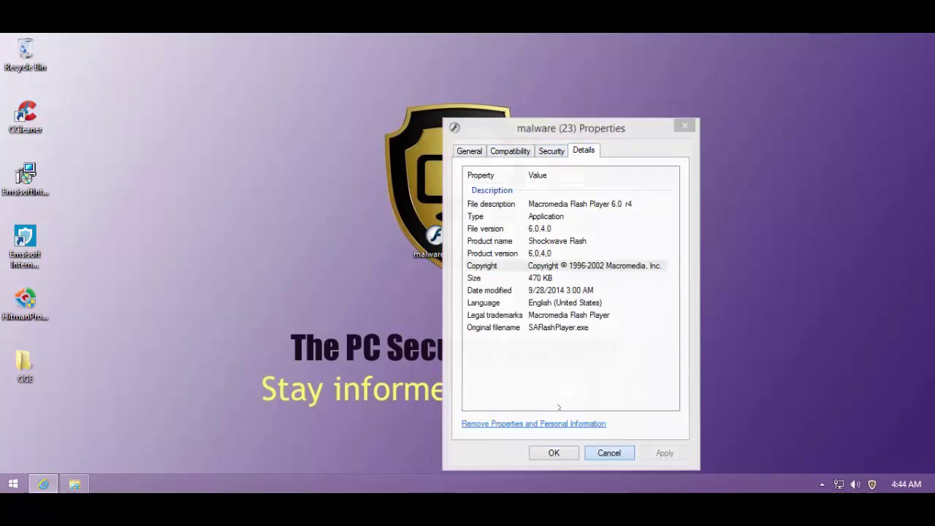
drag(309, 162, 534, 362)
Permanently delete malware (23) with Shift+Delete, confirm, and position the Emsisoft overview window.
key(shift+Delete)
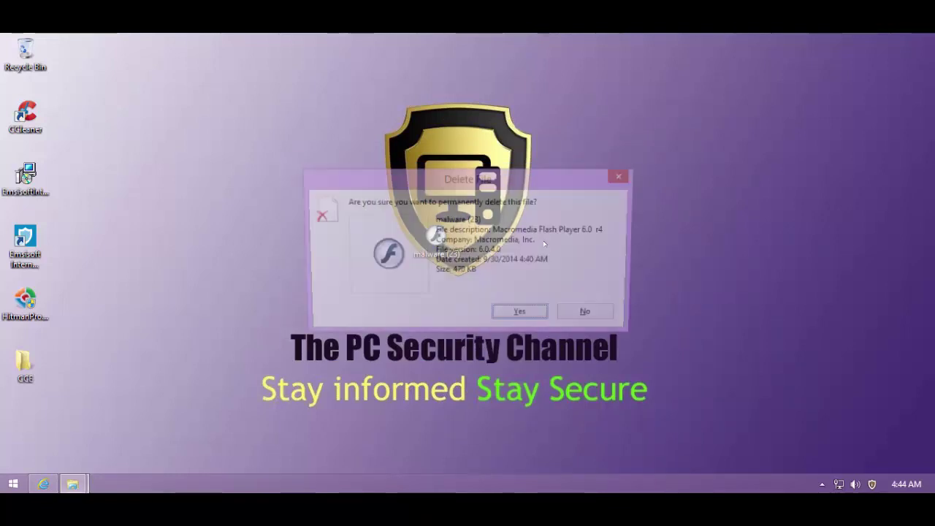
key(Return)
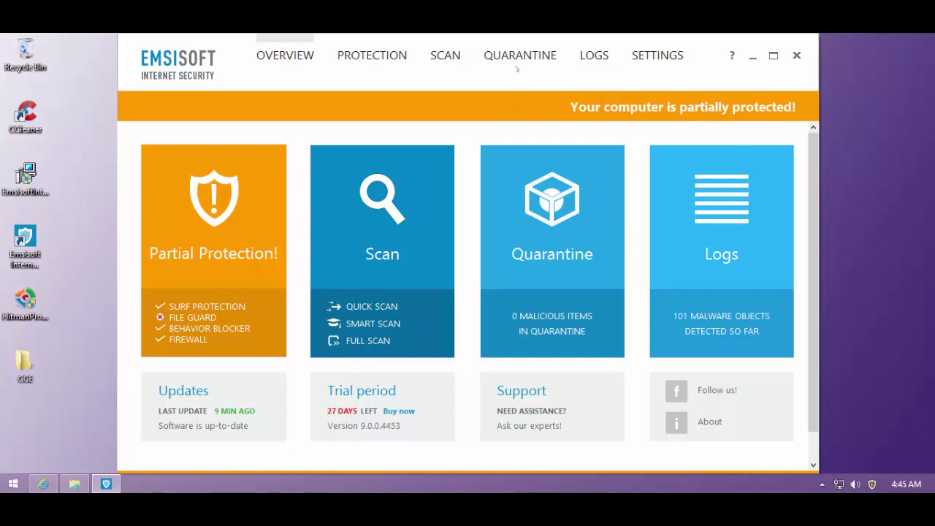
mouse_move(517, 76)
mouse_down()
mouse_move(521, 85)
mouse_move(504, 82)
mouse_up()
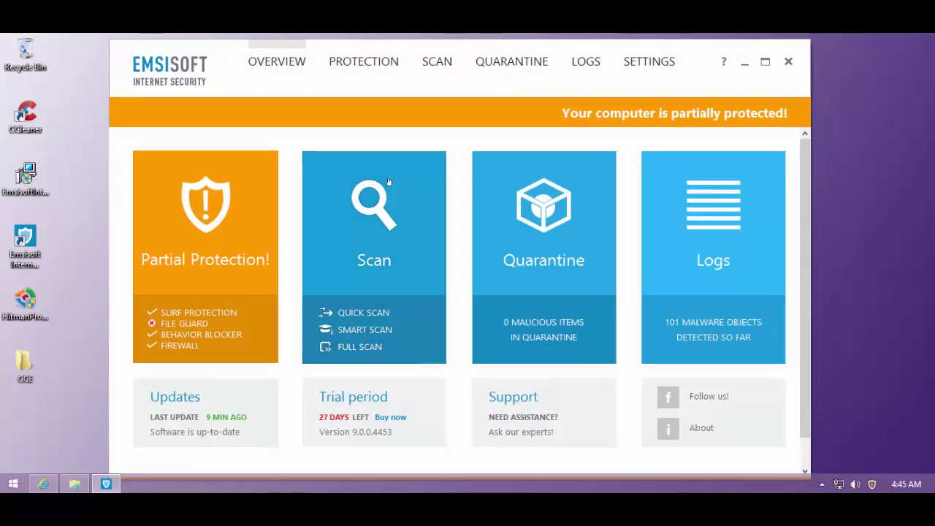